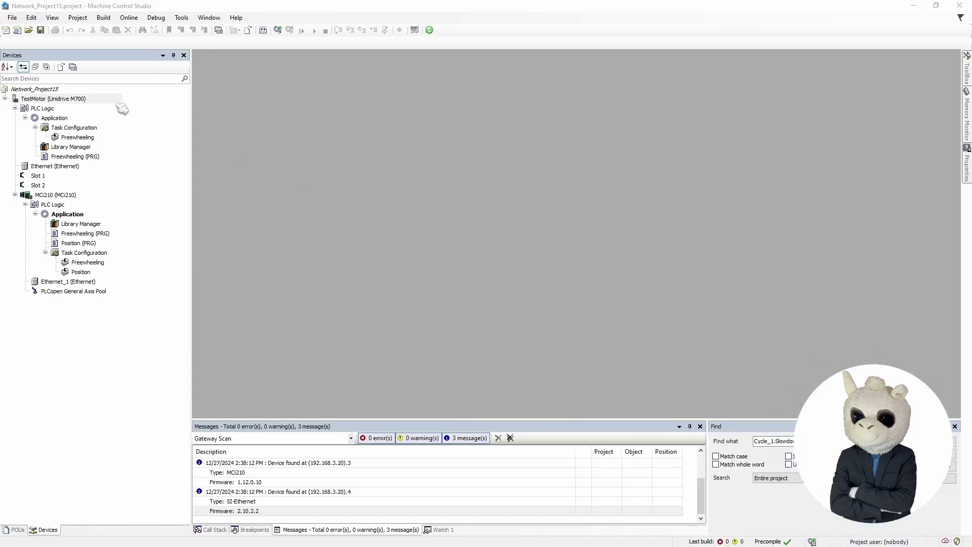
- Delete the application under the PLC Logic of the TestMotor drive
click(79, 199)
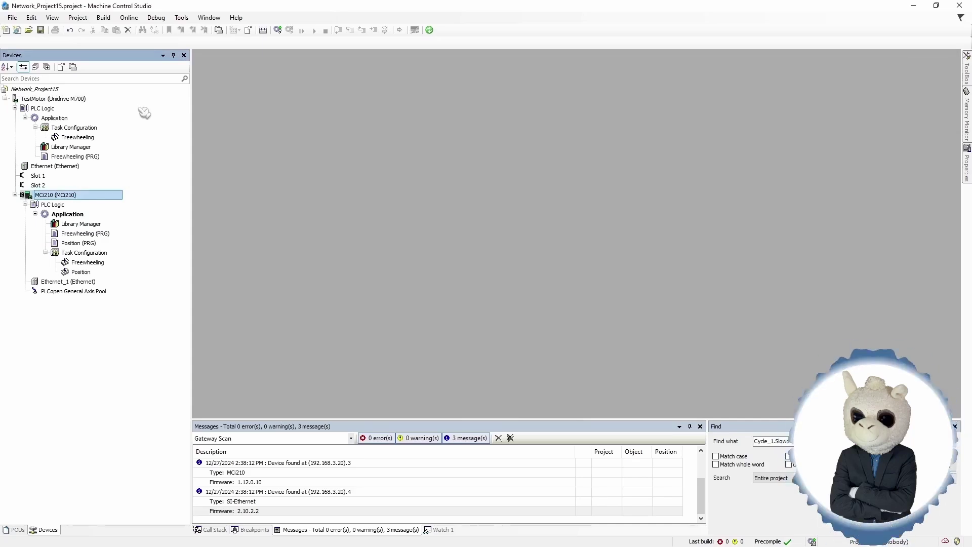
click(85, 119)
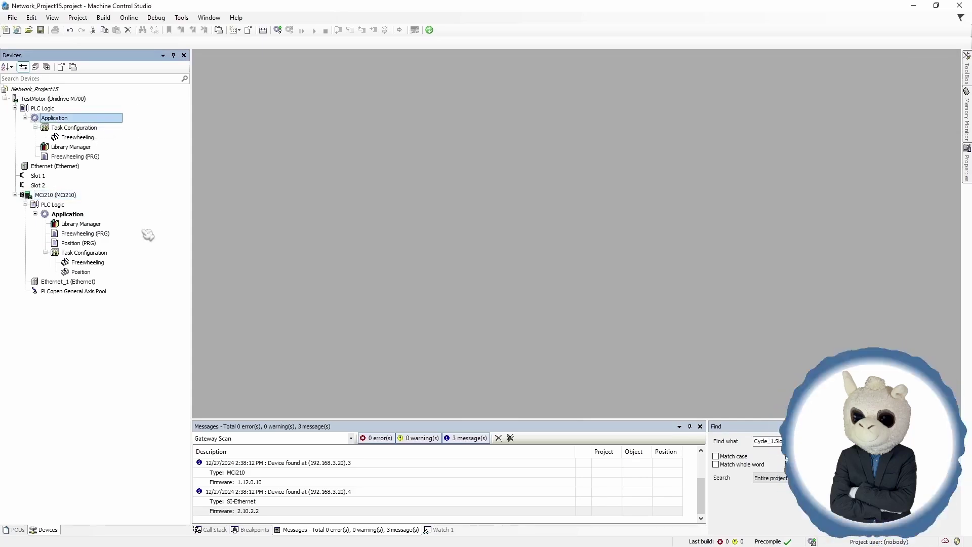
click(104, 215)
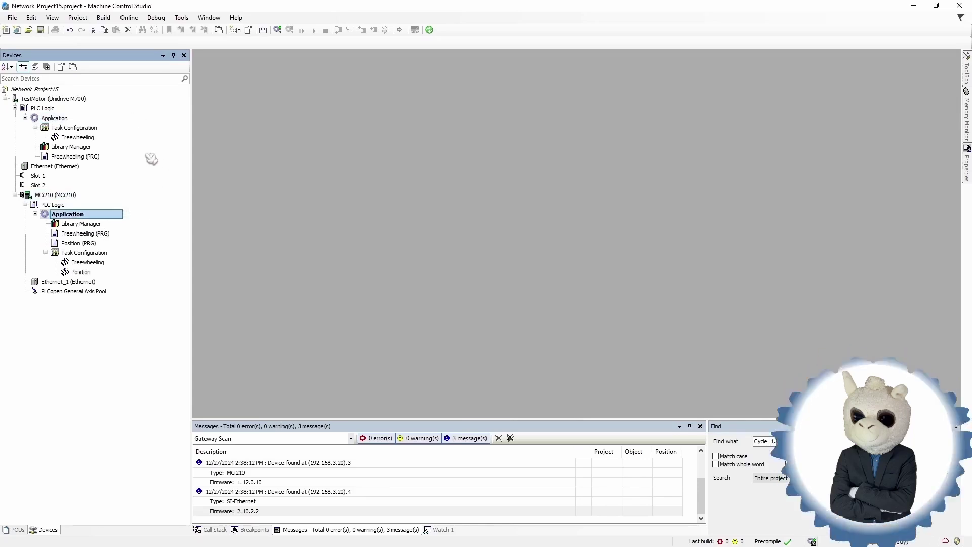
right_click(96, 119)
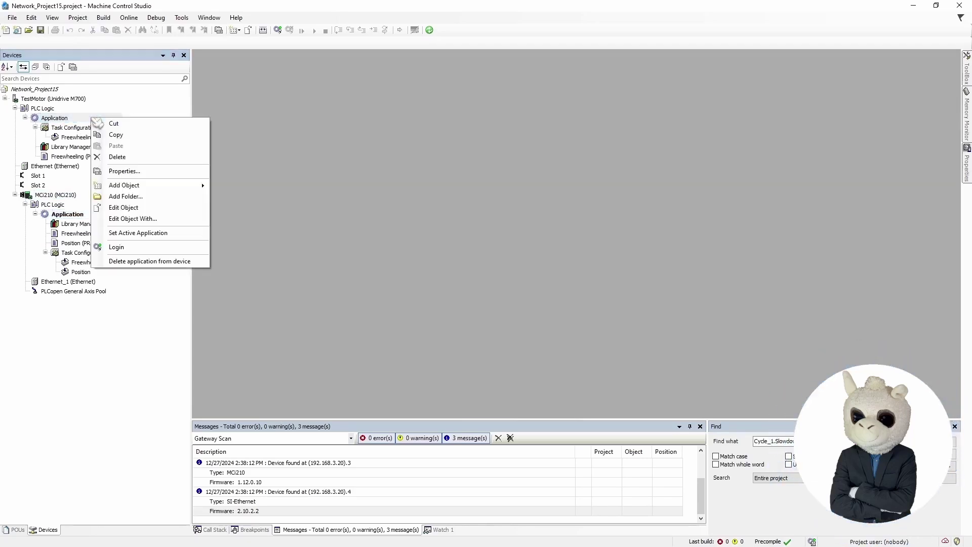
click(144, 157)
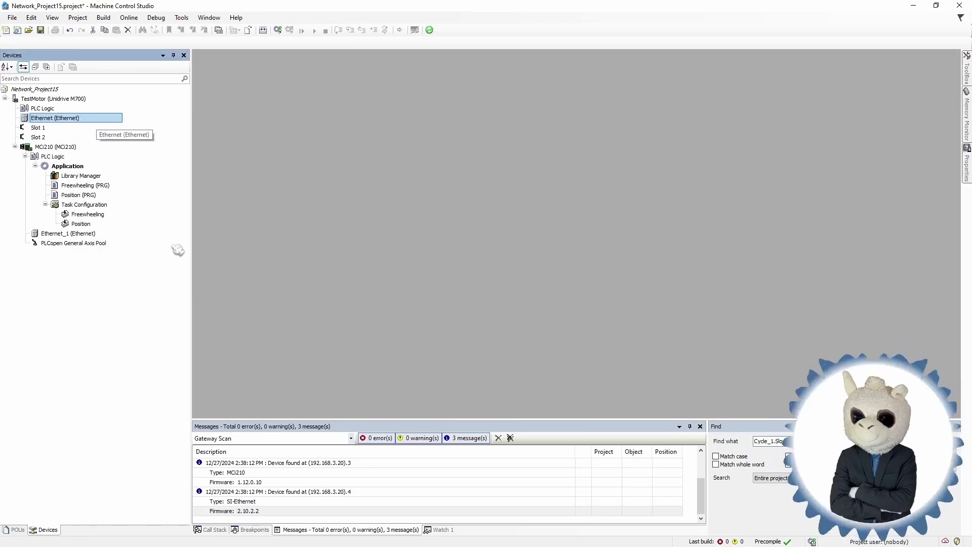
click(103, 234)
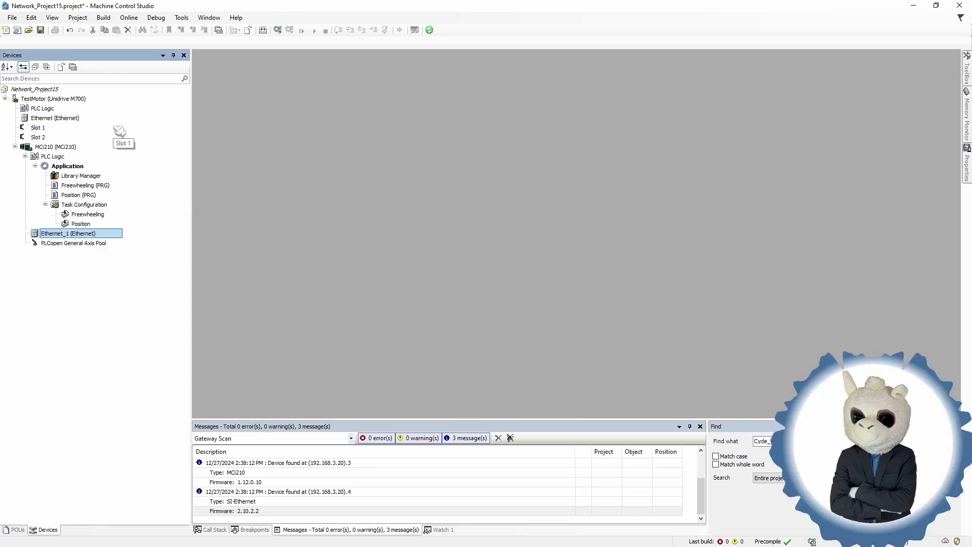
click(88, 119)
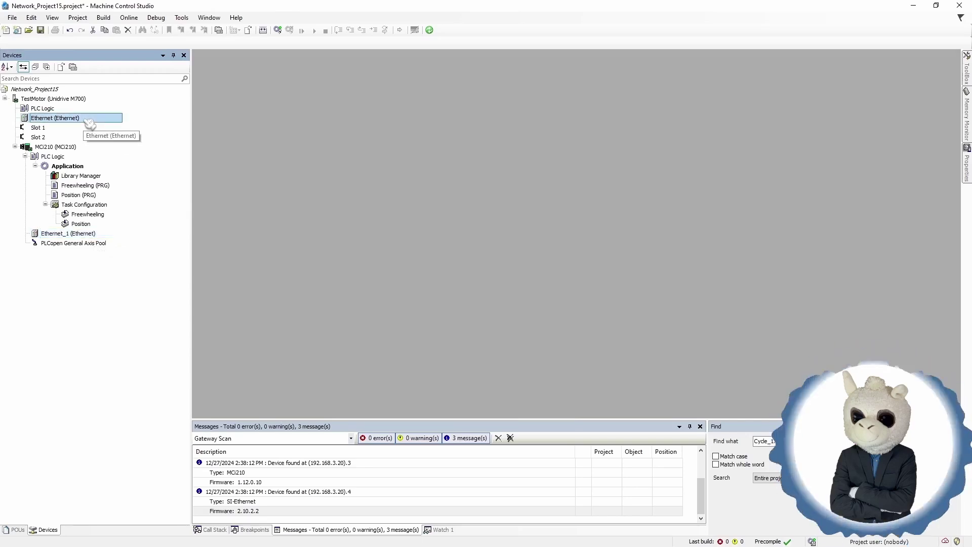
click(94, 99)
click(97, 235)
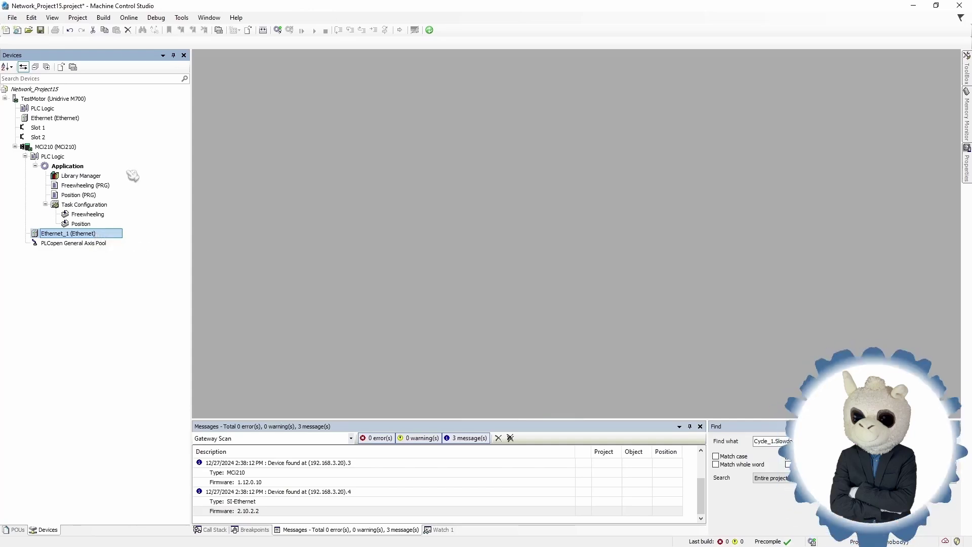
click(89, 122)
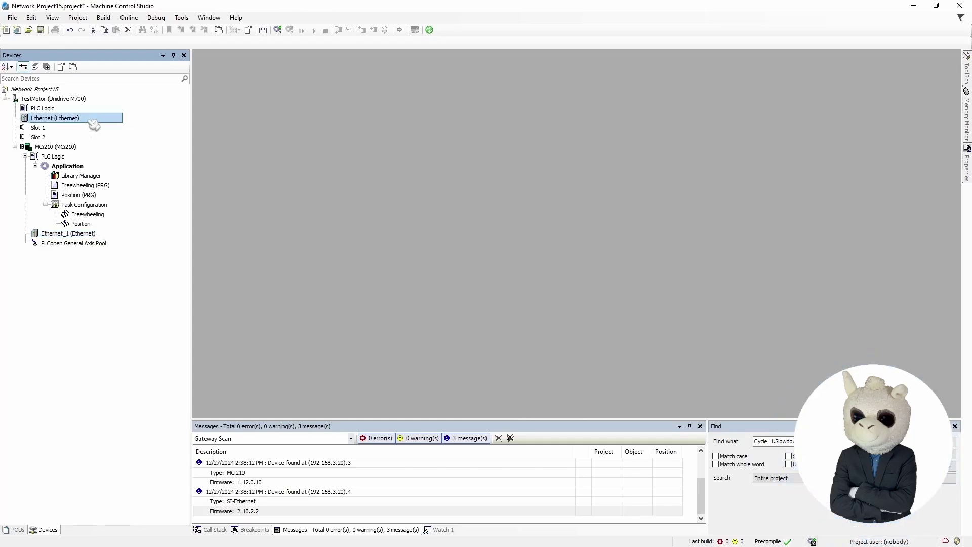
- Add a Modbus TCP Master device to the MCi210 module's Ethernet_1 node
click(100, 235)
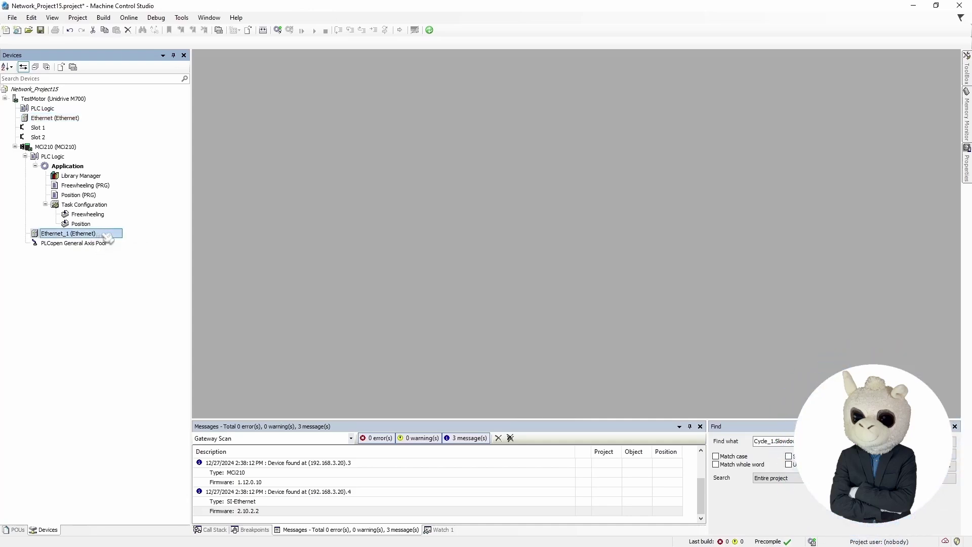
right_click(107, 236)
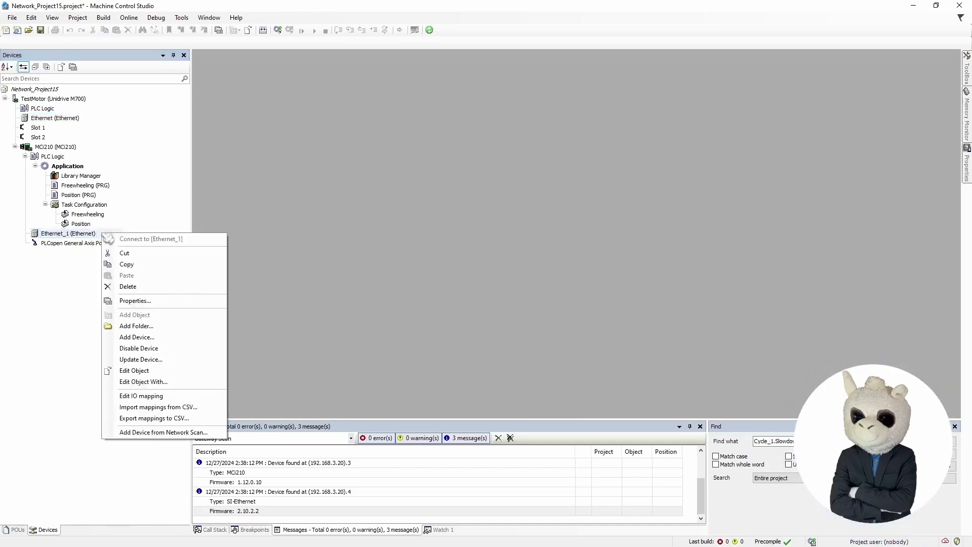
click(174, 338)
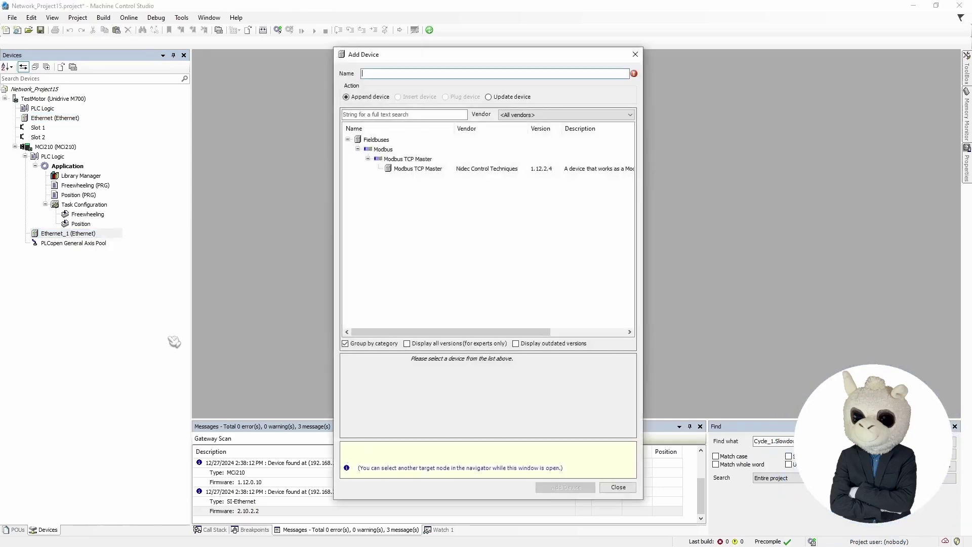
click(435, 171)
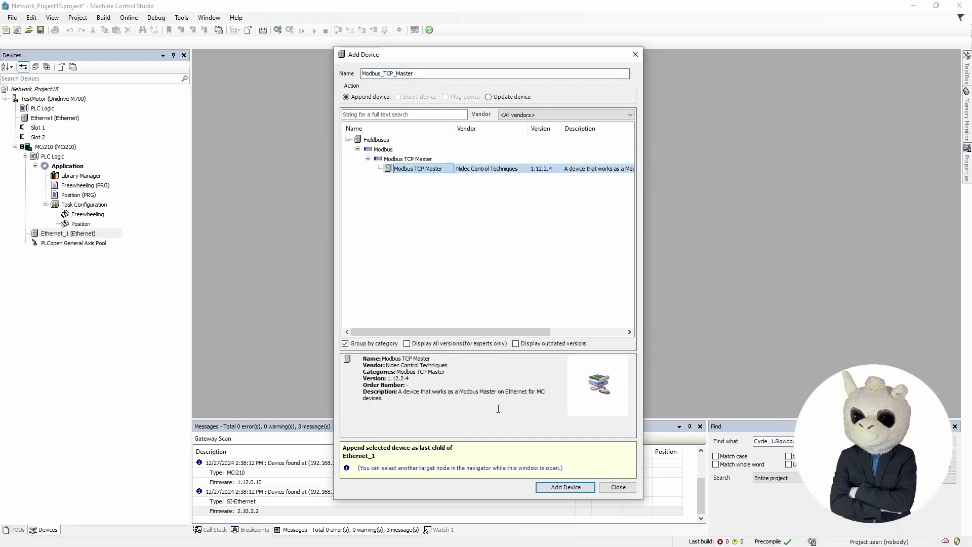
click(589, 489)
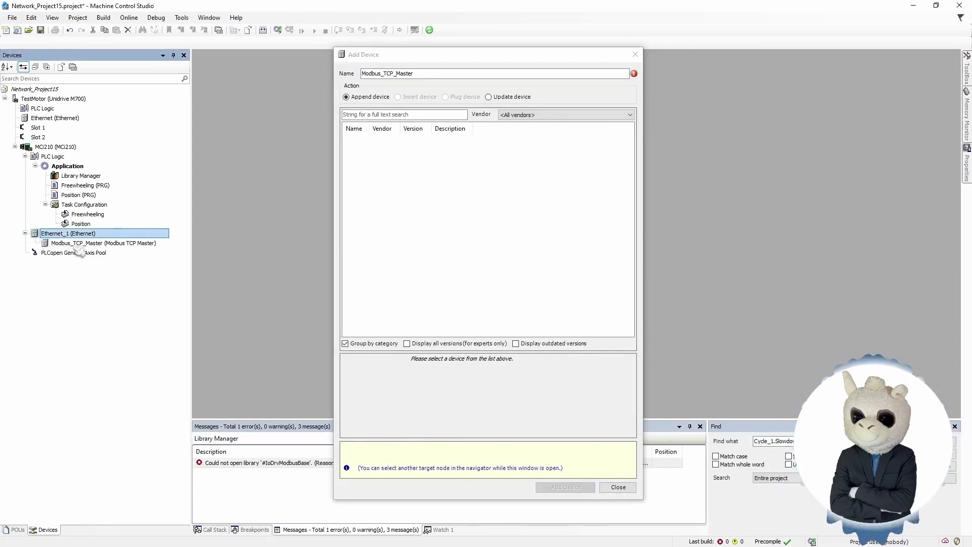
- Append the generic Modbus TCP Slave device to Modbus_TCP_Master and finish adding devices
click(106, 244)
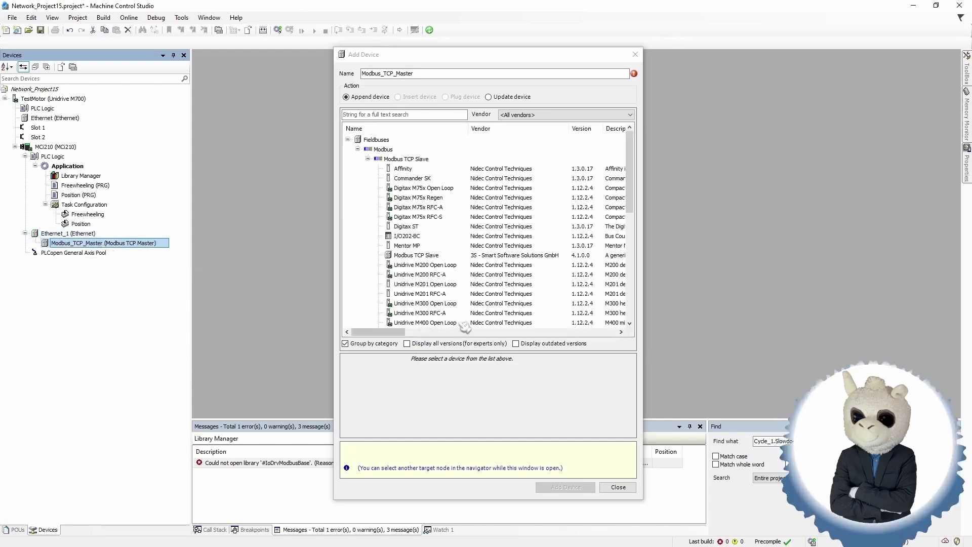
click(461, 257)
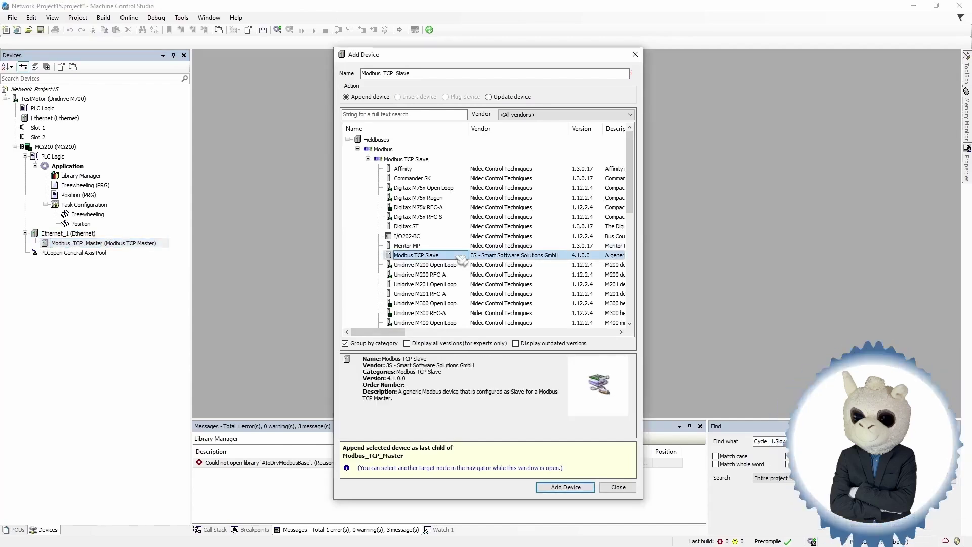
click(589, 490)
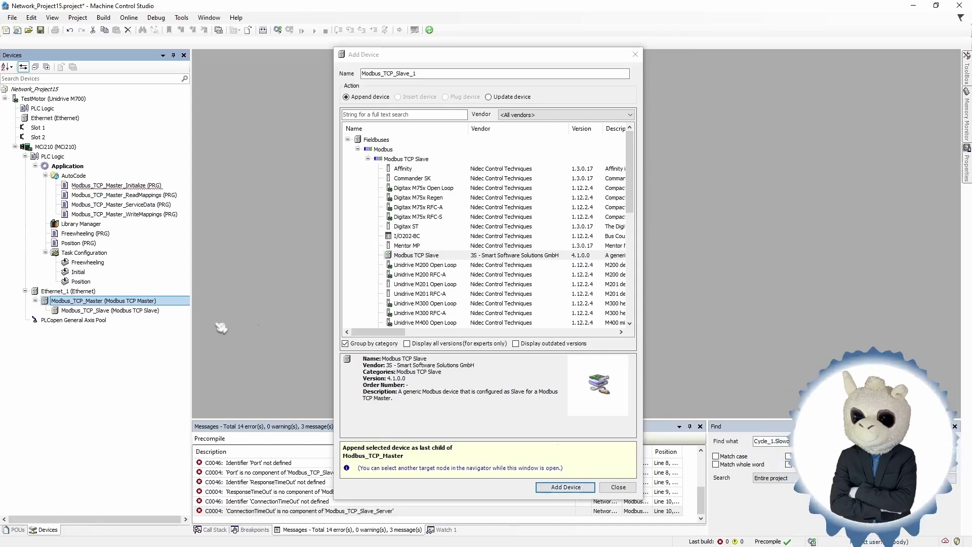
click(124, 311)
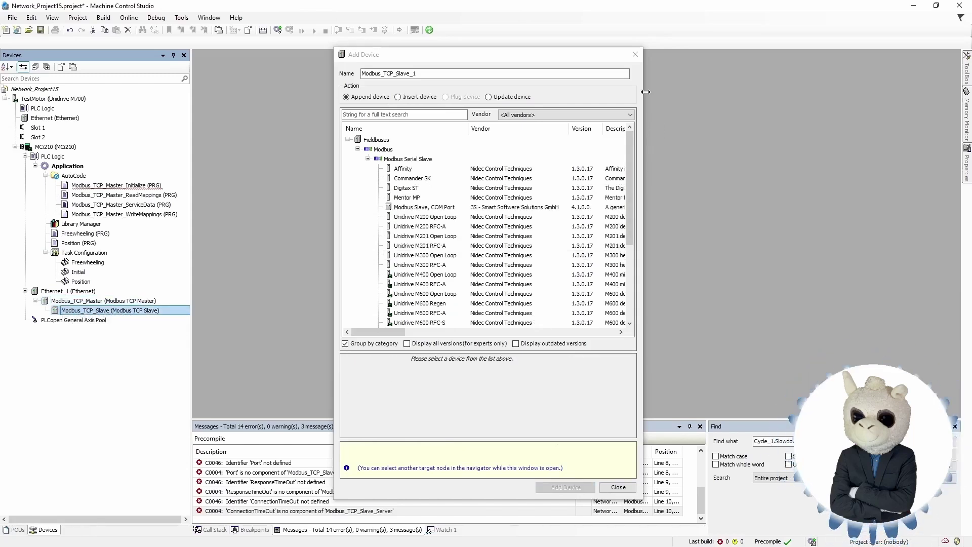
click(636, 55)
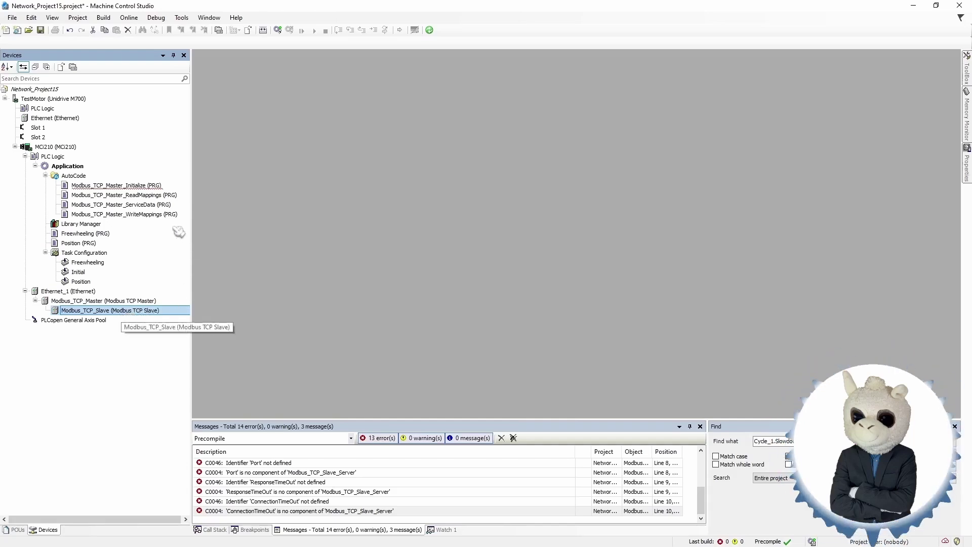
- Examine the auto-generated Modbus_TCP_Master_WriteMappings and Modbus_TCP_Master_ReadMappings programs and close both
click(161, 215)
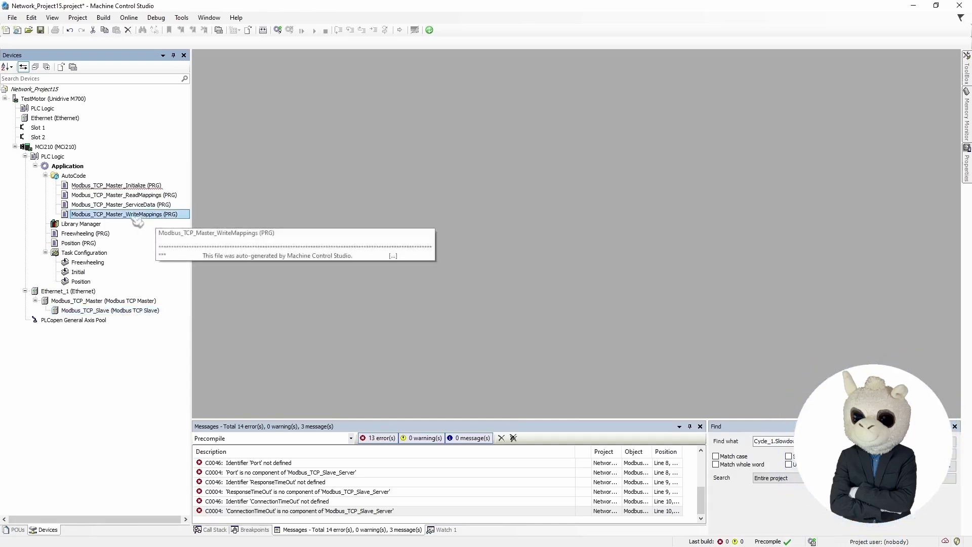
double_click(152, 214)
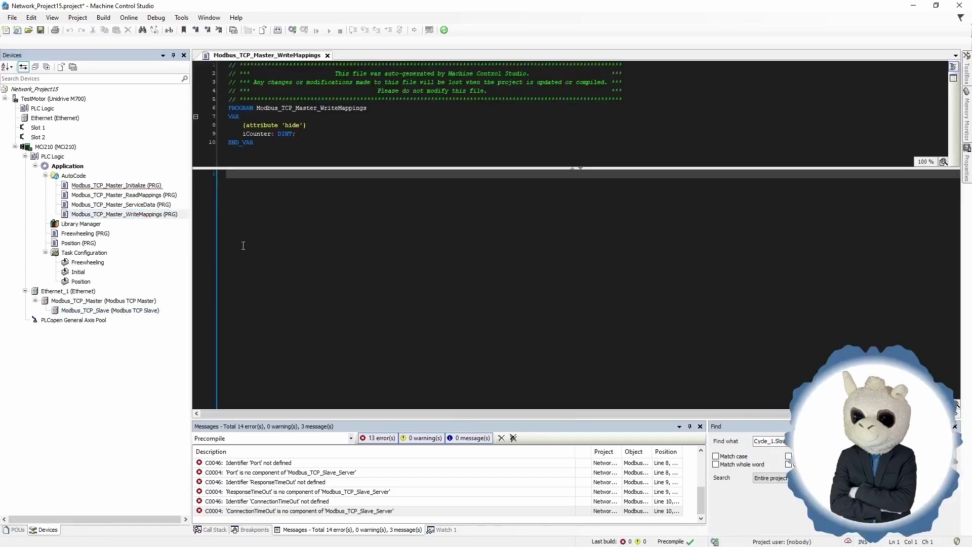
double_click(162, 197)
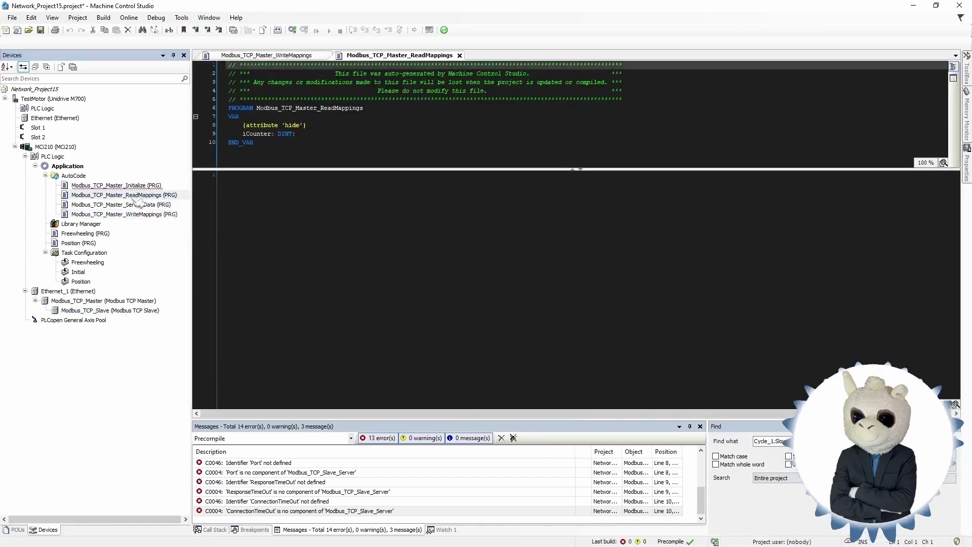
click(260, 178)
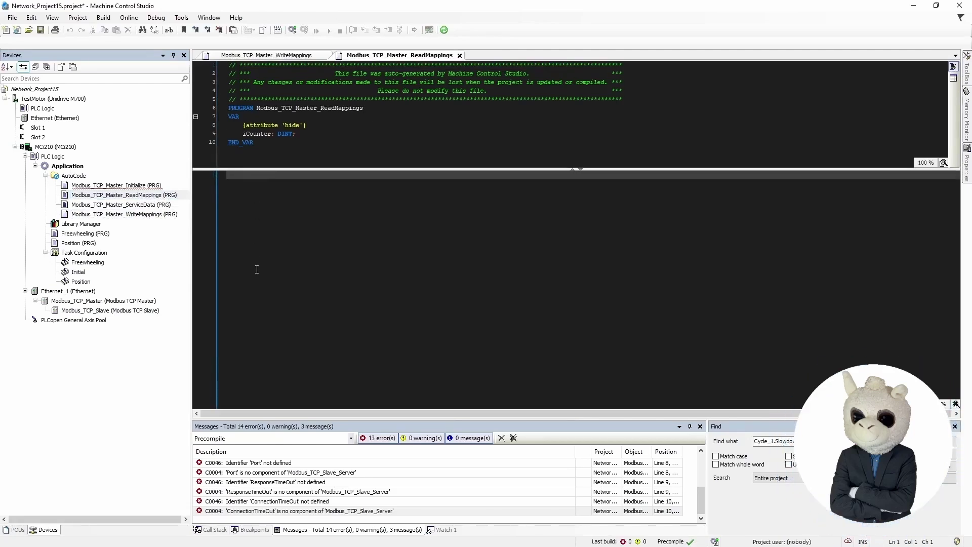
click(459, 55)
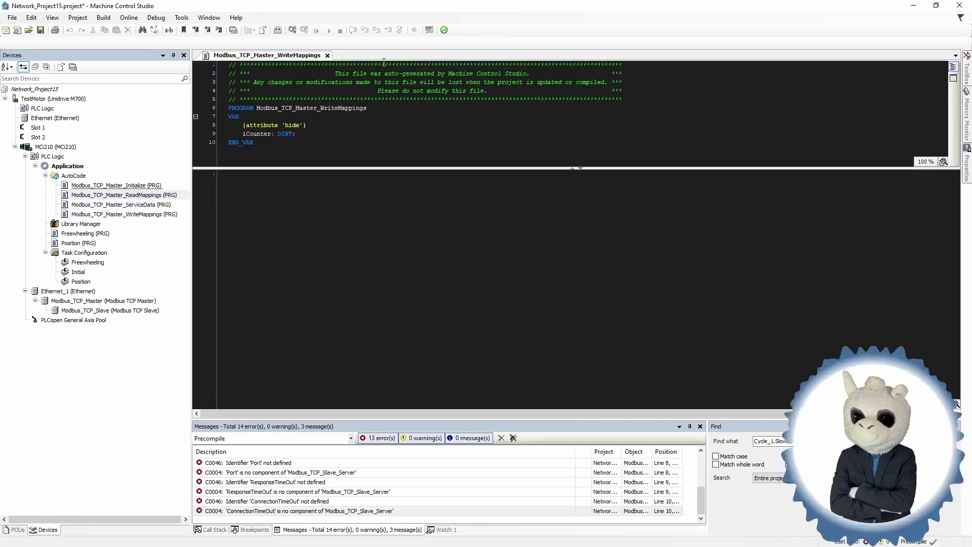
click(329, 55)
click(183, 311)
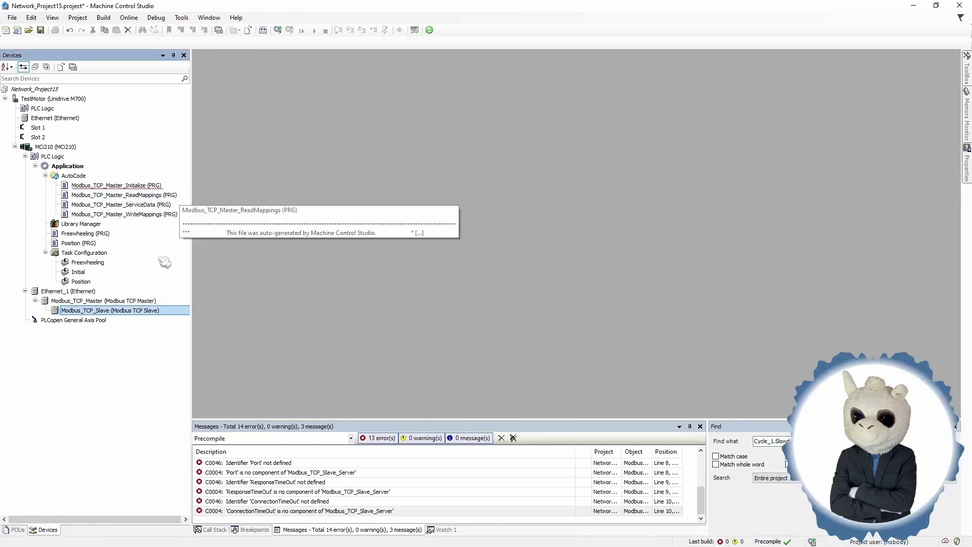
click(136, 311)
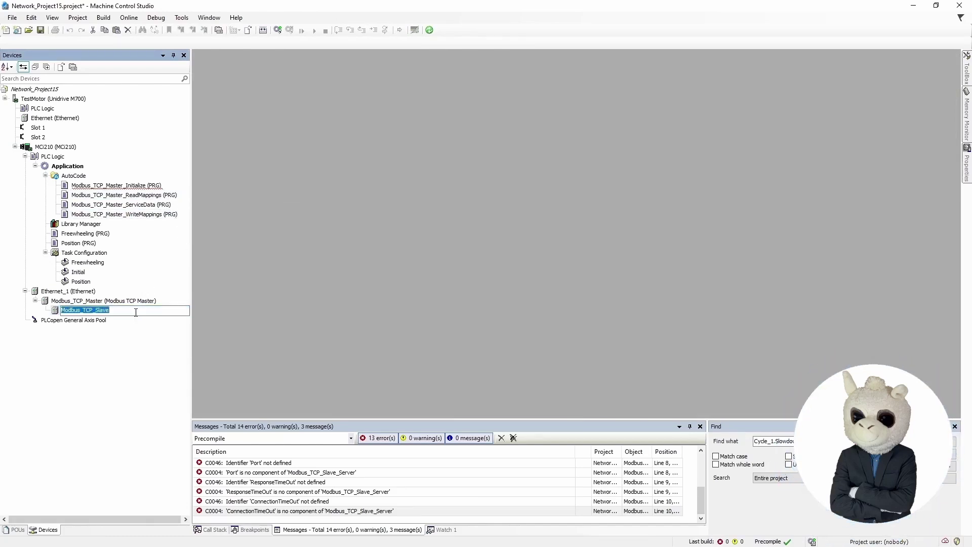
key(Escape)
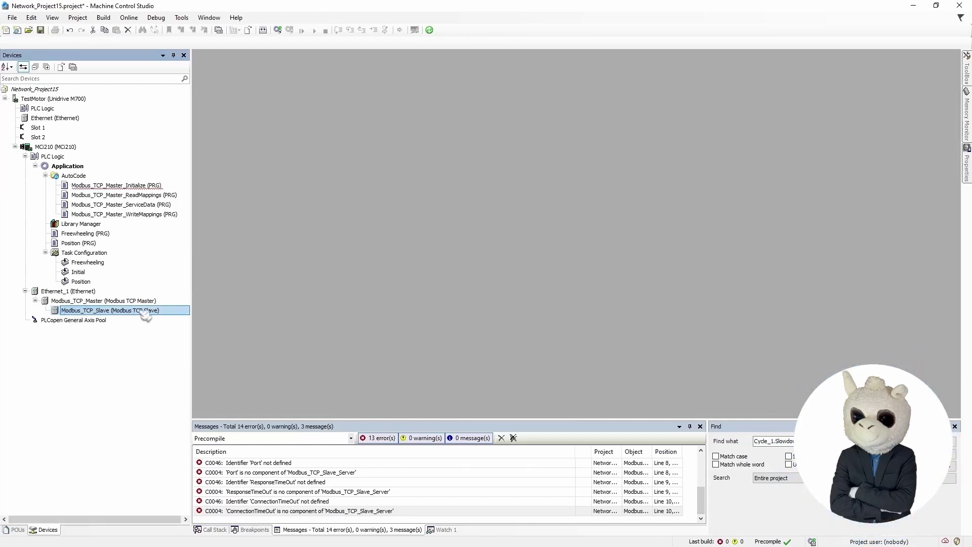
- Open the MCi210 application's Library Manager, enlarge its library list and select the IoDrvModbusBase entry
click(104, 186)
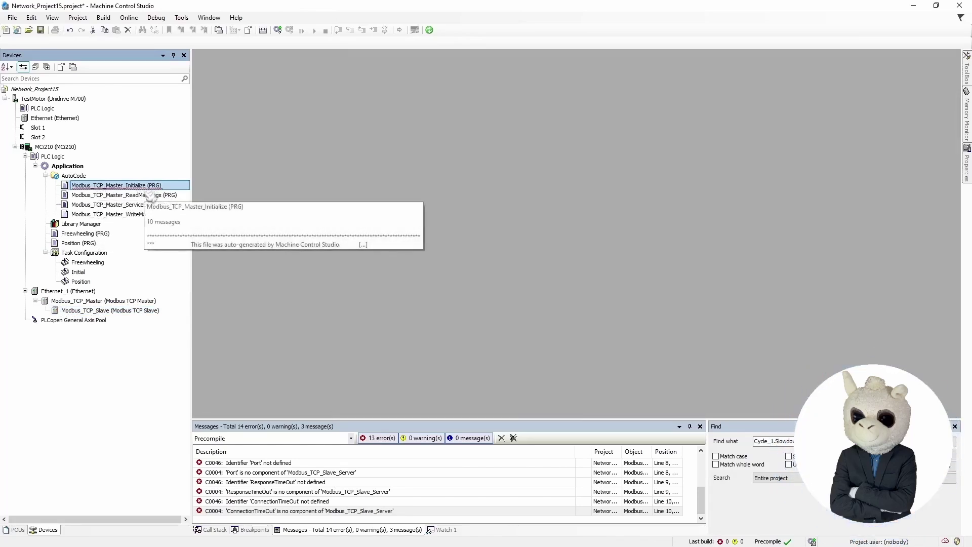
double_click(96, 225)
drag(422, 168, 410, 258)
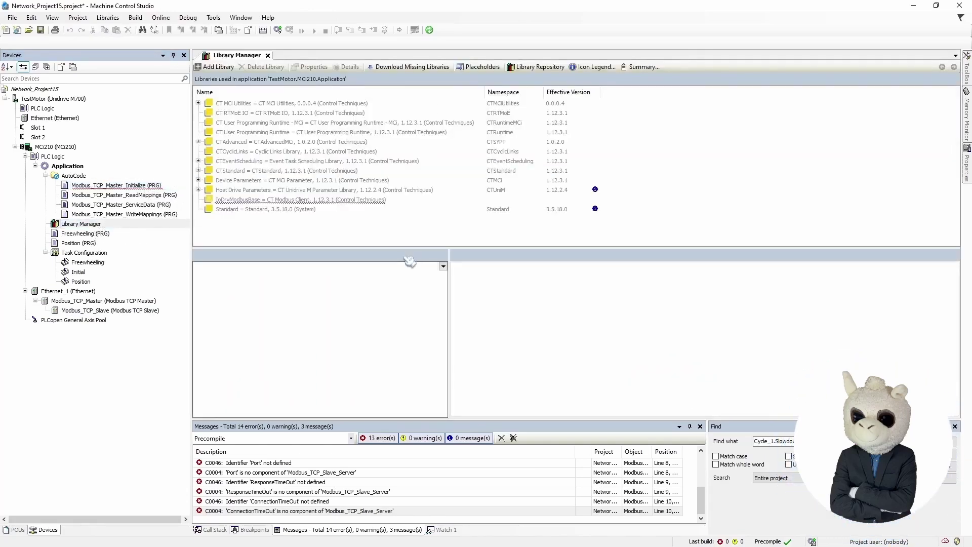
click(354, 201)
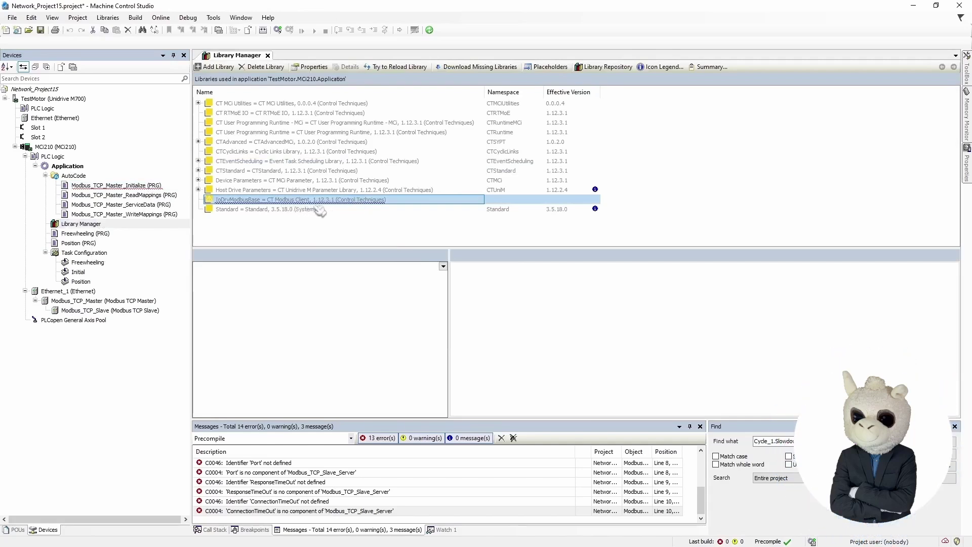
mouse_move(322, 210)
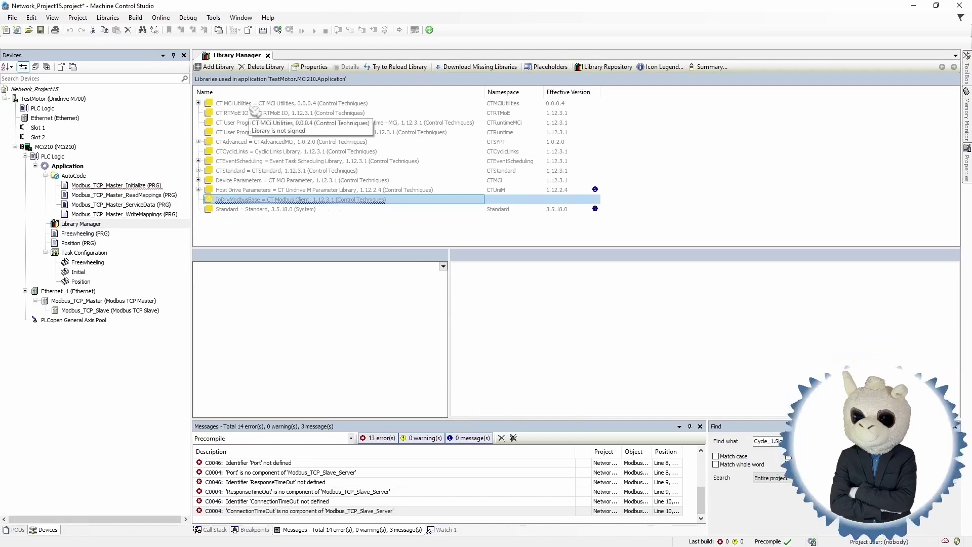
- Add the CT Modbus Client library from the Control Techniques Features category to the MCi210 application
click(218, 67)
click(318, 181)
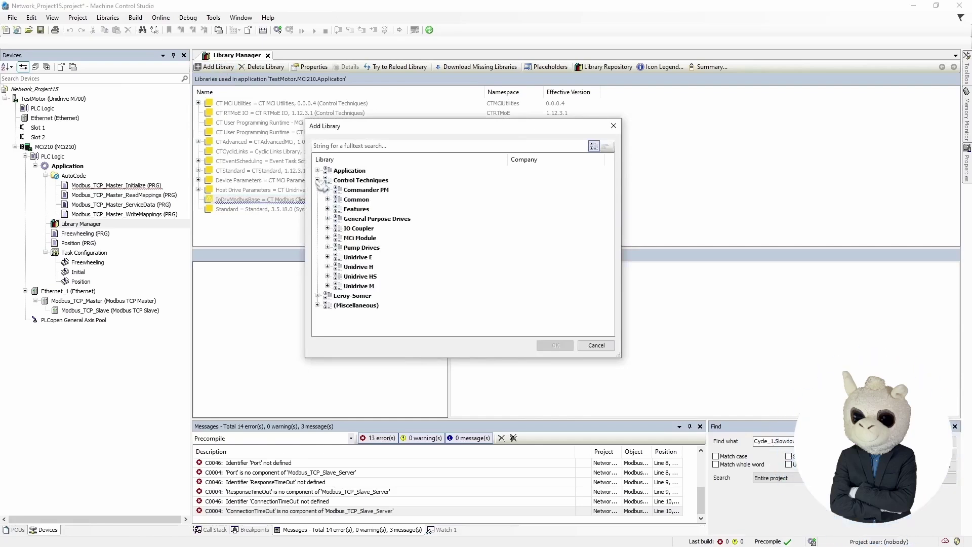
click(328, 209)
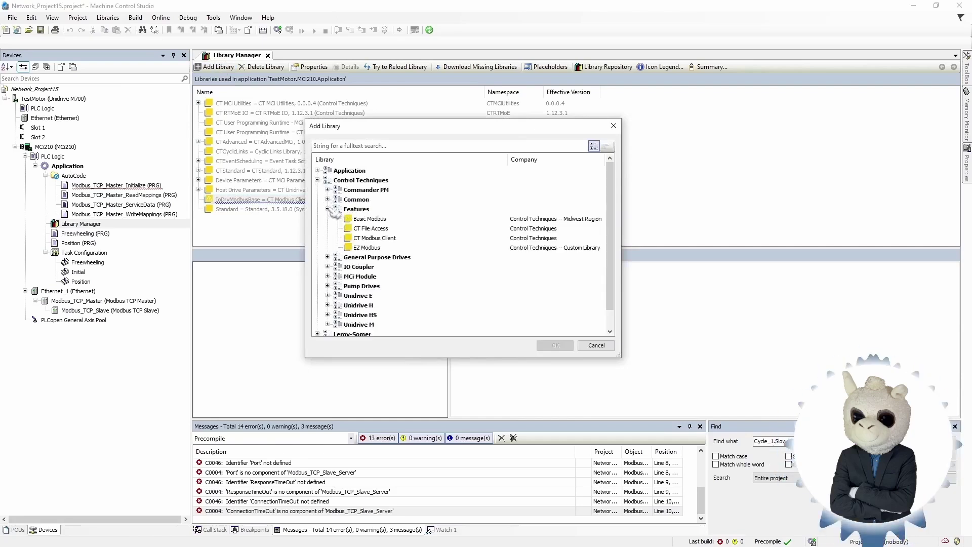
click(417, 240)
drag(503, 133, 596, 132)
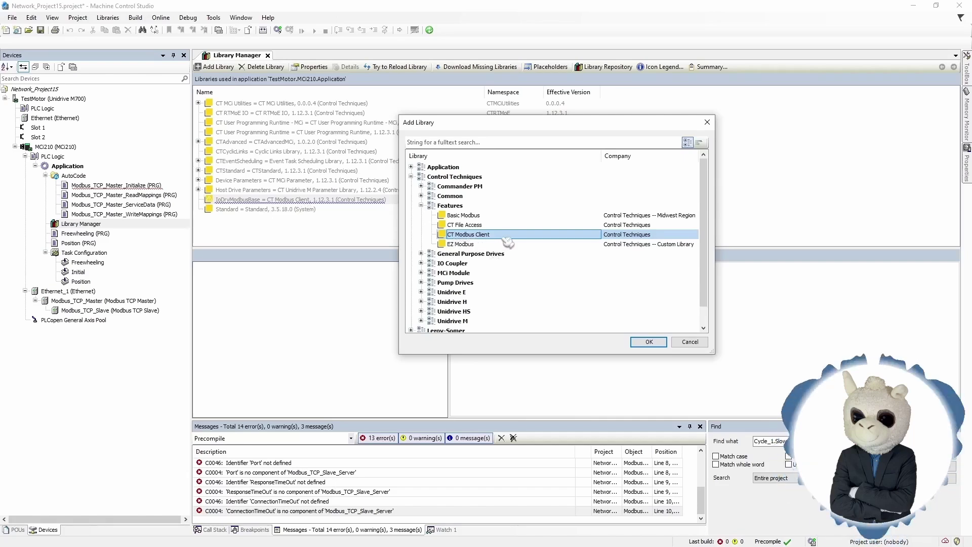
click(653, 342)
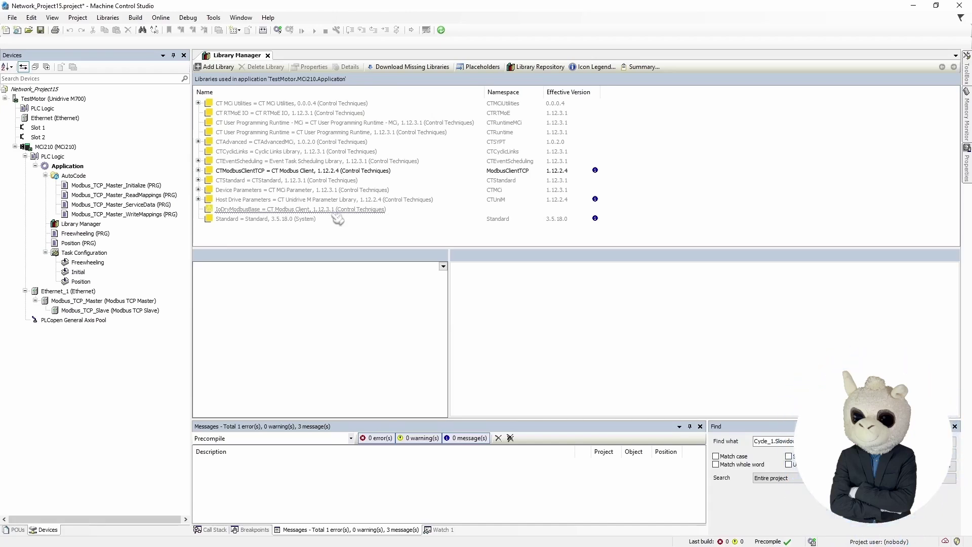
- Compare the CTModbusClientTCP and IoDrvModbusBase library entries, check the Modbus_TCP_Master_Initialize program's tooltip, and close the Library Manager
click(393, 172)
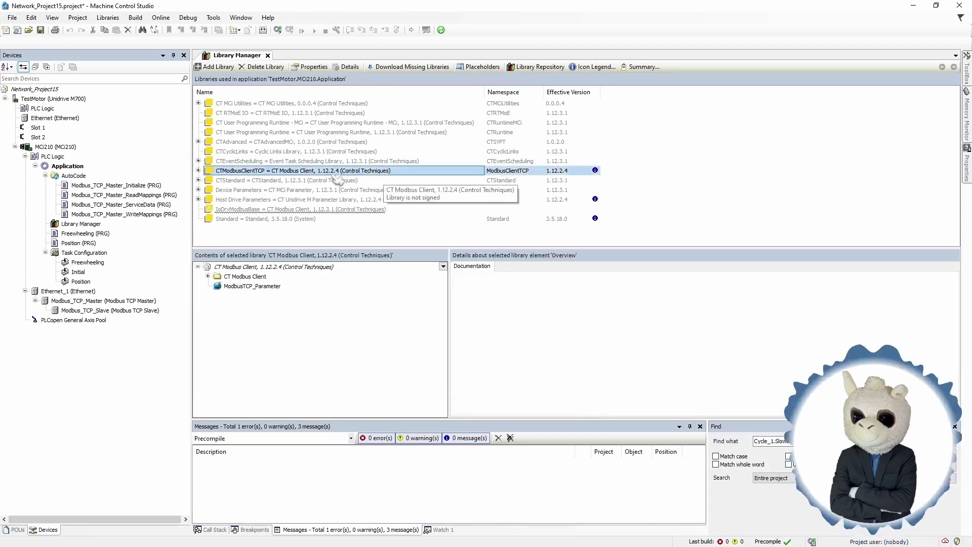
click(379, 212)
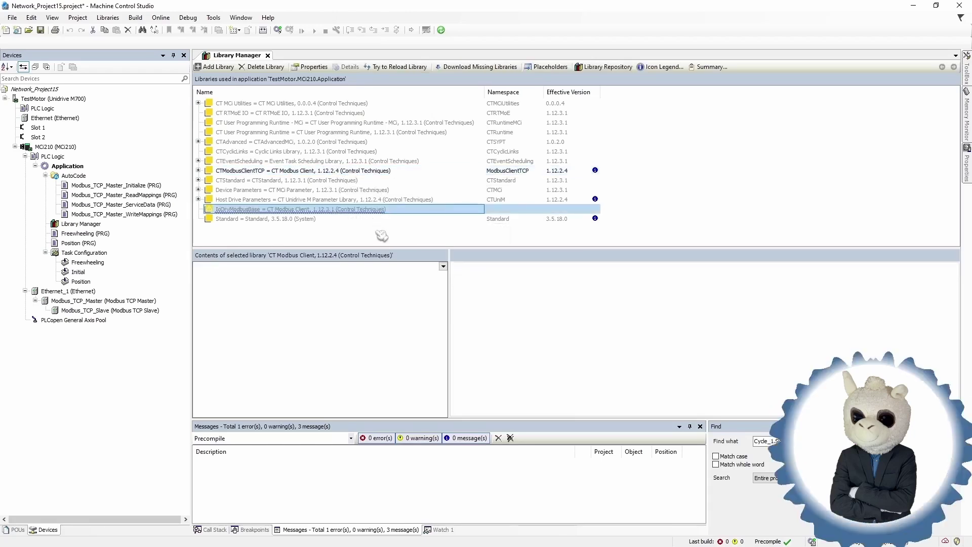
click(377, 170)
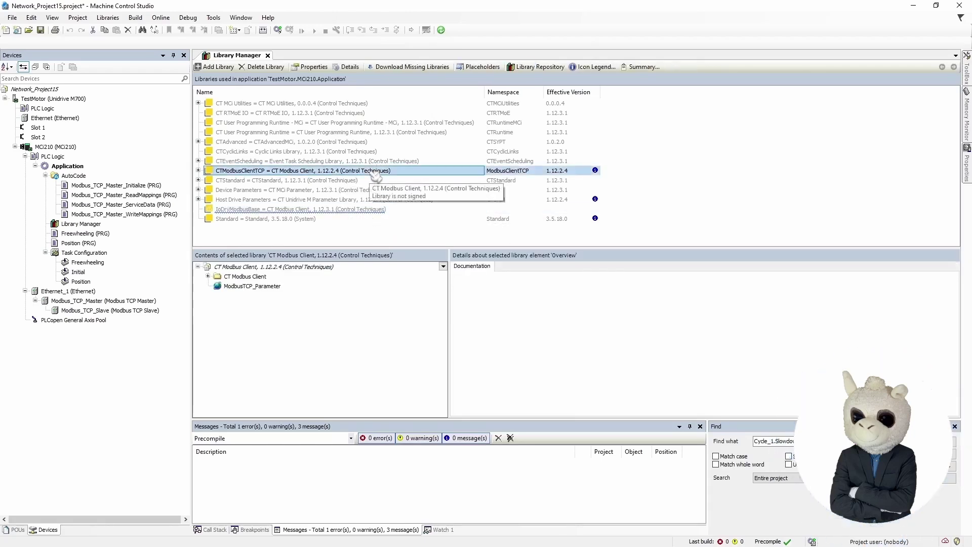
click(108, 187)
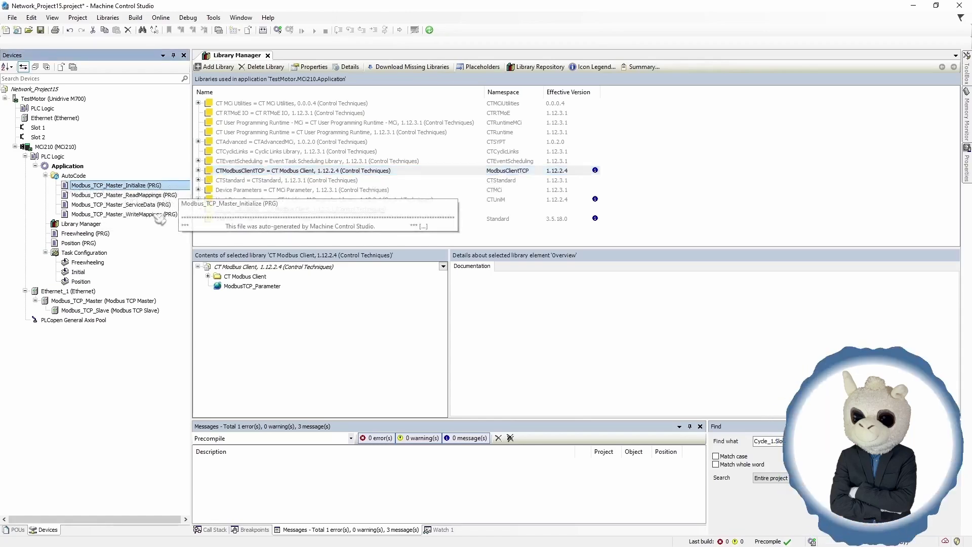
click(268, 56)
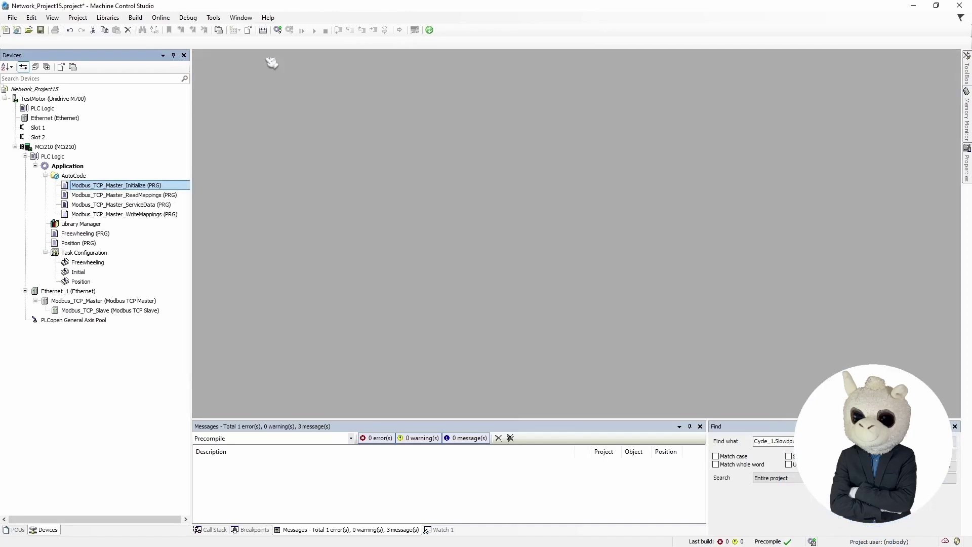
- Rename the Modbus_TCP_Slave device to BussIO through refactoring and apply the change to all affected objects
click(100, 311)
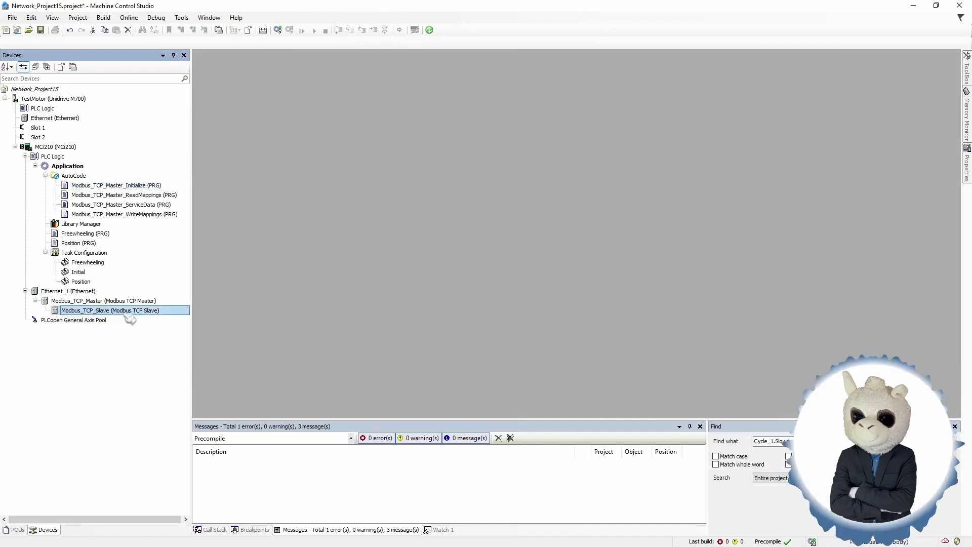
right_click(97, 312)
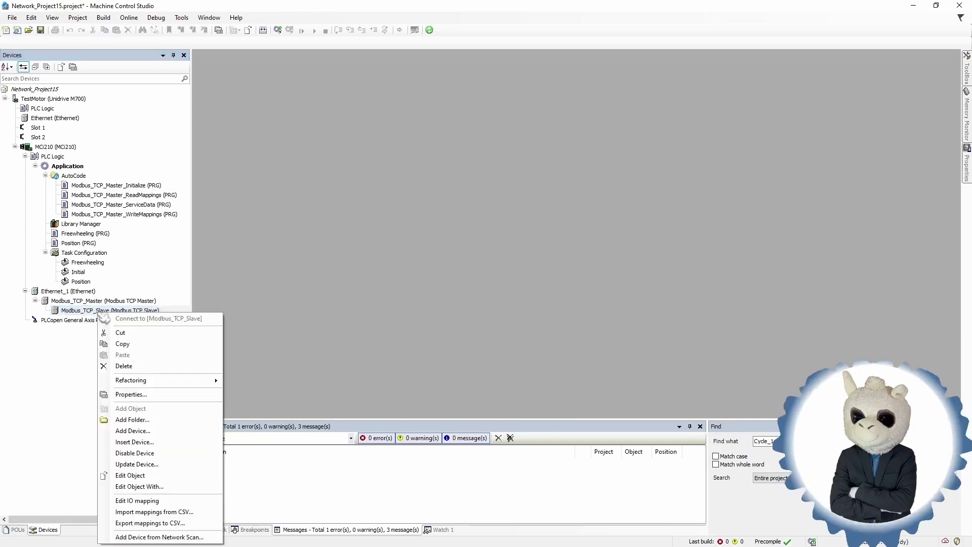
mouse_move(152, 380)
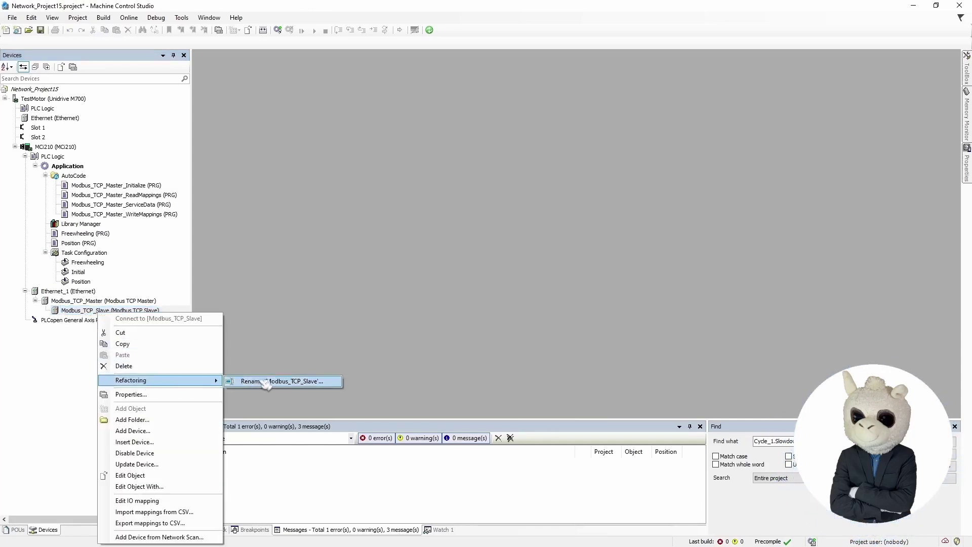
click(241, 381)
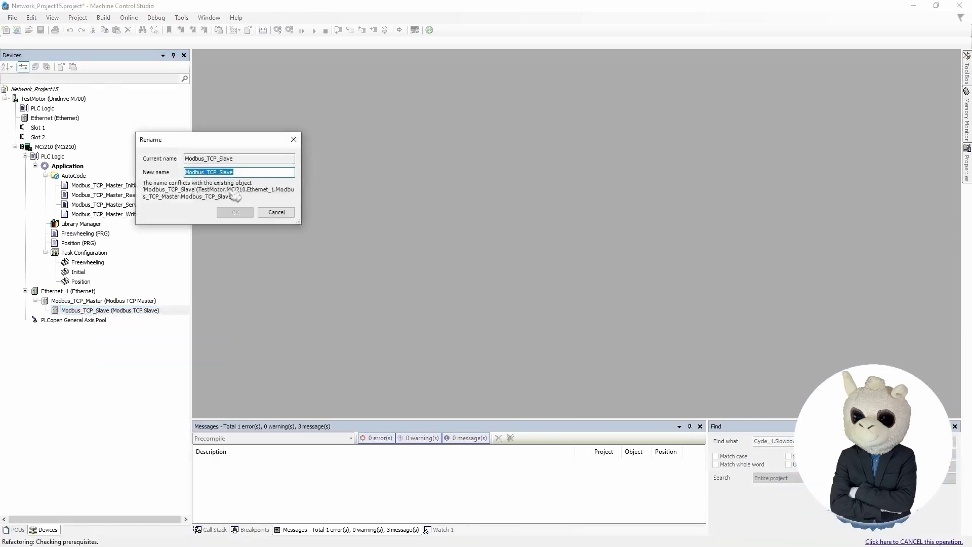
text(BussIO)
click(235, 211)
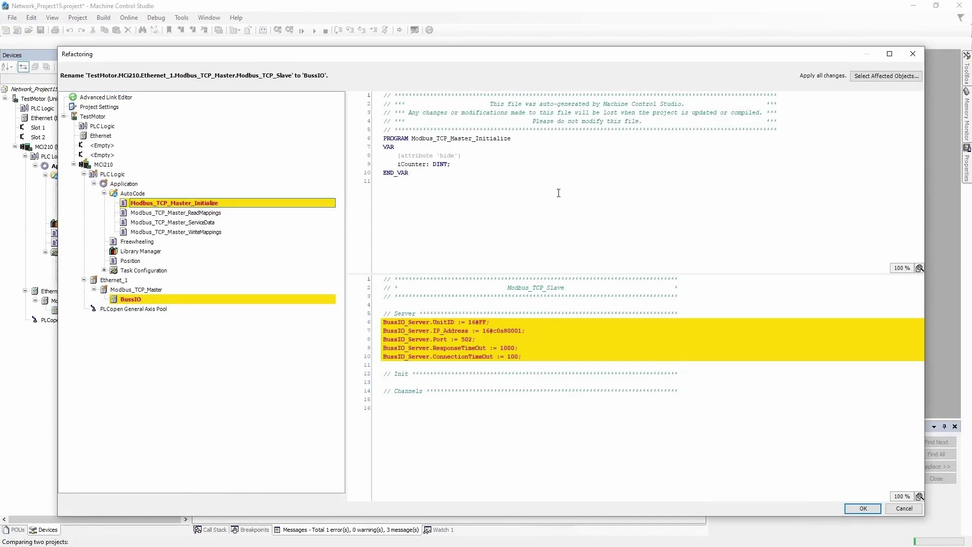
click(856, 511)
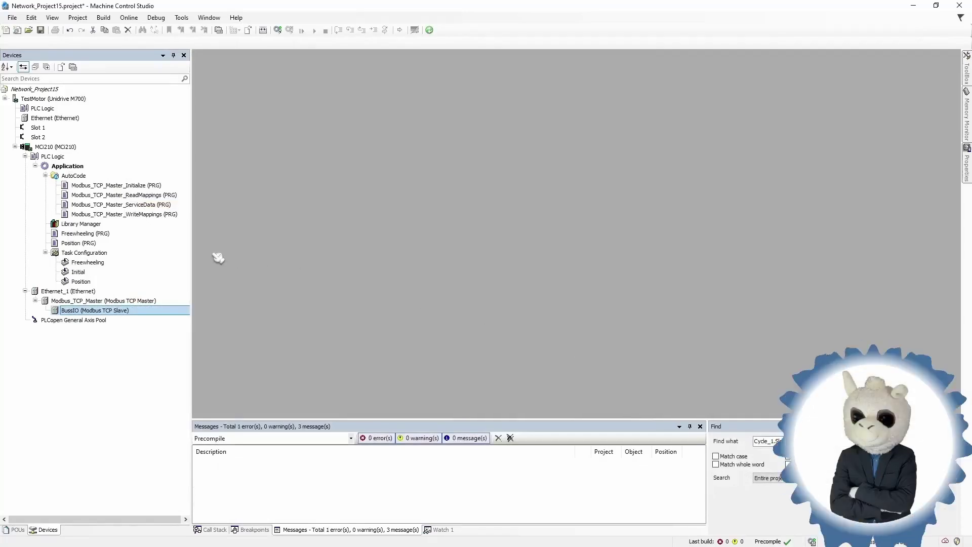
- Set the Ethernet_1 IP address to 192.168.3.20 and the BussIO slave IP address to 192.168.3.50
double_click(53, 291)
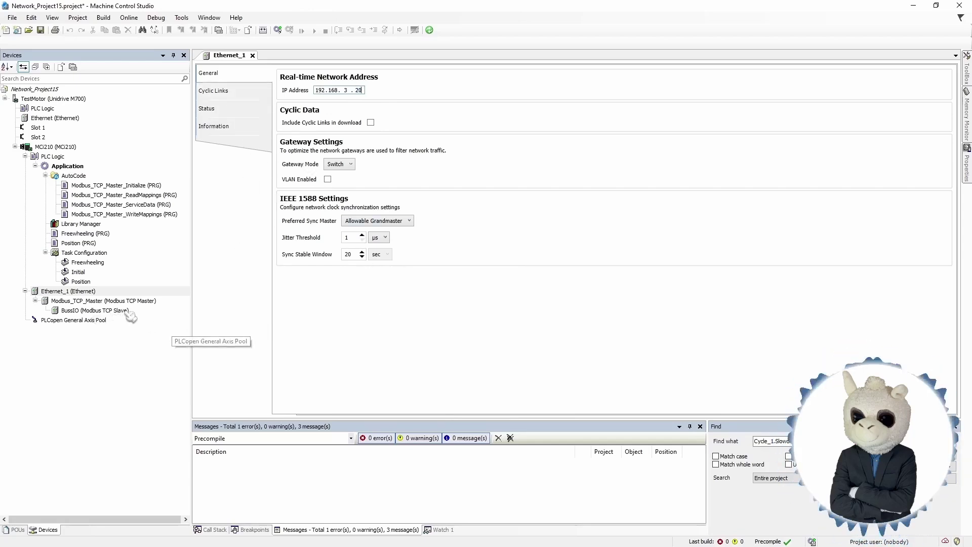
click(95, 311)
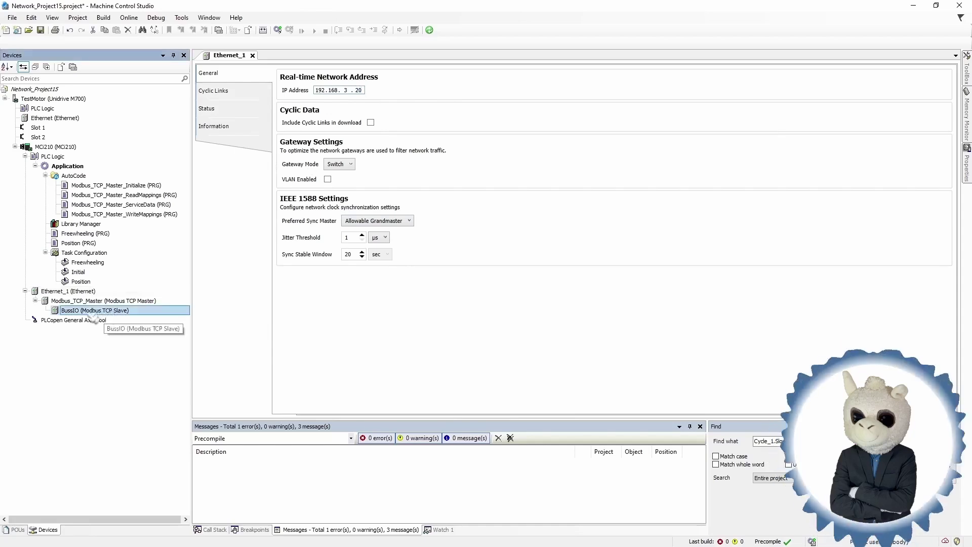
double_click(142, 312)
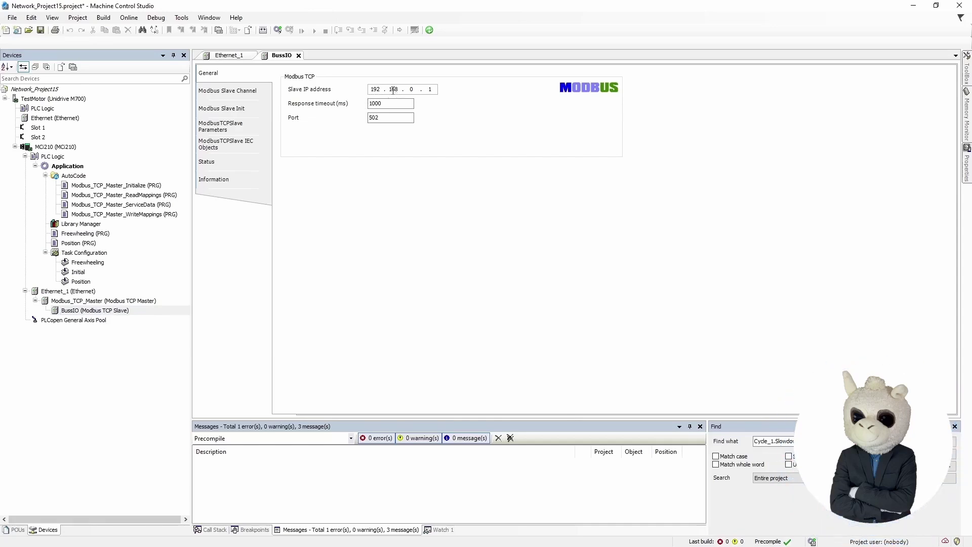
text(3 . )
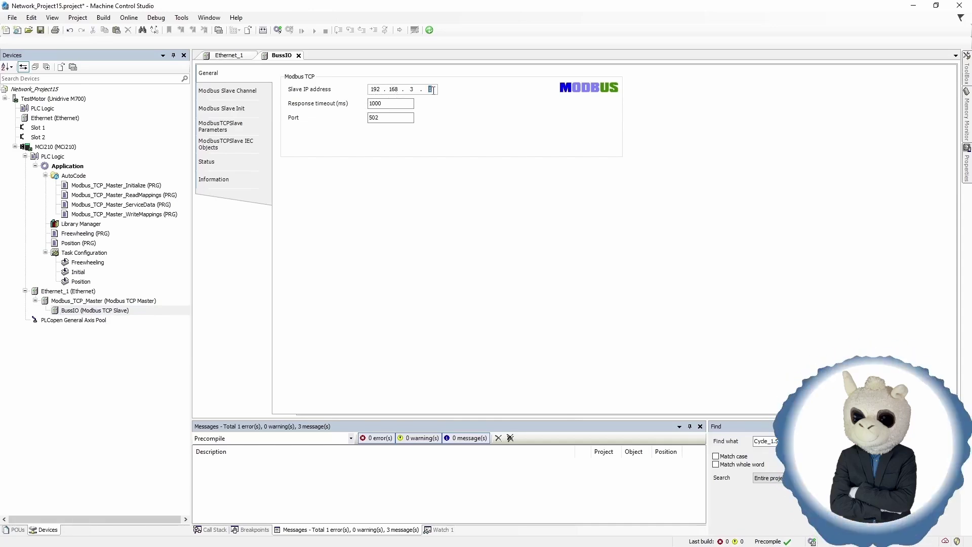
text(50)
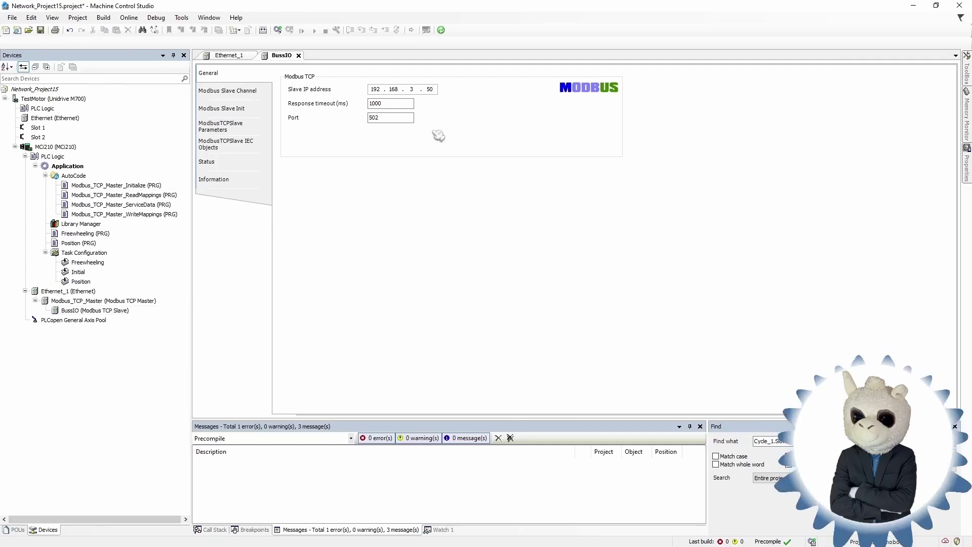
- Start a new Modbus slave channel on BussIO and name it Slice_1
click(268, 95)
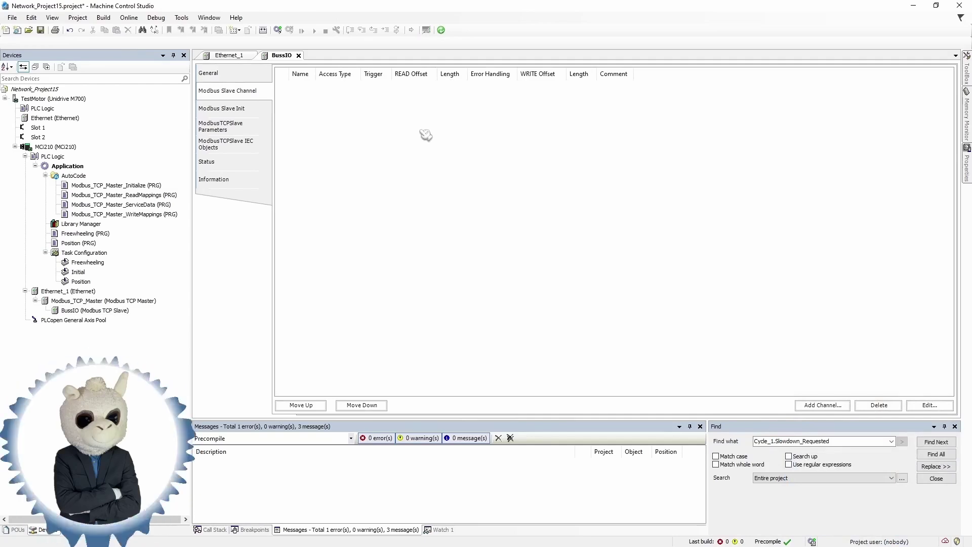
click(845, 408)
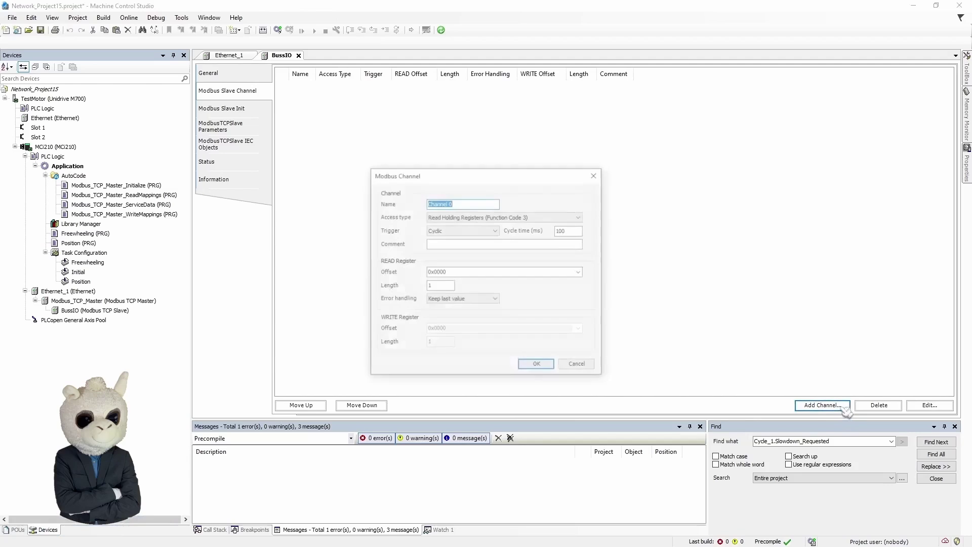
click(472, 202)
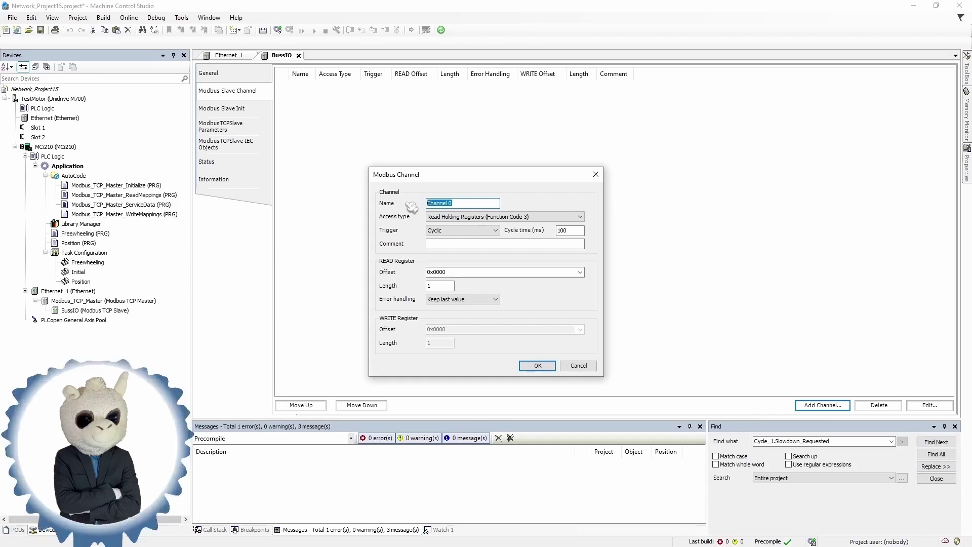
text(Sl)
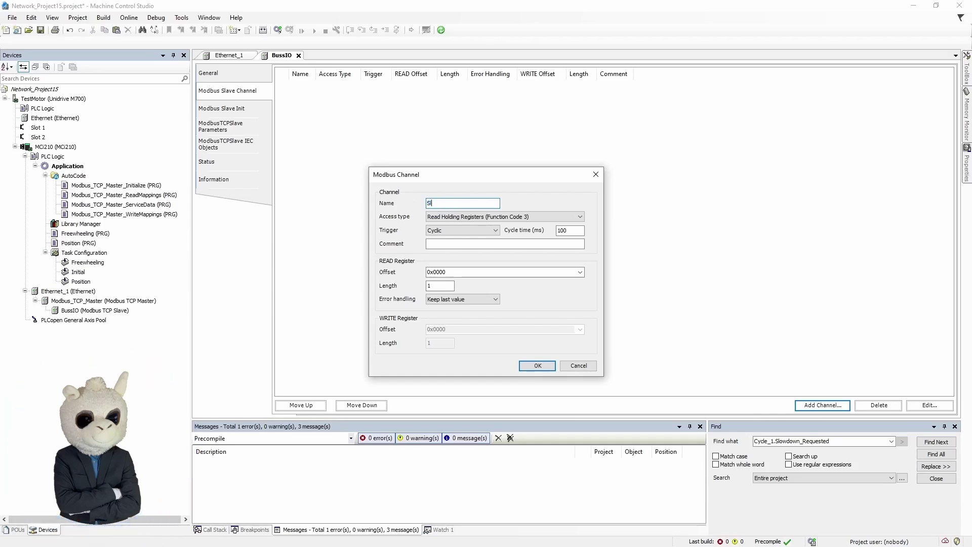
text(ice_1)
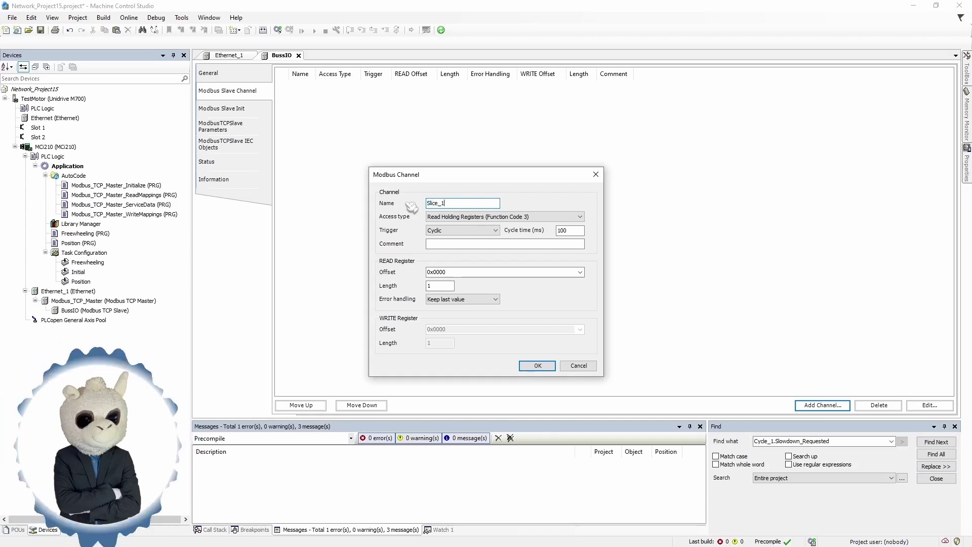
- Check the input register start address in the Remote I/O User Guide PDF, return to Machine Control Studio and add Slice_1 with READ offset 0x0000
key(alt+Tab)
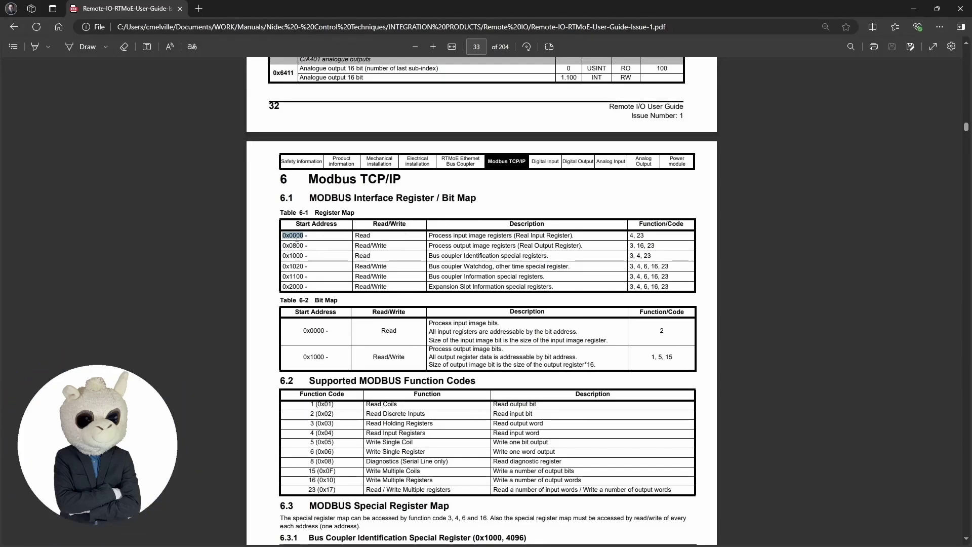
drag(298, 238, 303, 237)
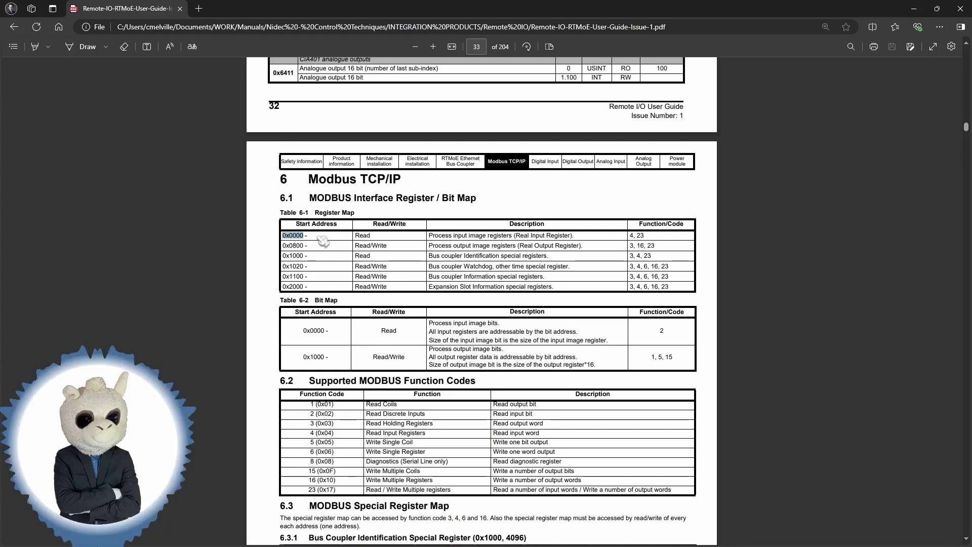
key(alt+Tab)
double_click(452, 274)
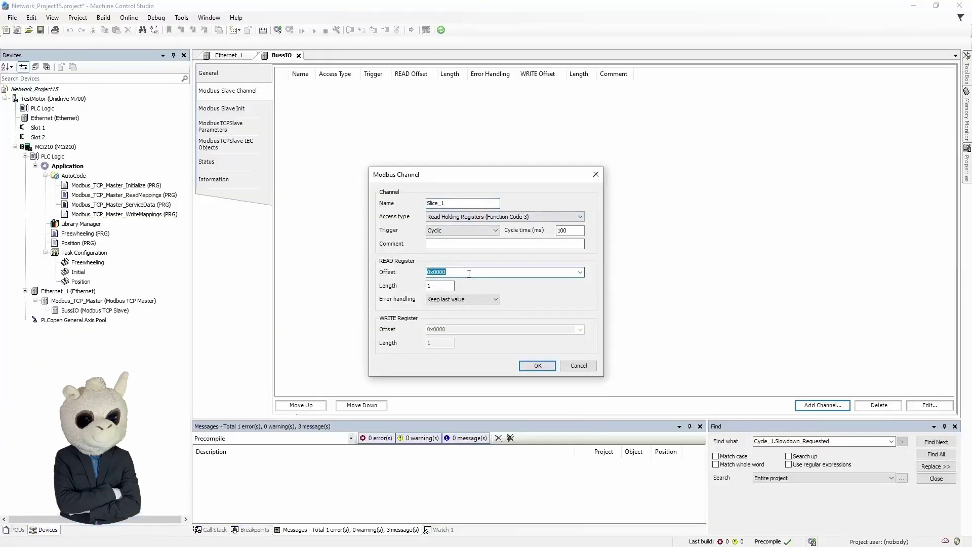
click(538, 365)
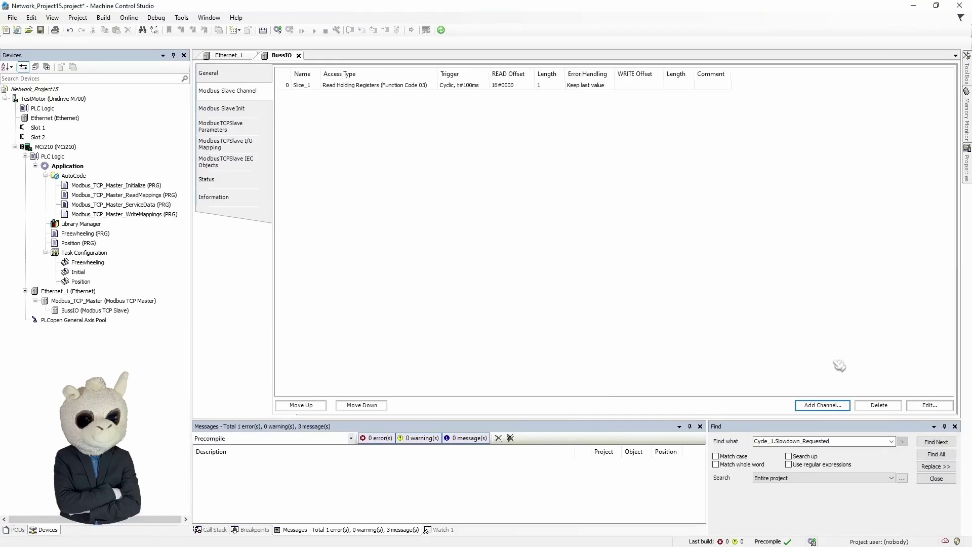
- Start a second BussIO channel named Slice_2 with access type Write Single Register (Function Code 6)
click(848, 405)
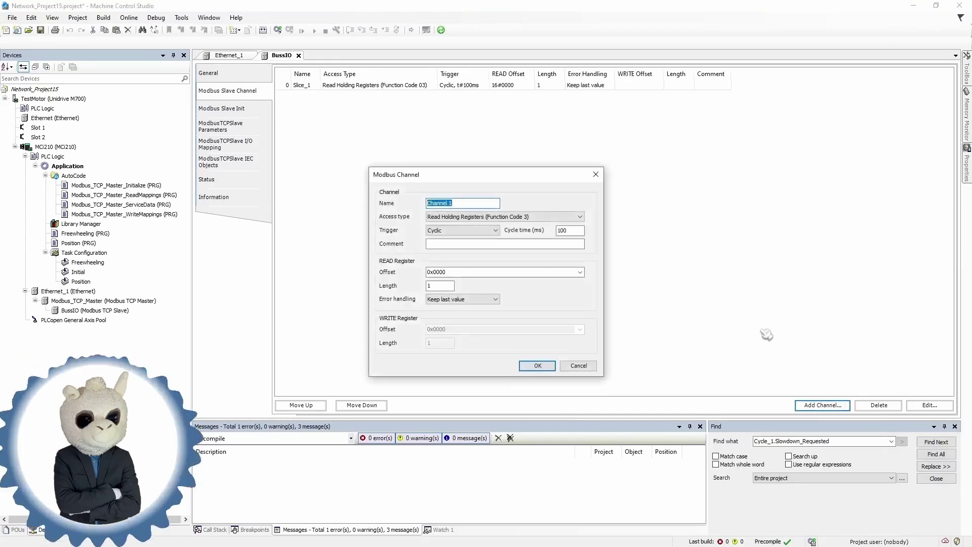
click(475, 202)
key(BackSpace)
key(BackSpace)
key(BackSpace)
key(BackSpace)
key(BackSpace)
key(BackSpace)
key(BackSpace)
key(BackSpace)
key(BackSpace)
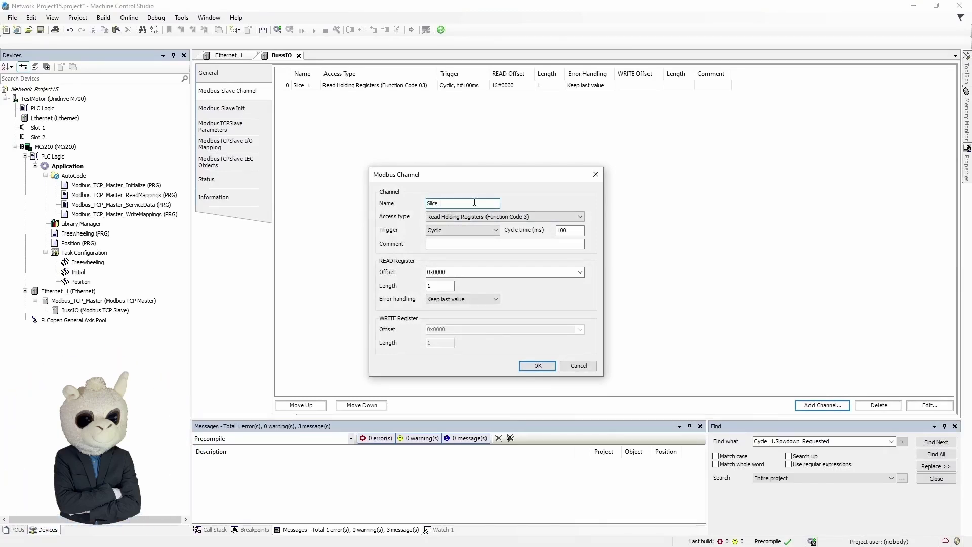
click(582, 217)
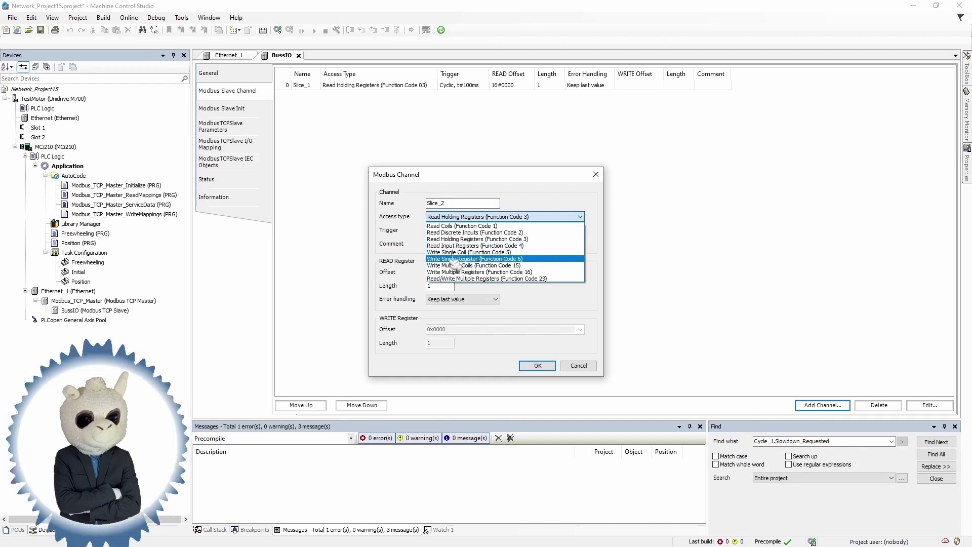
click(540, 259)
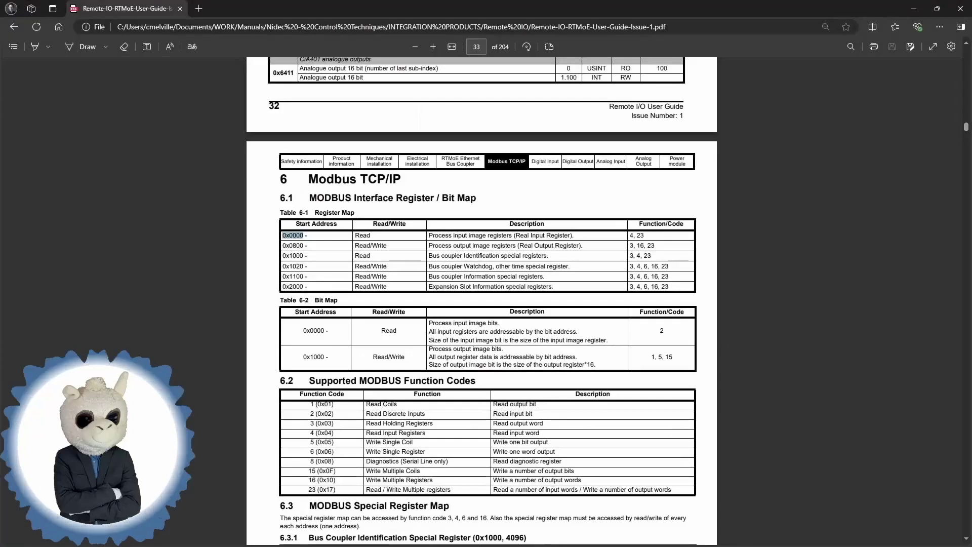
- Set Slice_2's WRITE register offset to 0x0800, checking it against the output register start address in the Remote I/O User Guide PDF
double_click(292, 246)
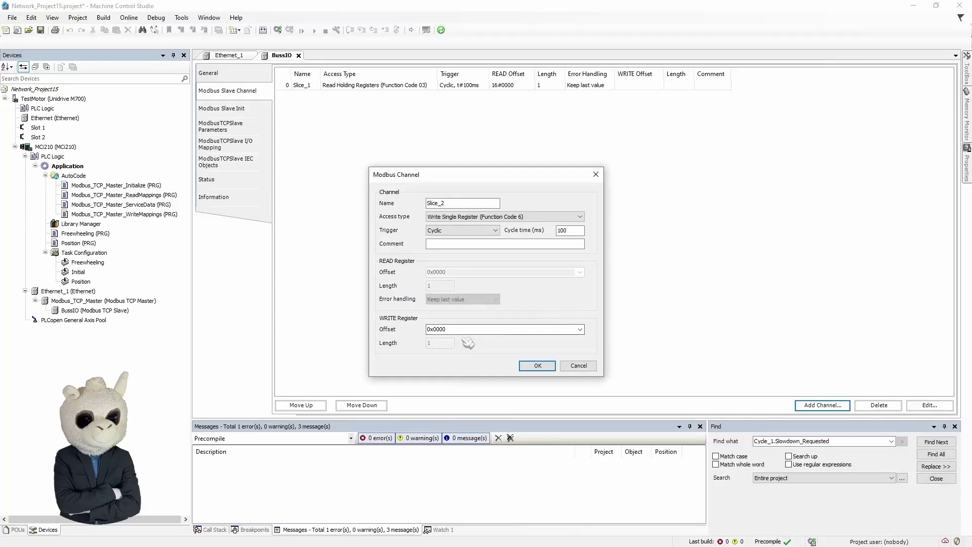
double_click(459, 329)
text(0)
drag(435, 329, 426, 329)
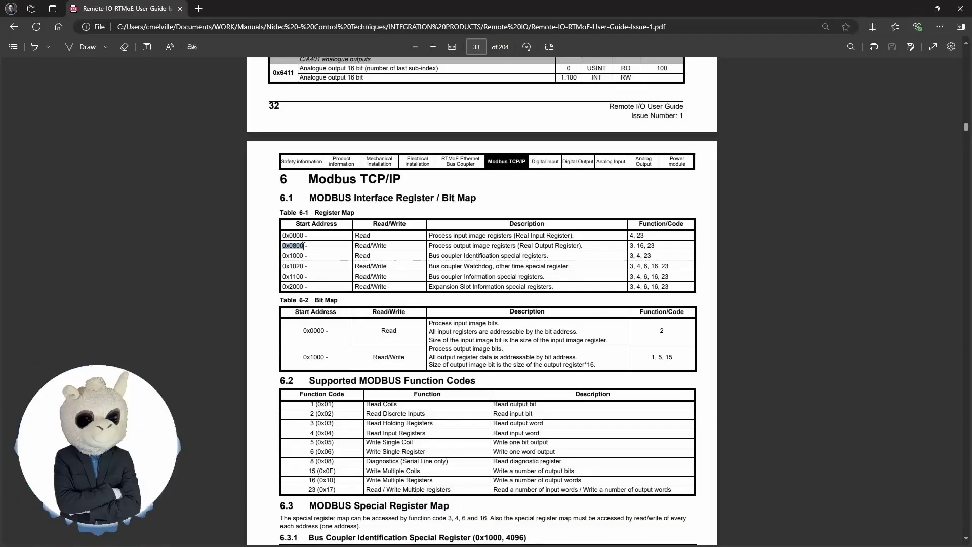
click(282, 247)
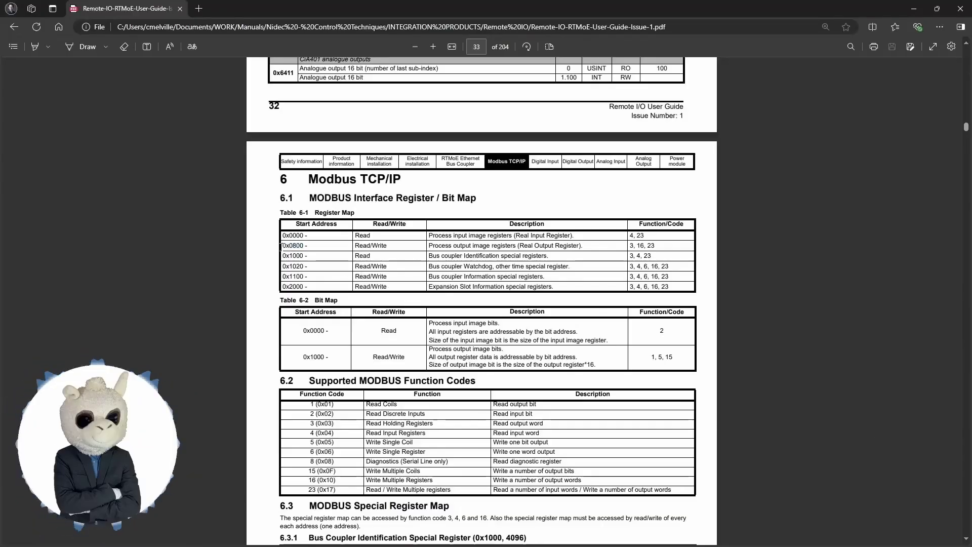
drag(282, 247, 290, 247)
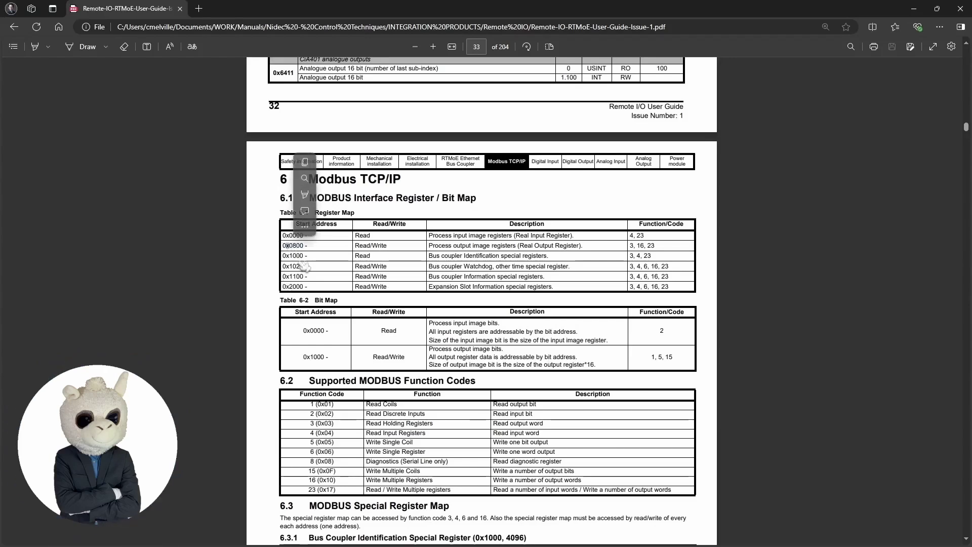
click(329, 247)
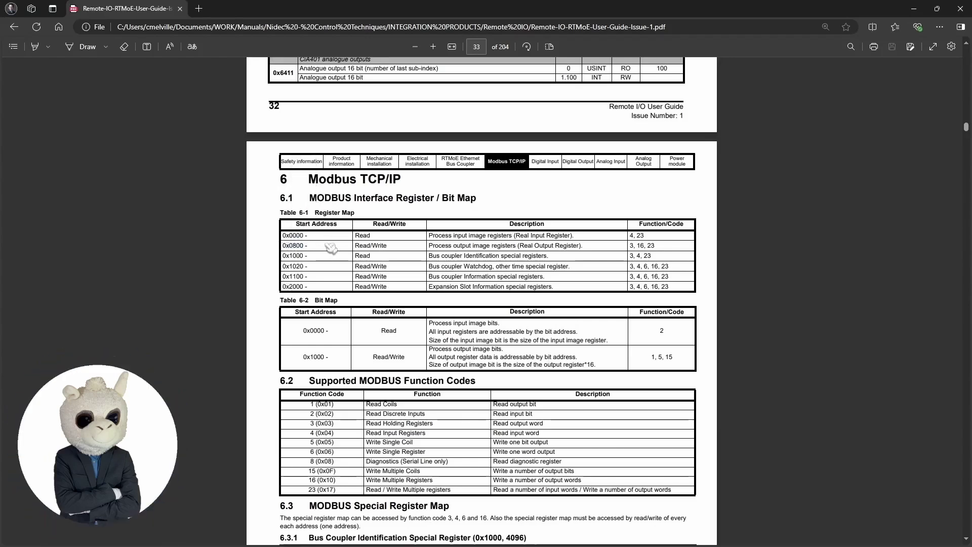
click(913, 9)
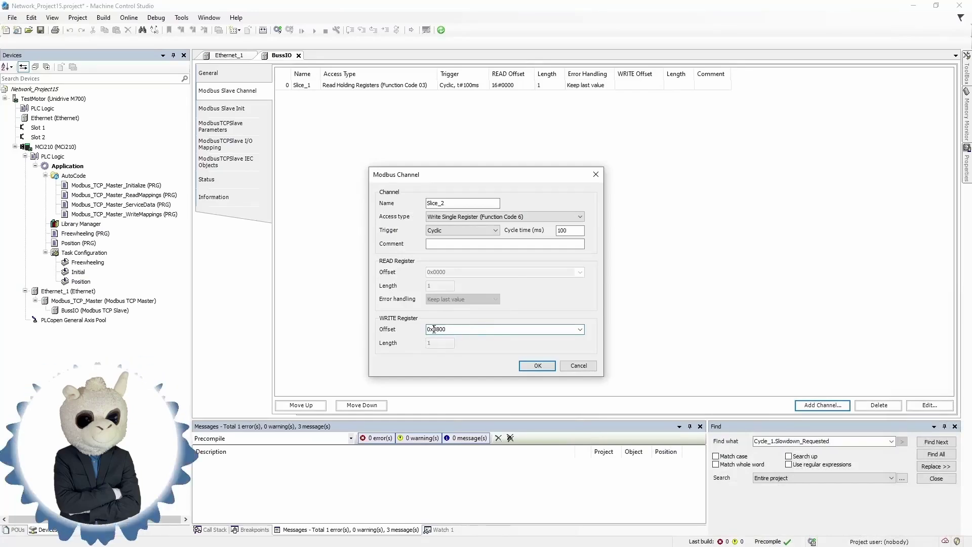
- Add the Slice_2 write channel to BussIO and check both entries in the slave channel list
click(429, 329)
click(538, 365)
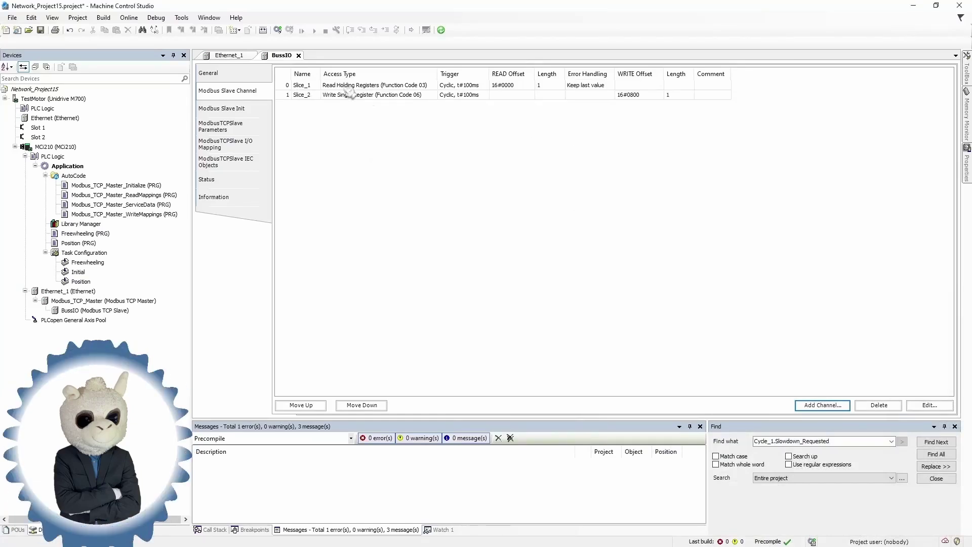
click(316, 86)
click(314, 95)
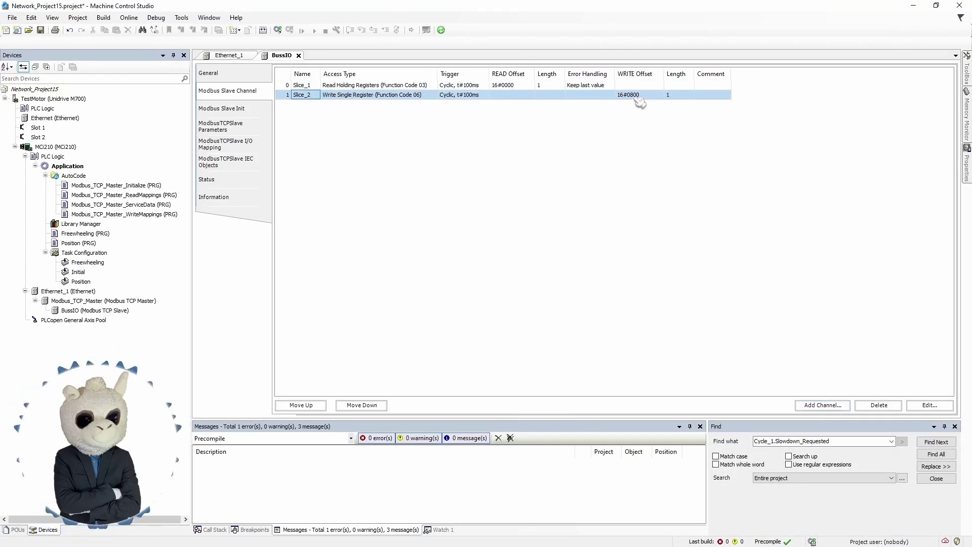
- Start a new slave initialization value for BussIO with access type Write Single Register (Function Code 6)
click(261, 109)
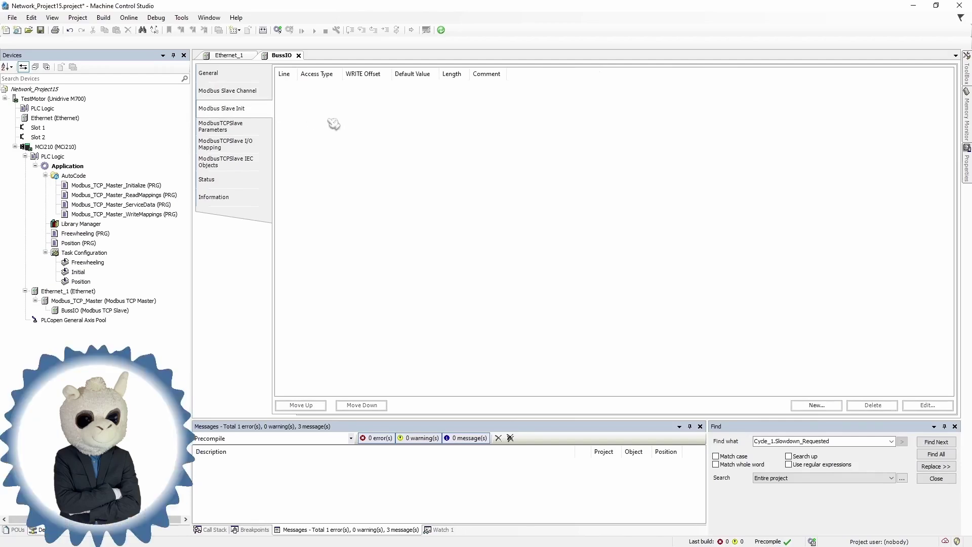
click(833, 406)
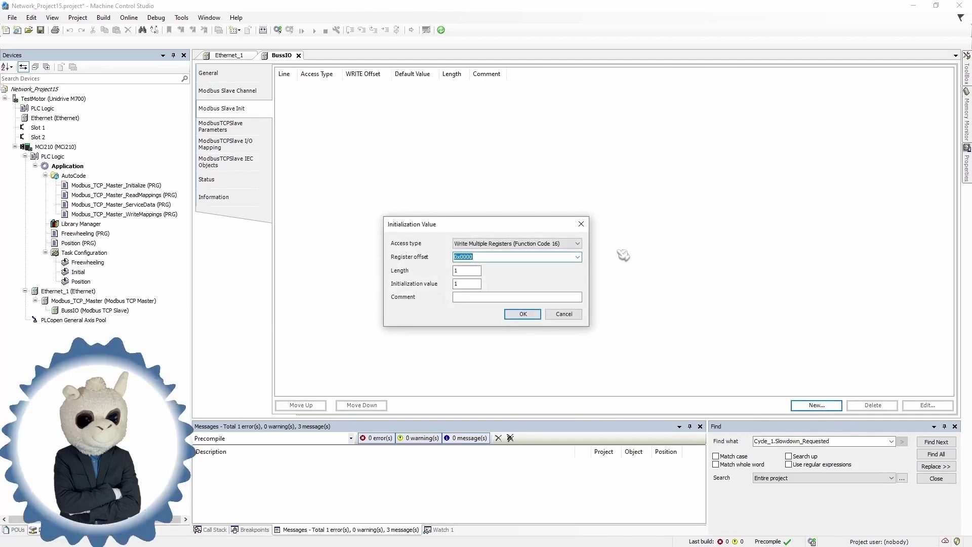
click(577, 244)
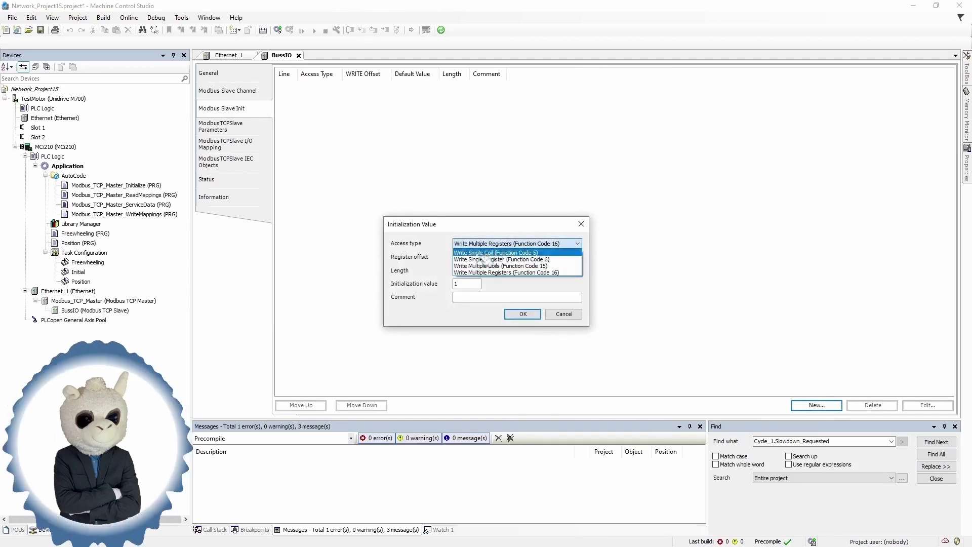
click(567, 259)
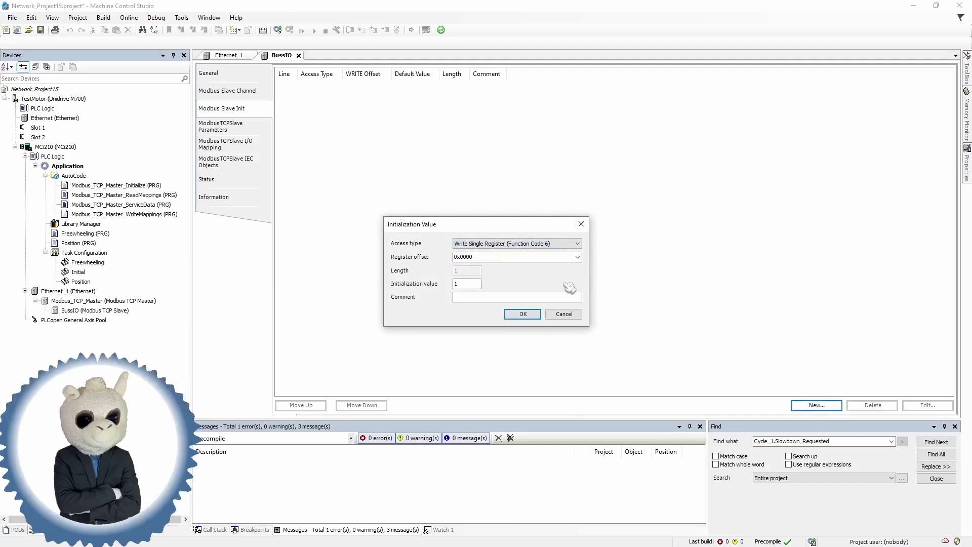
- Set the initialization entry's register offset to 0x0800 and its initialization value to 0, and add it
click(479, 257)
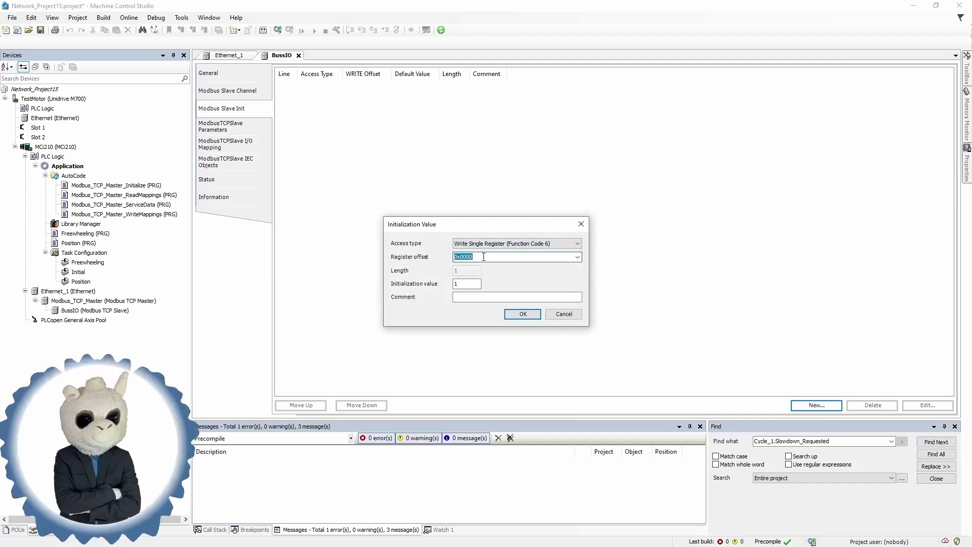
text(0x0800)
double_click(470, 283)
text(3)
double_click(470, 283)
text(0)
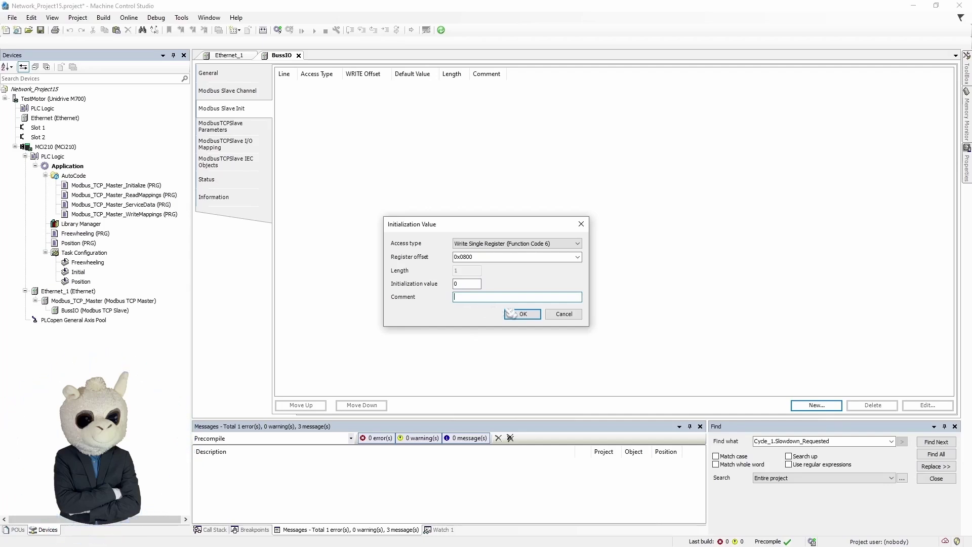
click(522, 313)
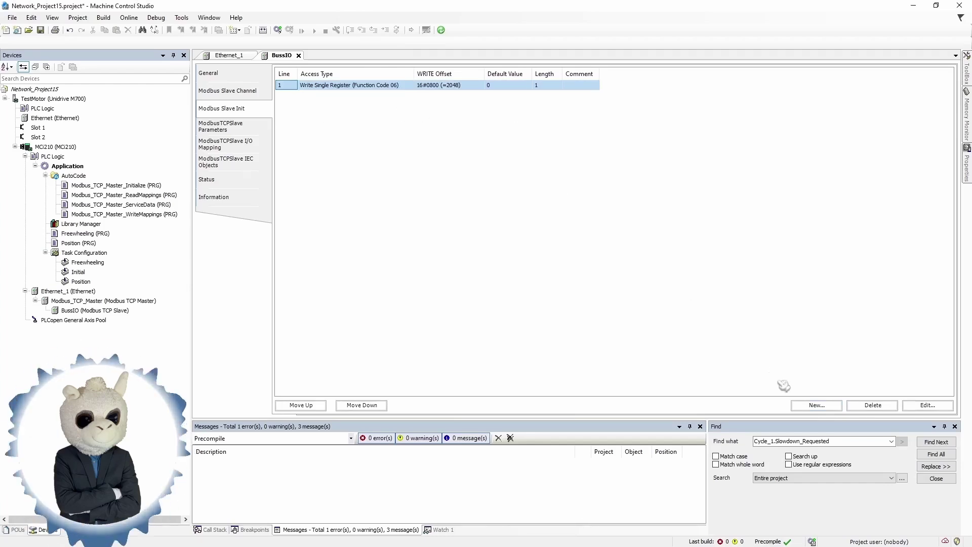
- Look up the bus coupler watchdog register's start address in the Remote I/O User Guide PDF, then return to Machine Control Studio without adding another initialization value
click(817, 405)
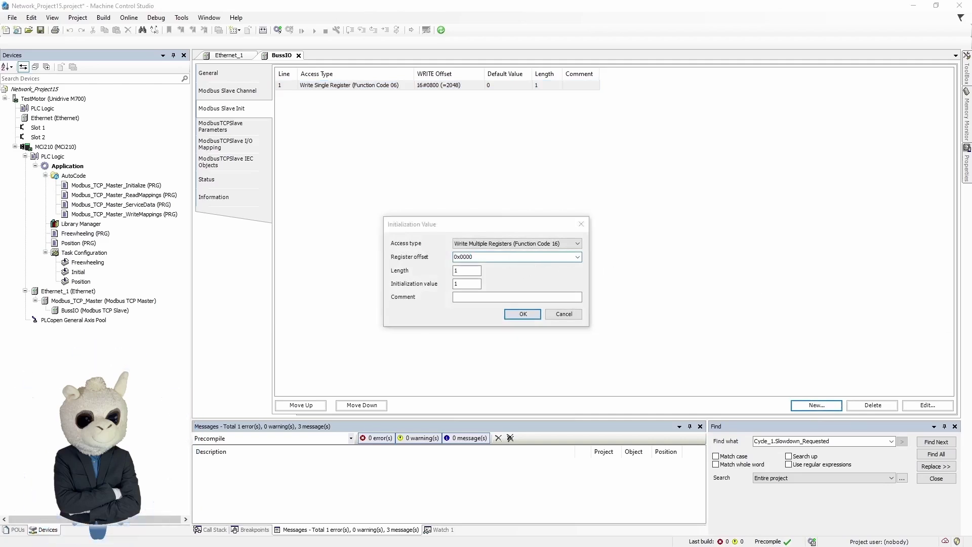
key(alt+Tab)
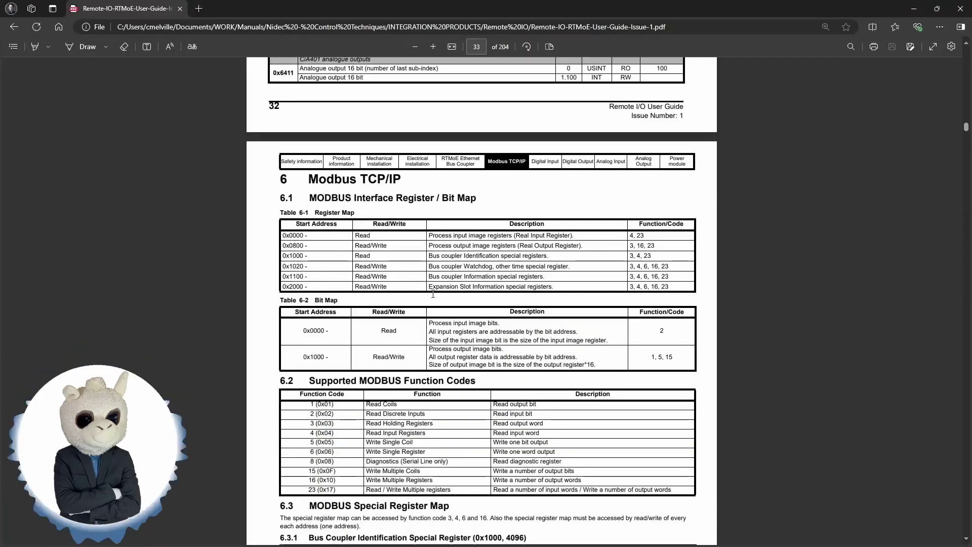
double_click(465, 267)
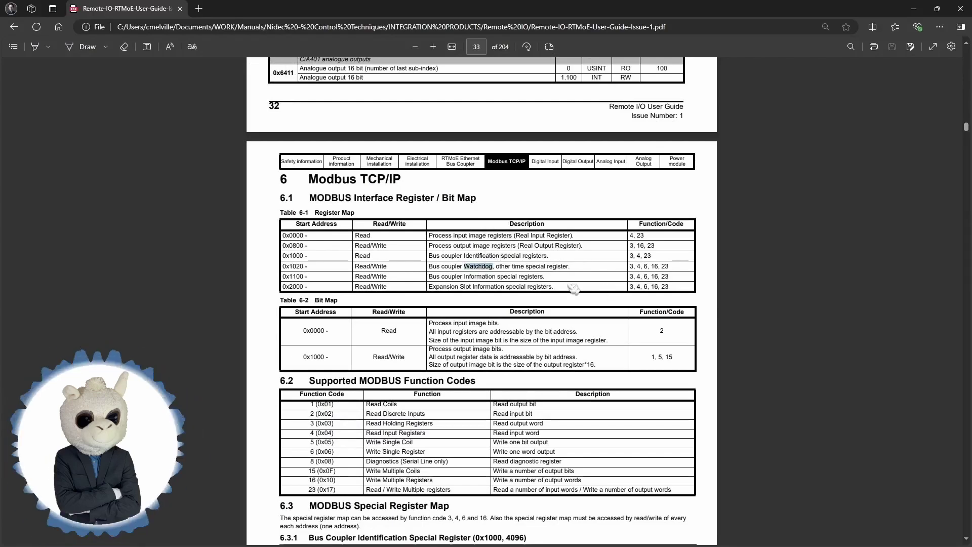
click(295, 266)
double_click(295, 266)
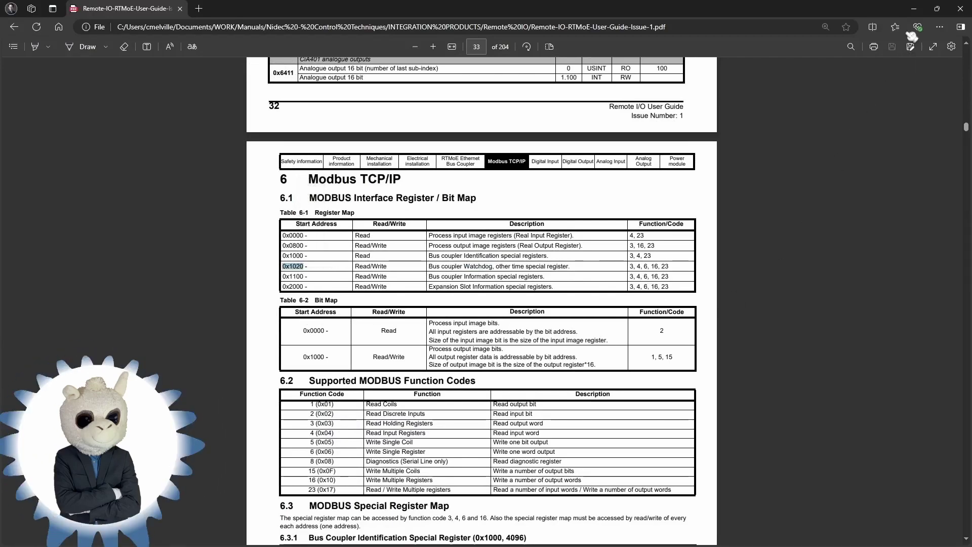
click(914, 9)
click(581, 224)
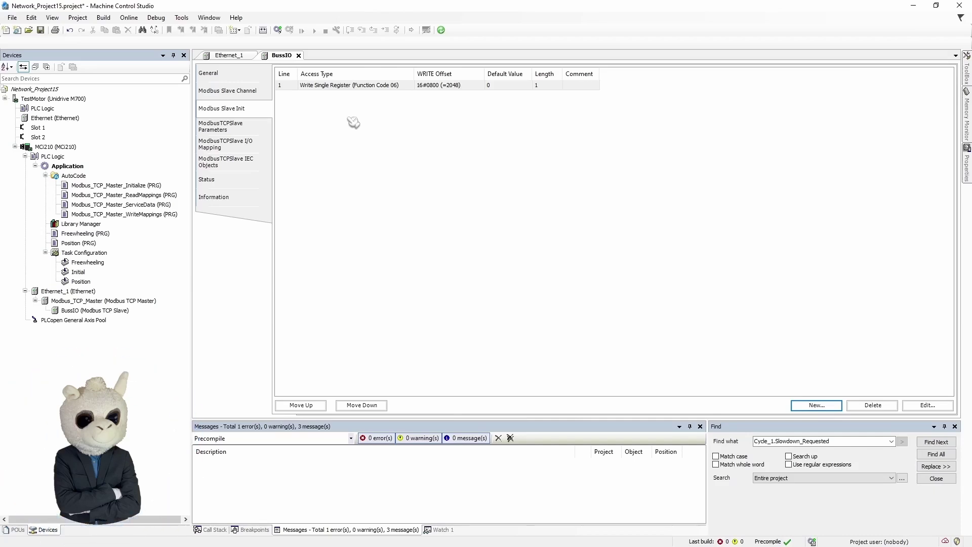
- Examine BussIO's Modbus TCP slave parameters, including the channel settings of Slice_1 and Slice_2
click(267, 130)
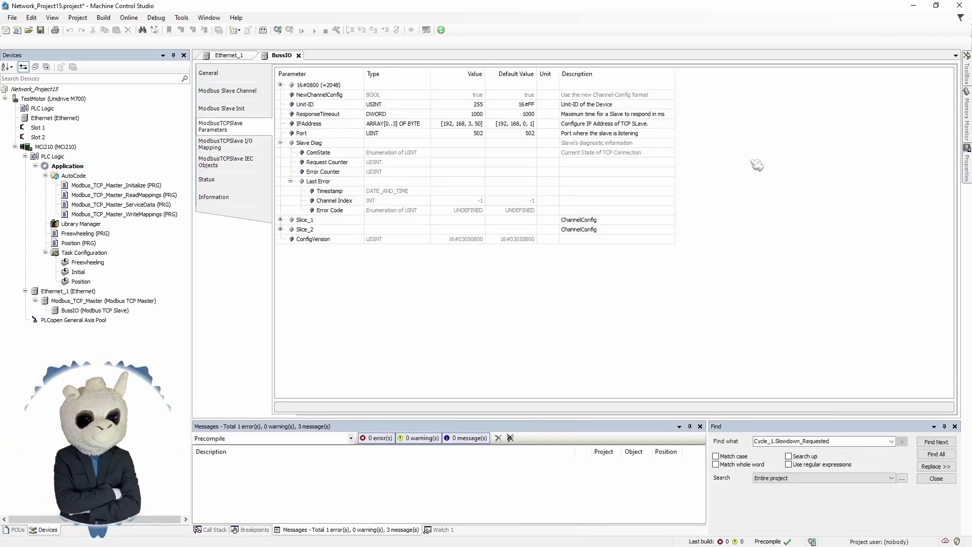
click(281, 220)
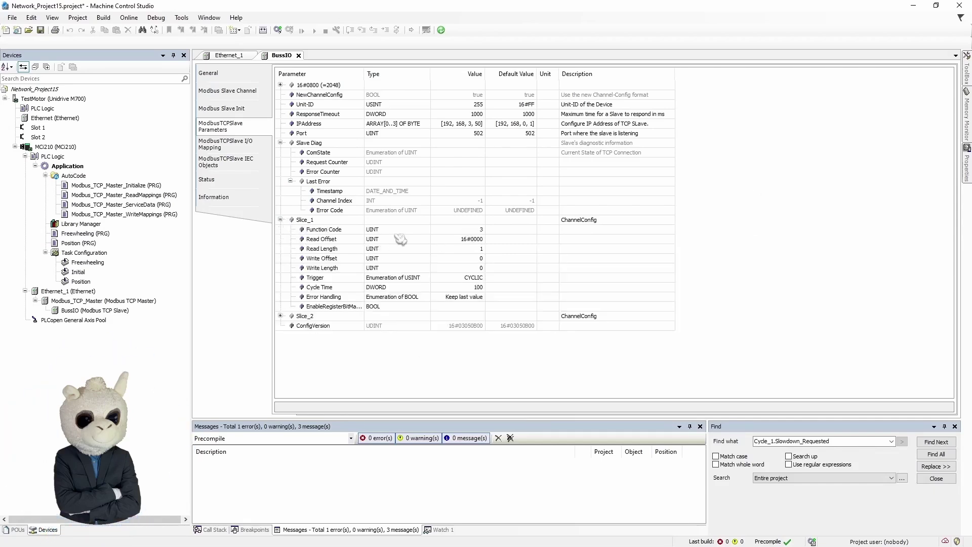
click(281, 219)
click(280, 229)
click(281, 230)
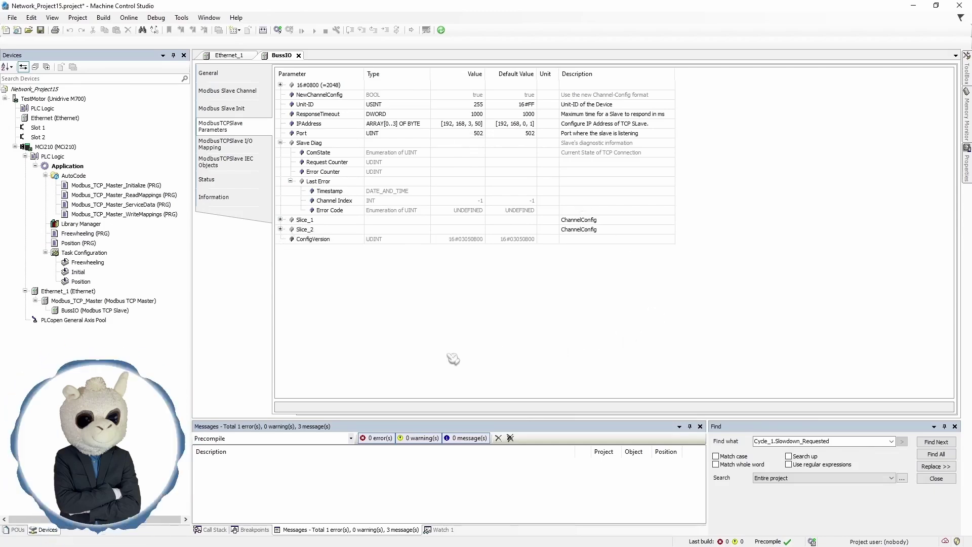
- Examine BussIO's I/O mapping of Slice_1 down to the individual bits of its word
click(261, 147)
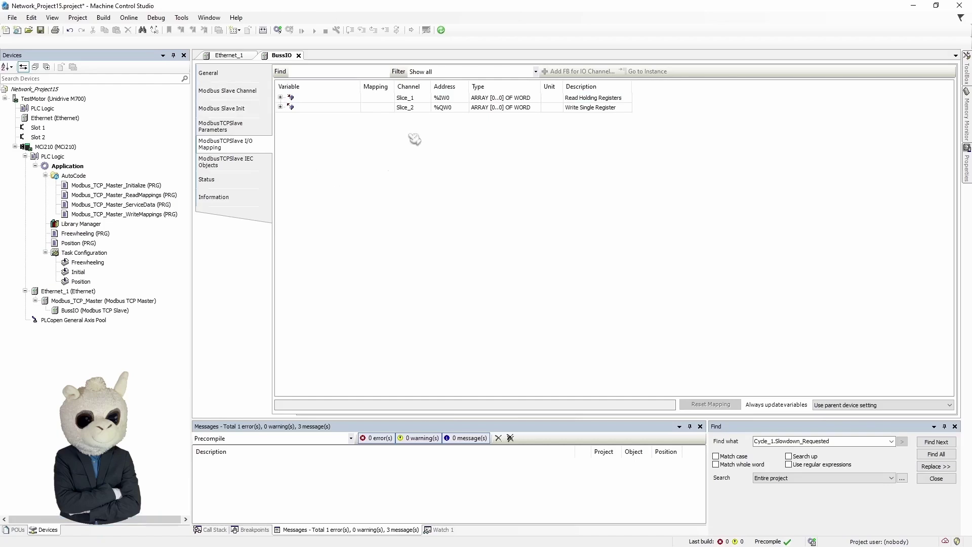
click(425, 99)
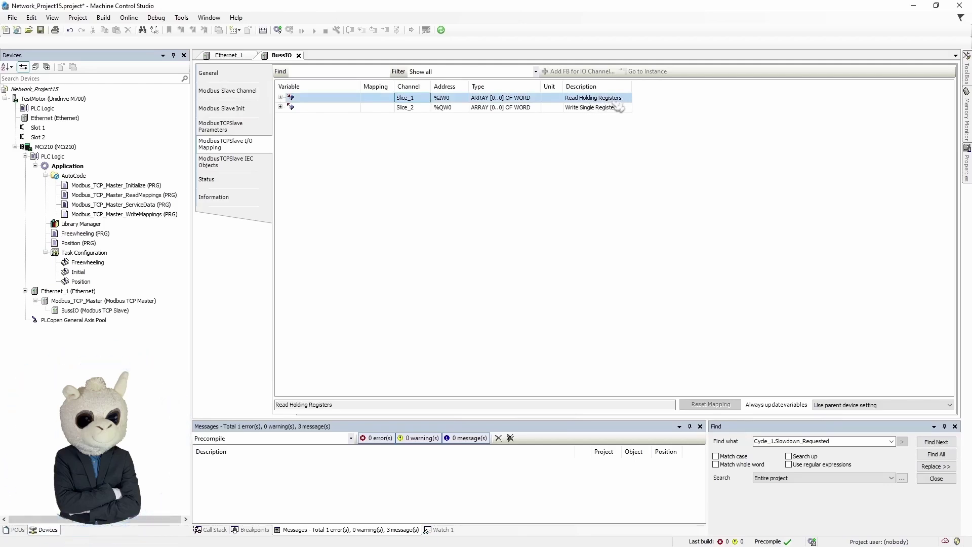
click(281, 97)
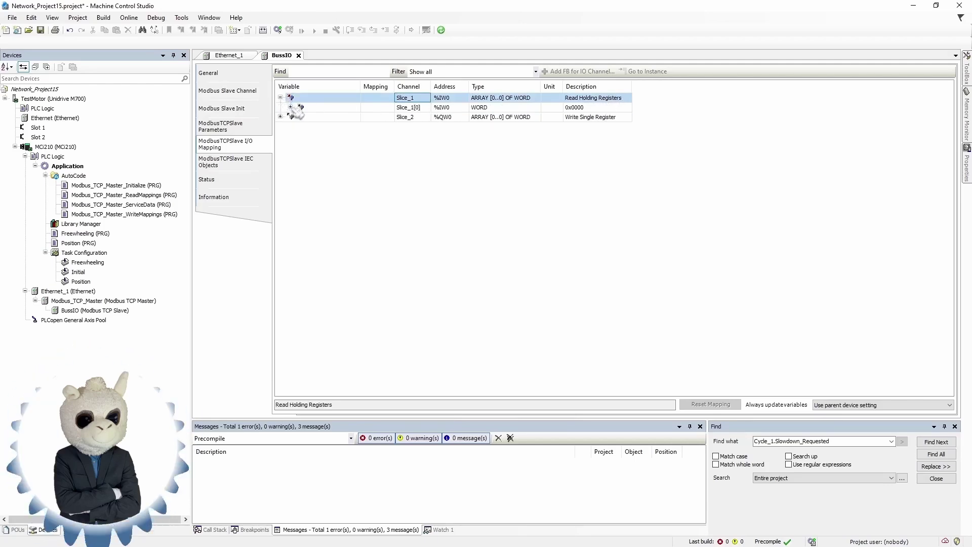
click(291, 107)
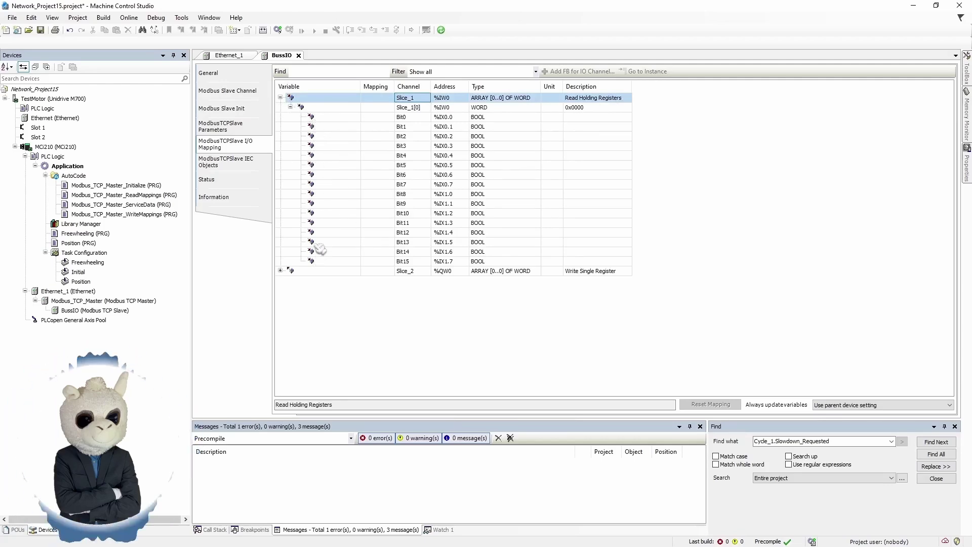
click(342, 109)
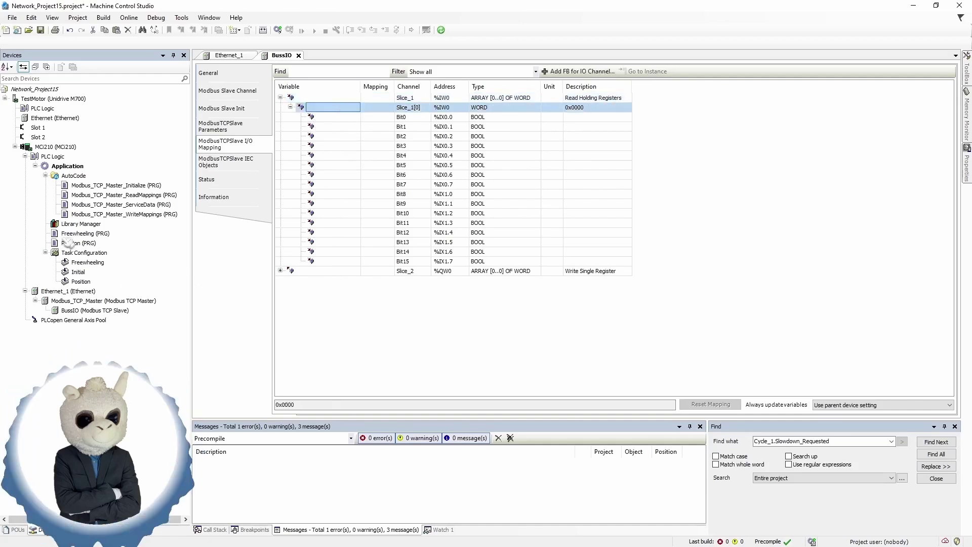
click(290, 107)
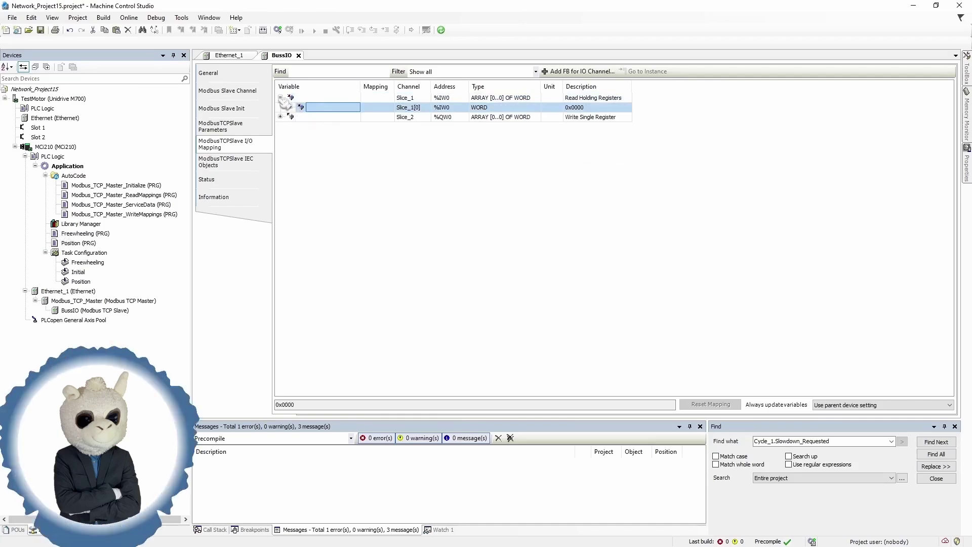
click(280, 97)
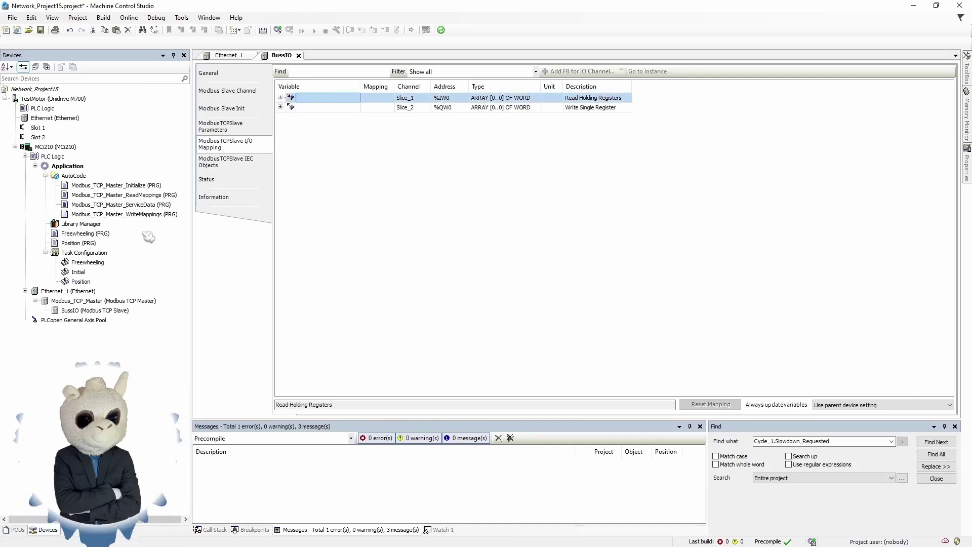
- Add a global variable list named GVL to the MCi210 Application
click(59, 168)
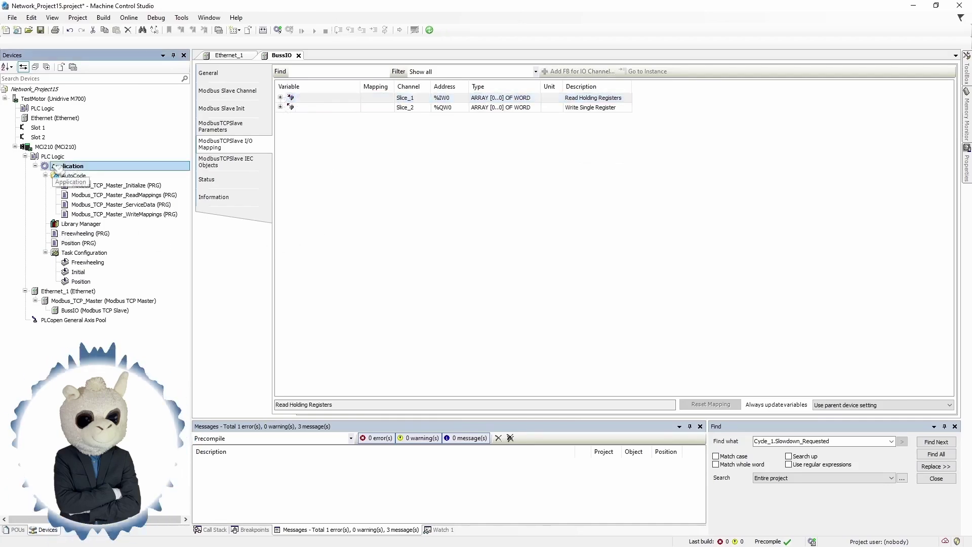
right_click(75, 171)
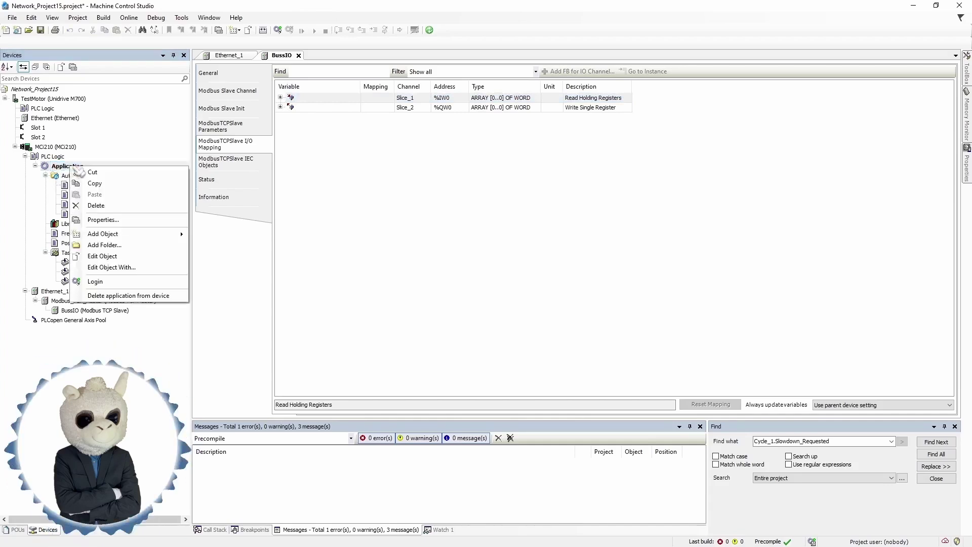
mouse_move(152, 234)
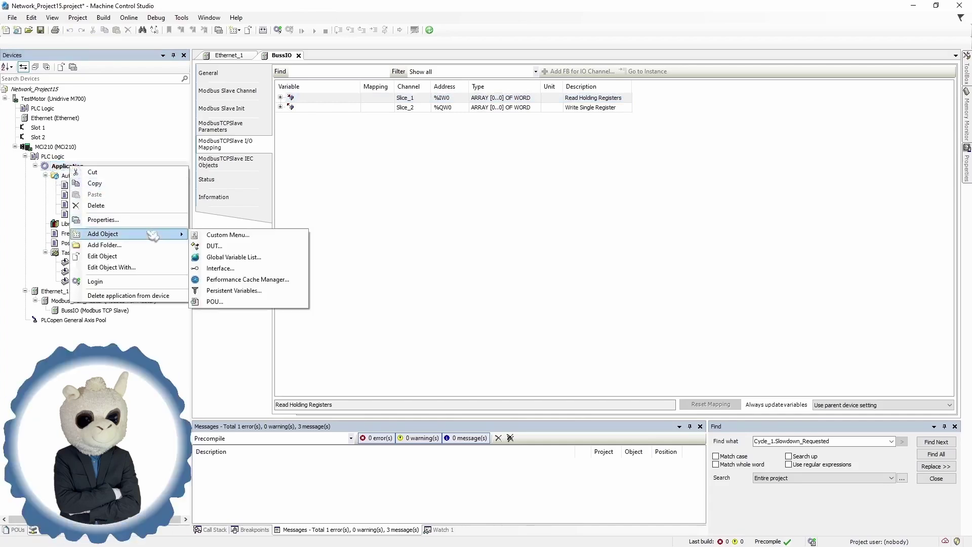
click(279, 259)
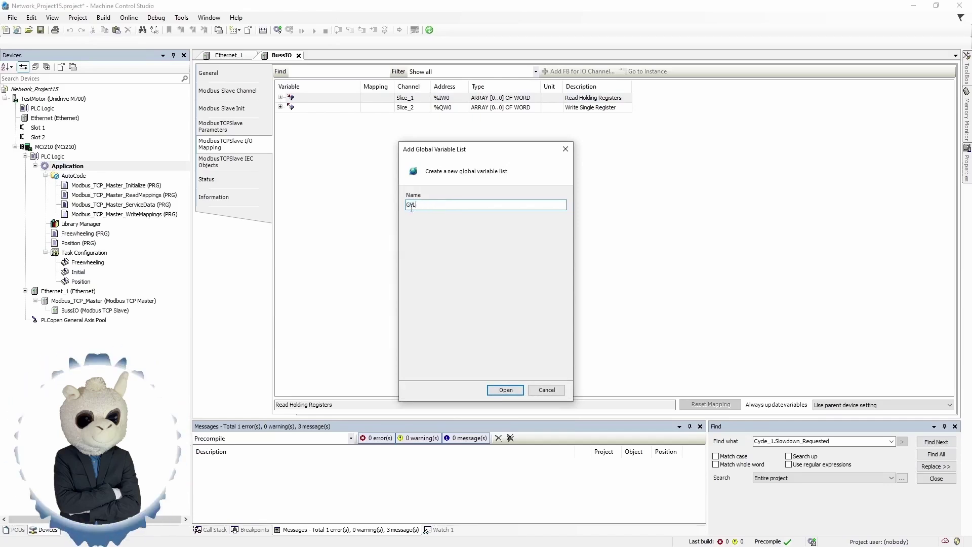
click(506, 390)
drag(63, 228, 81, 230)
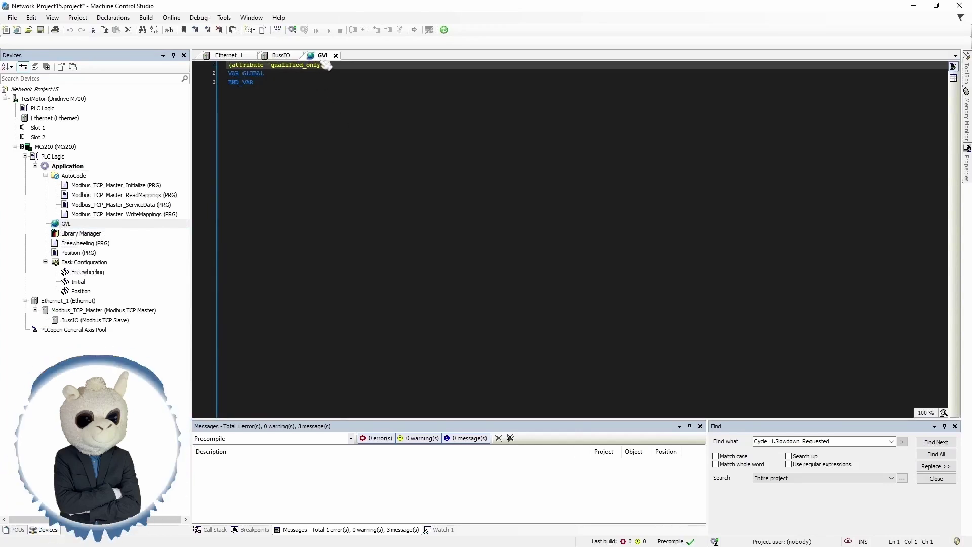
- Make room inside the VAR_GLOBAL block of GVL and declare the variable Inputs : UINT;
click(279, 75)
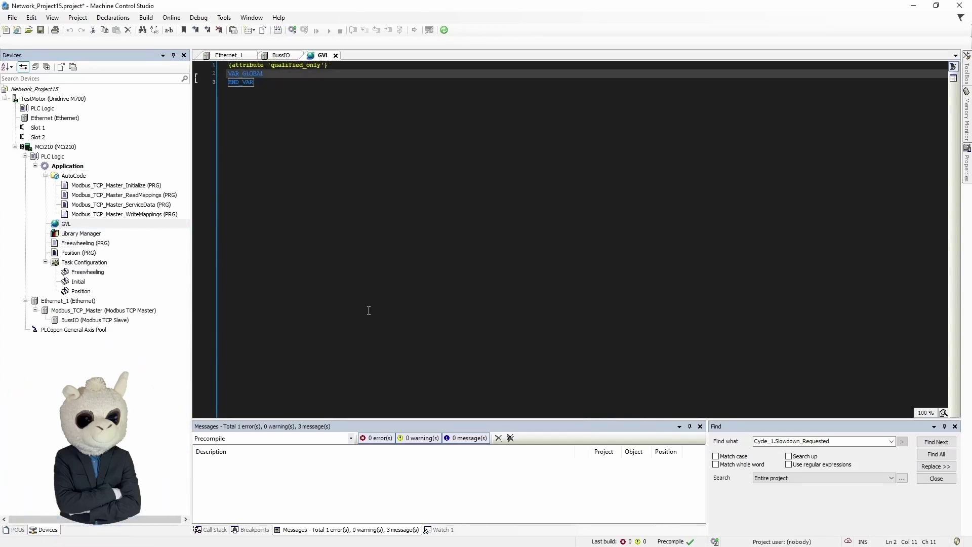
key(Return)
key(Return)
key(Return)
key(Return)
key(Return)
key(Return)
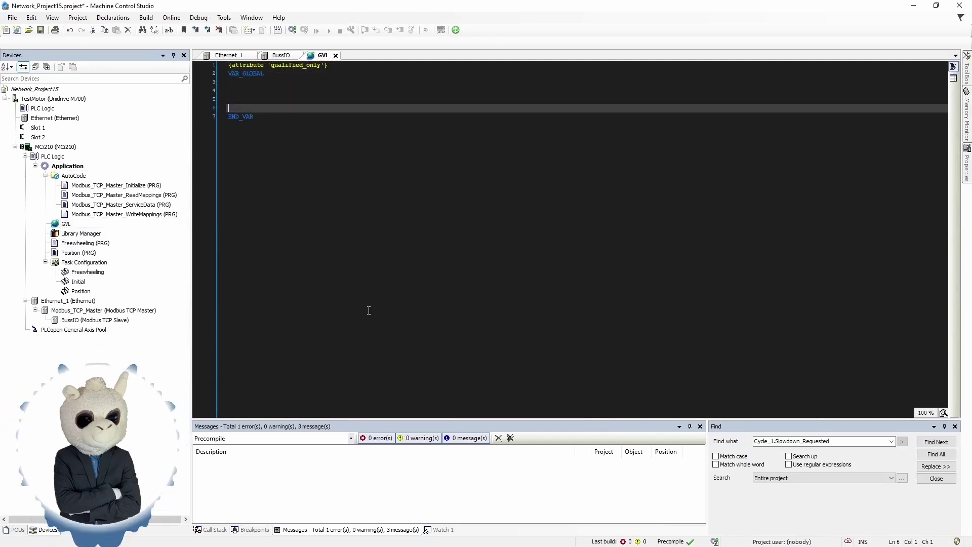
click(257, 90)
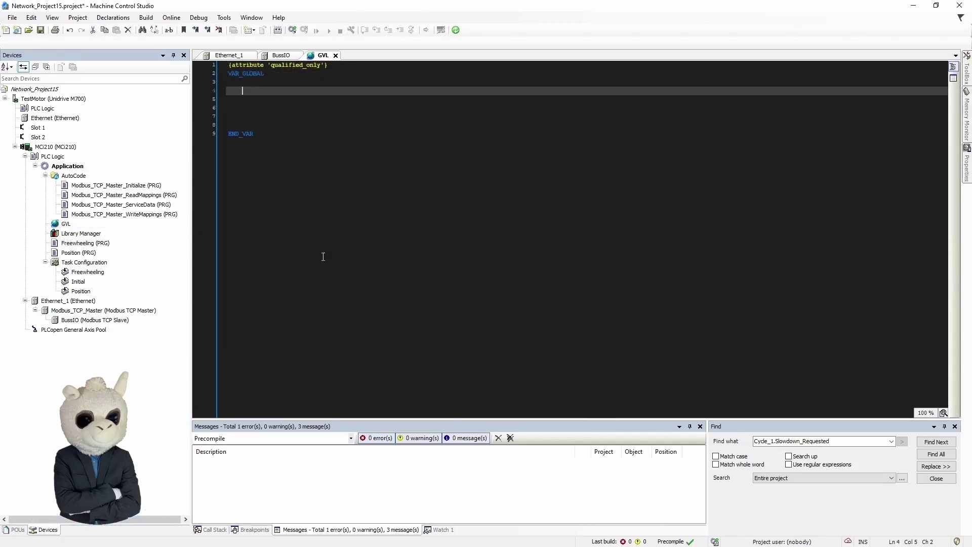
text(Inputs : UINT;)
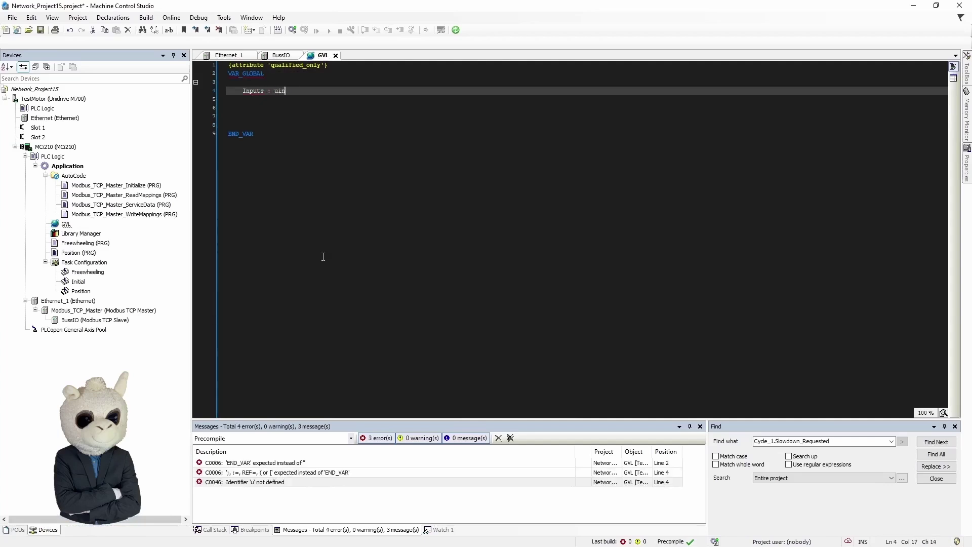
- Declare Outputs : UINT; below Inputs, remove the surplus blank lines and align the two declarations' colons
key(Return)
text(Outputs : UINT;)
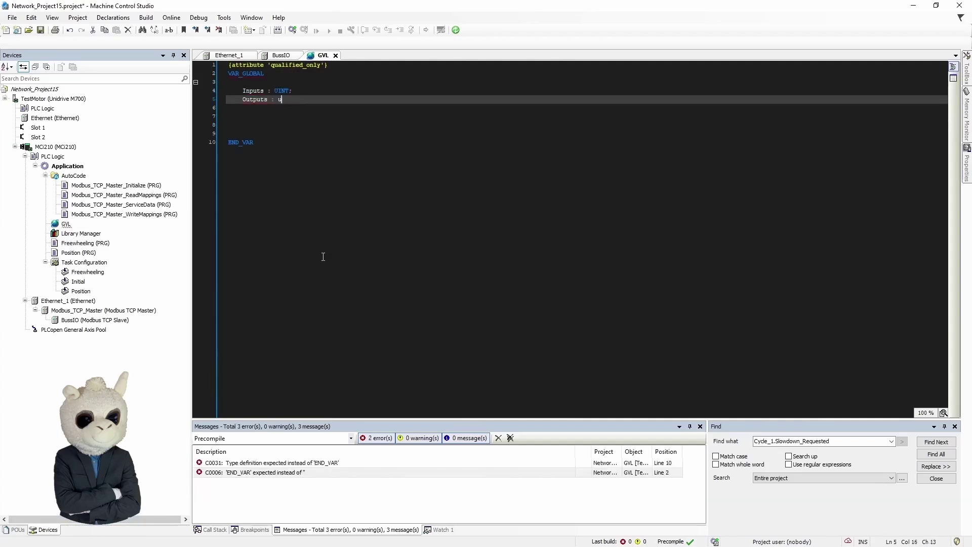
key(Return)
key(Delete)
key(Delete)
key(Delete)
click(270, 90)
click(291, 112)
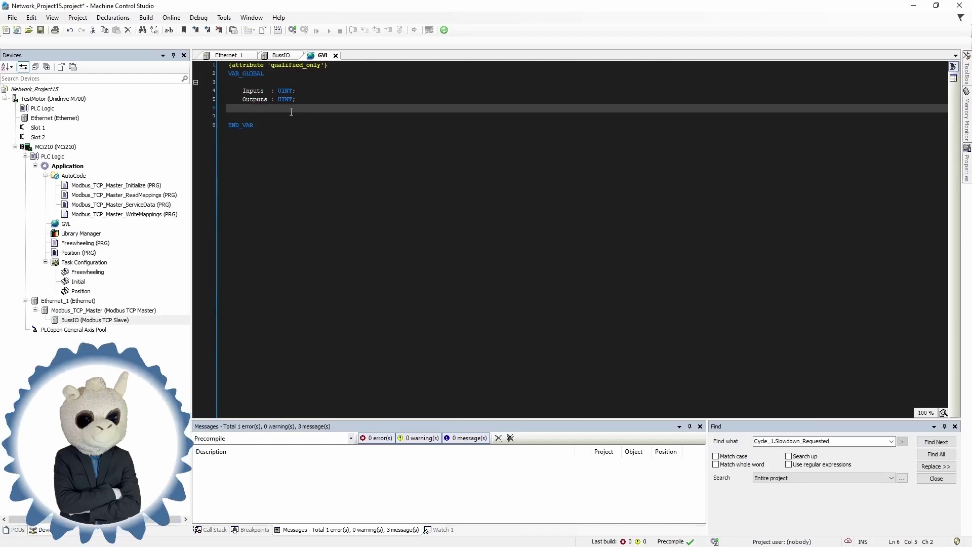
- Return to BussIO's I/O mapping and expand Slice_1 and its word Slice_1[0] down to the bits
double_click(108, 324)
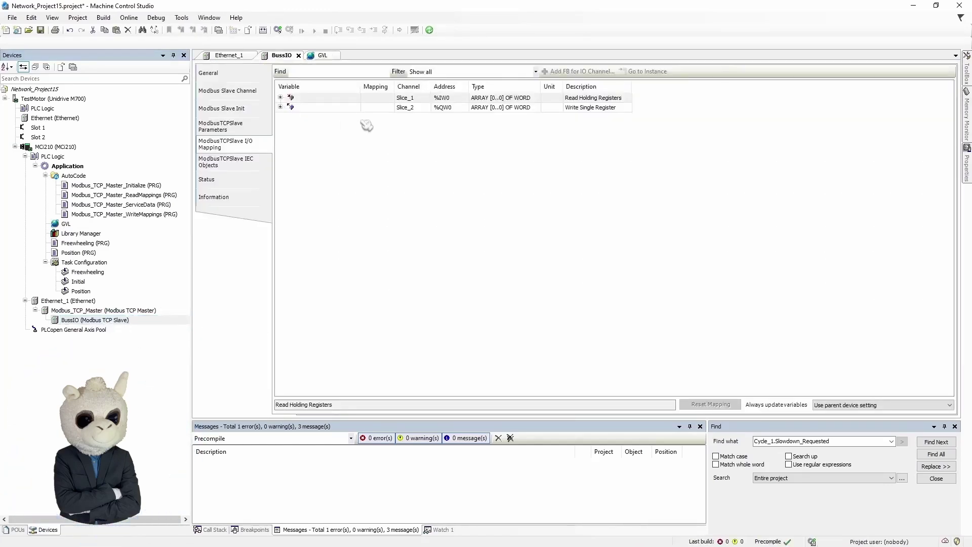
click(280, 97)
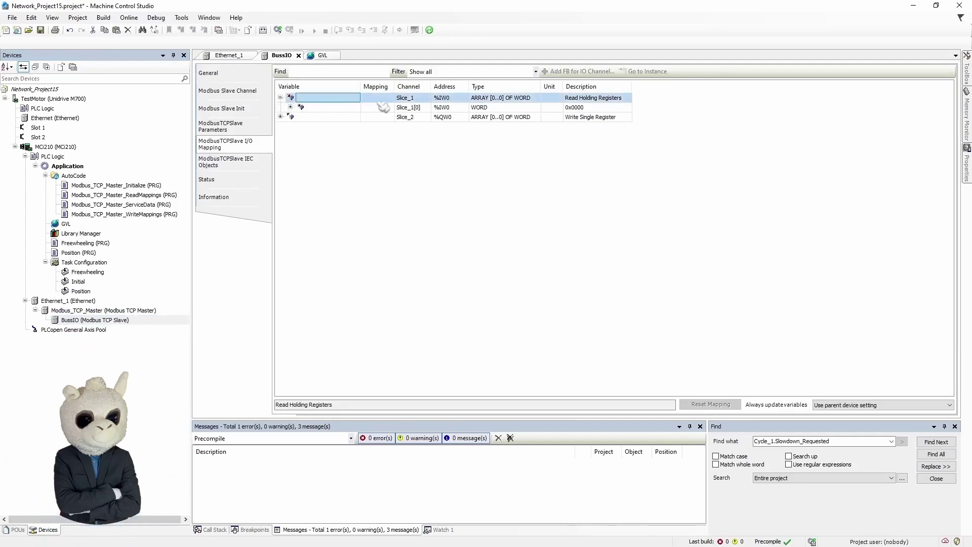
click(290, 108)
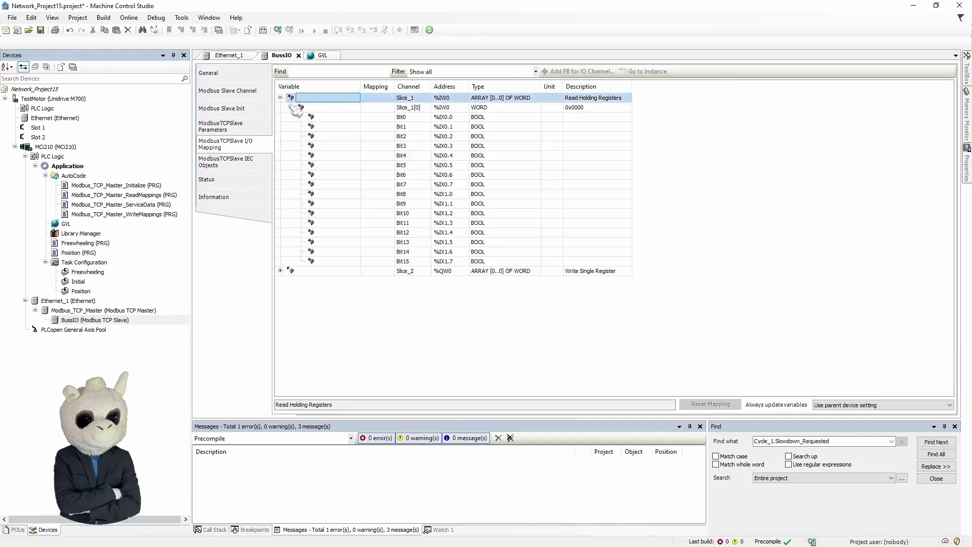
click(349, 108)
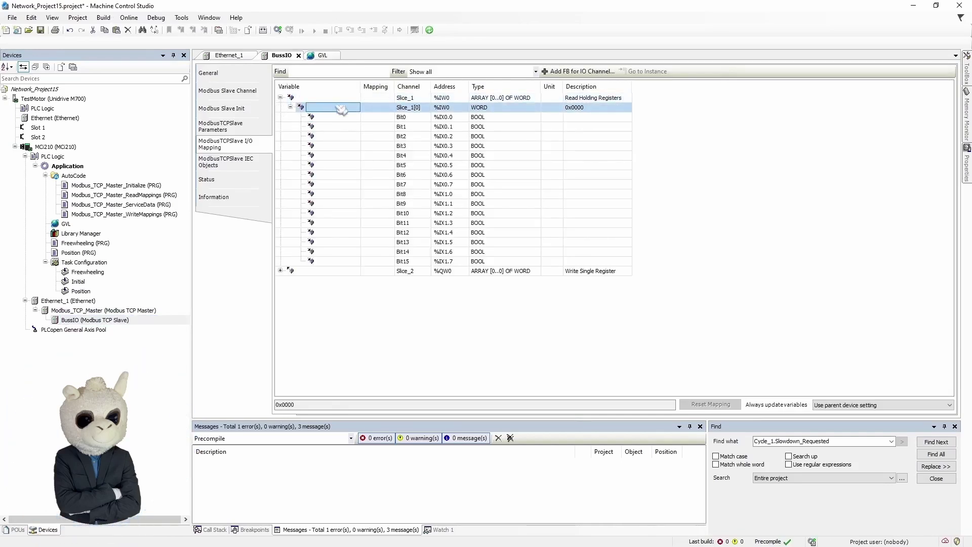
click(348, 98)
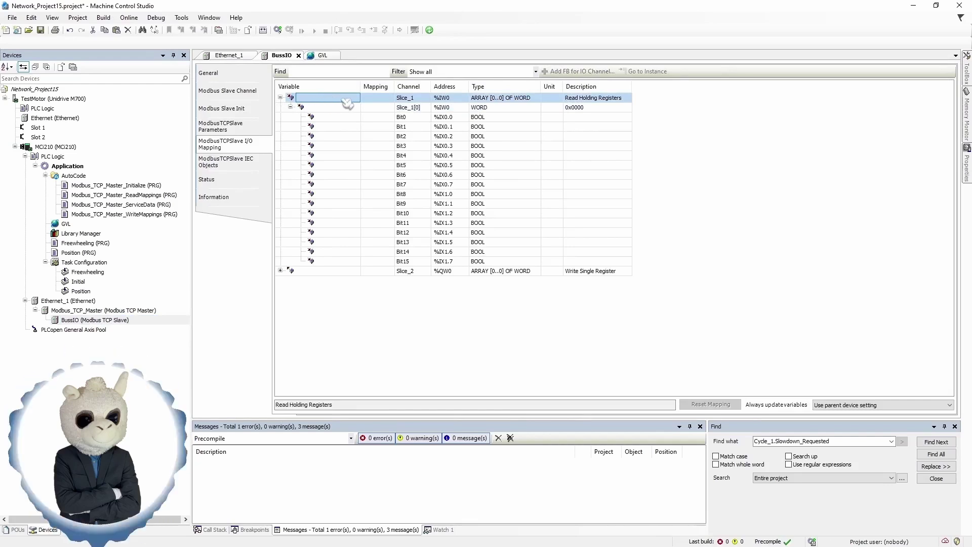
click(344, 99)
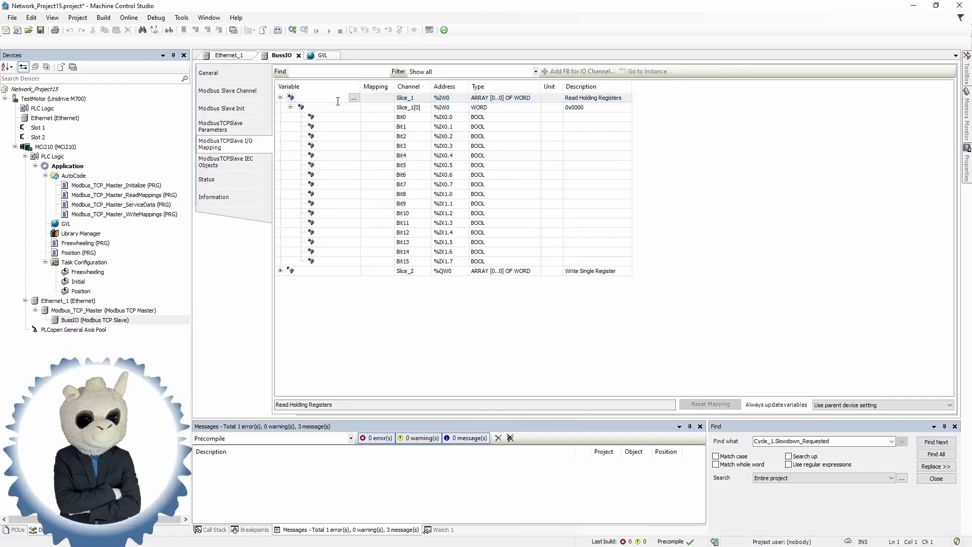
- Map the word Slice_1[0] to the global variable Application.GVL.Inputs
click(342, 109)
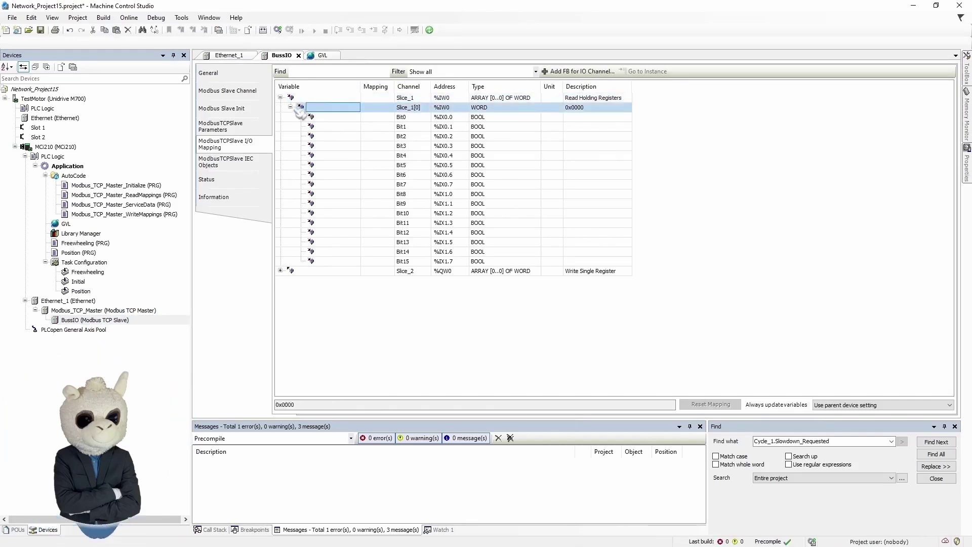
click(346, 107)
click(355, 108)
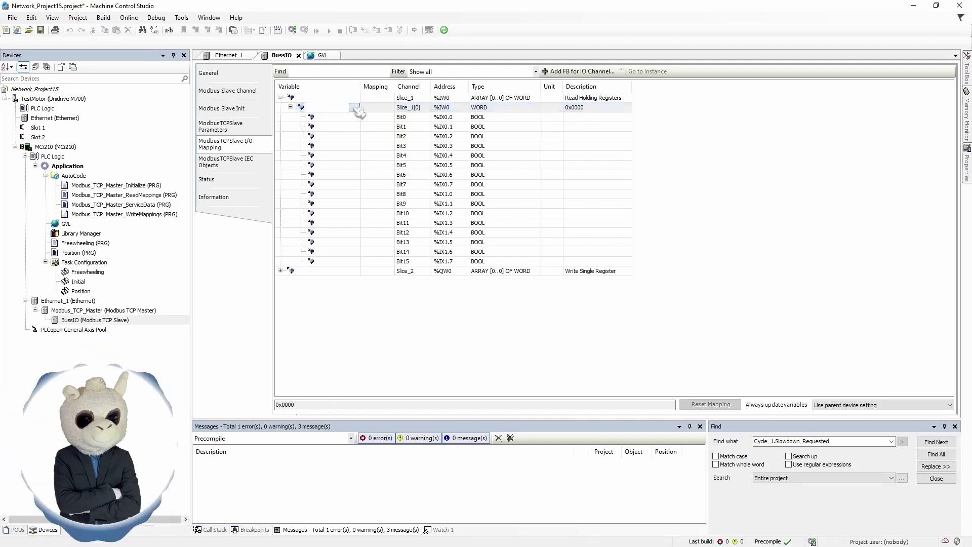
drag(367, 110, 451, 112)
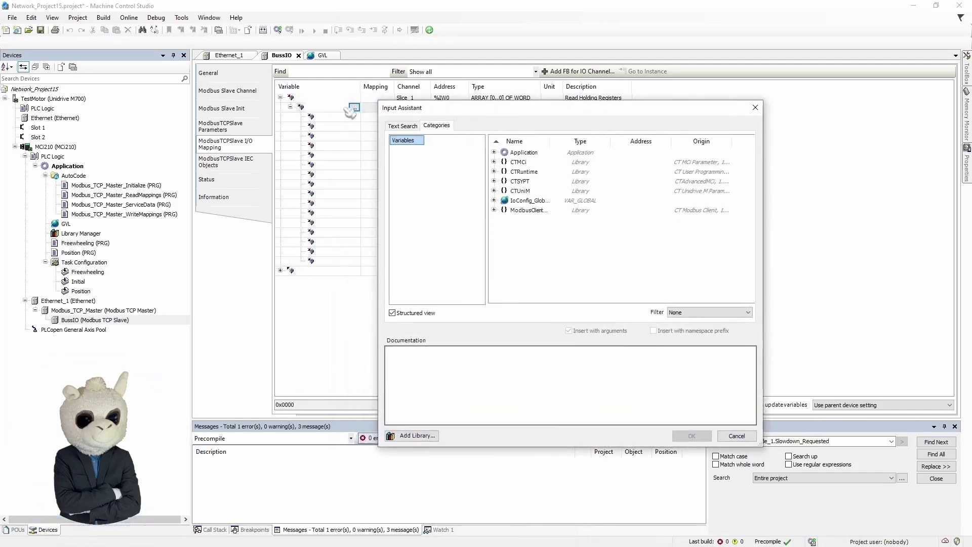
drag(515, 116, 486, 112)
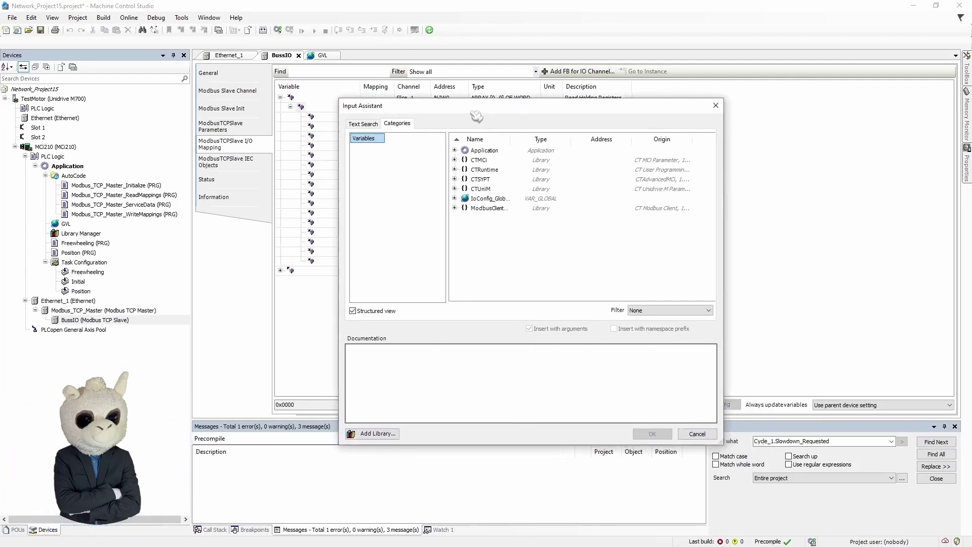
click(466, 149)
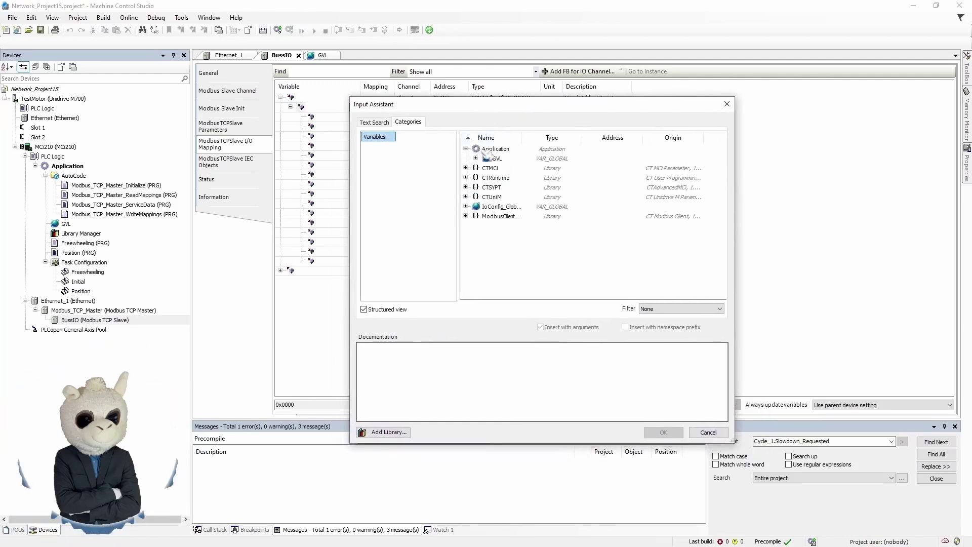
click(477, 158)
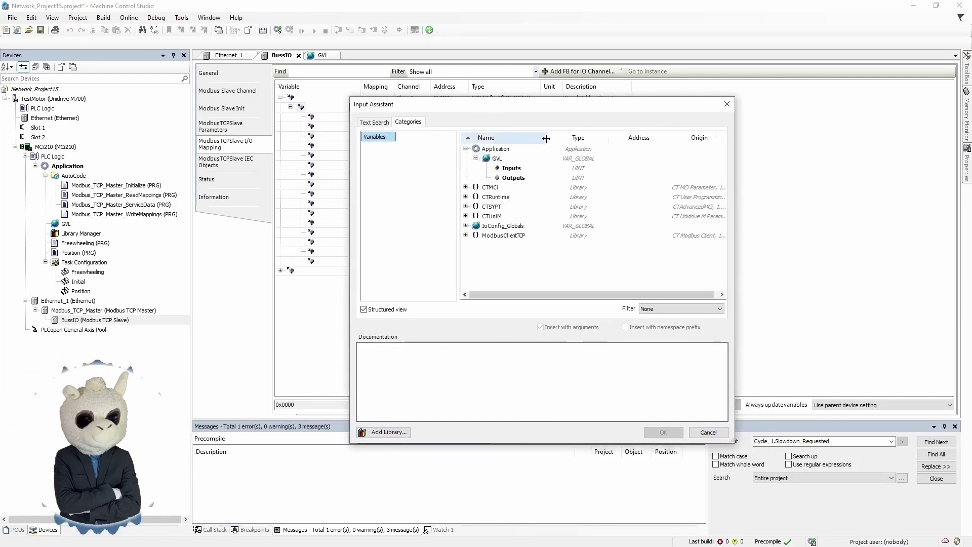
click(497, 159)
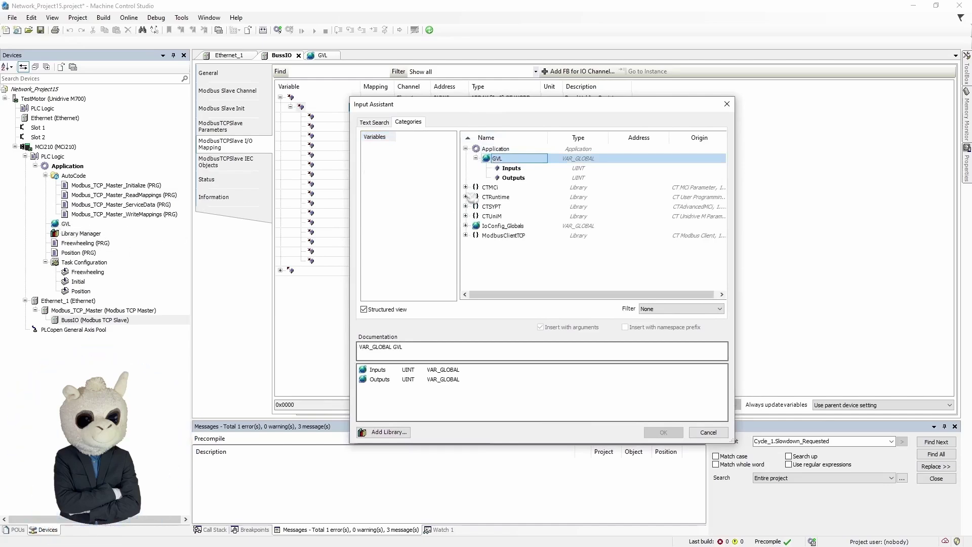
click(524, 171)
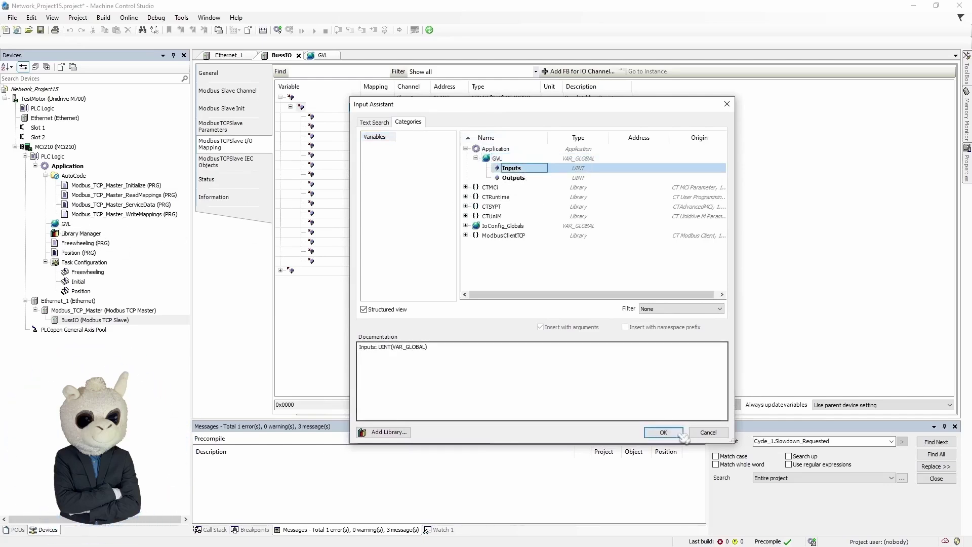
click(664, 431)
click(338, 155)
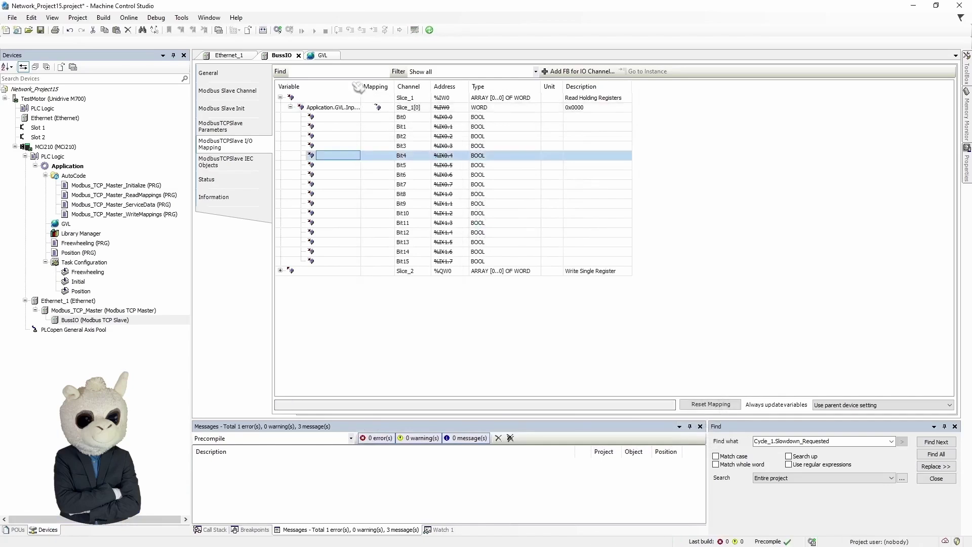
- Widen the mapping table's Variable column to fit the full name and collapse the bits of Slice_1[0]
drag(358, 85, 404, 86)
click(387, 108)
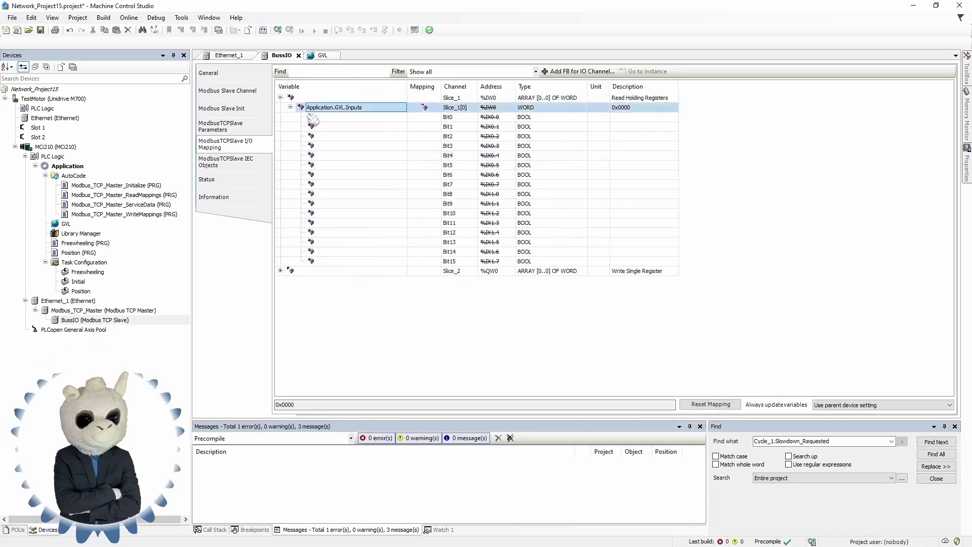
click(290, 107)
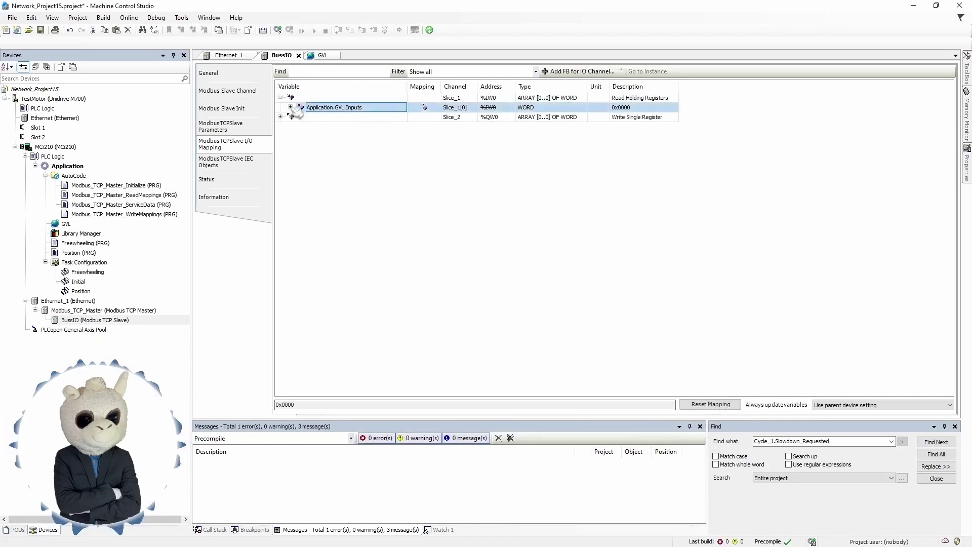
click(349, 108)
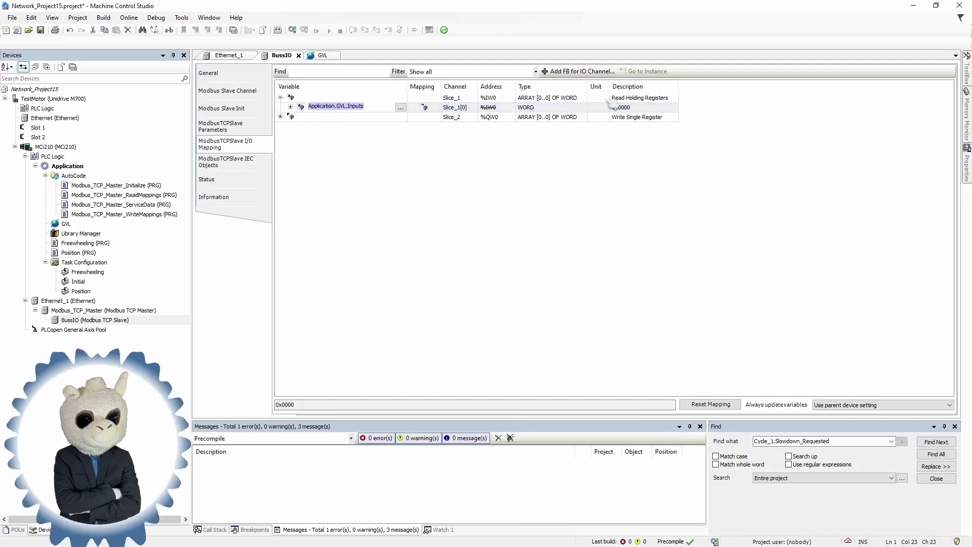
- Expand Slice_2 and map its word Slice_2[0] to the global variable Application.GVL.Outputs
click(280, 116)
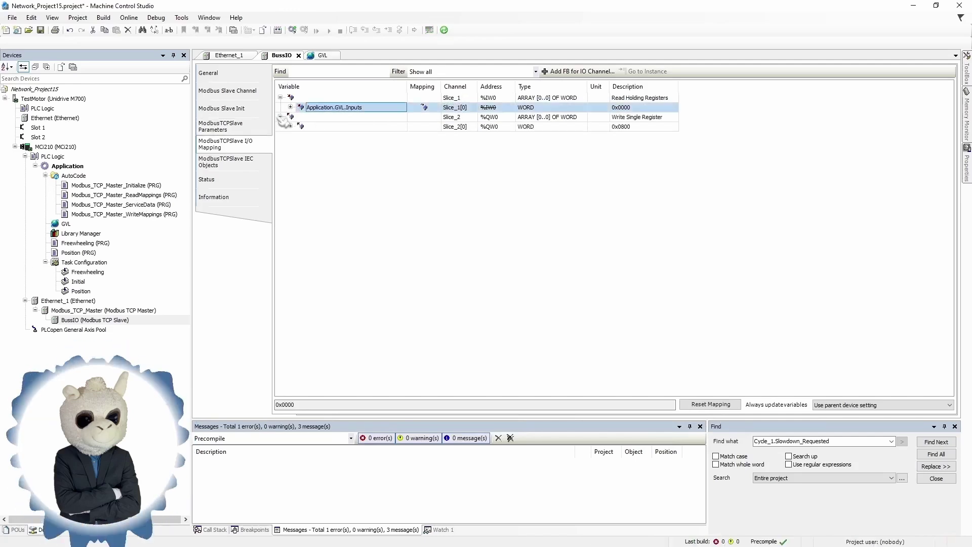
double_click(375, 127)
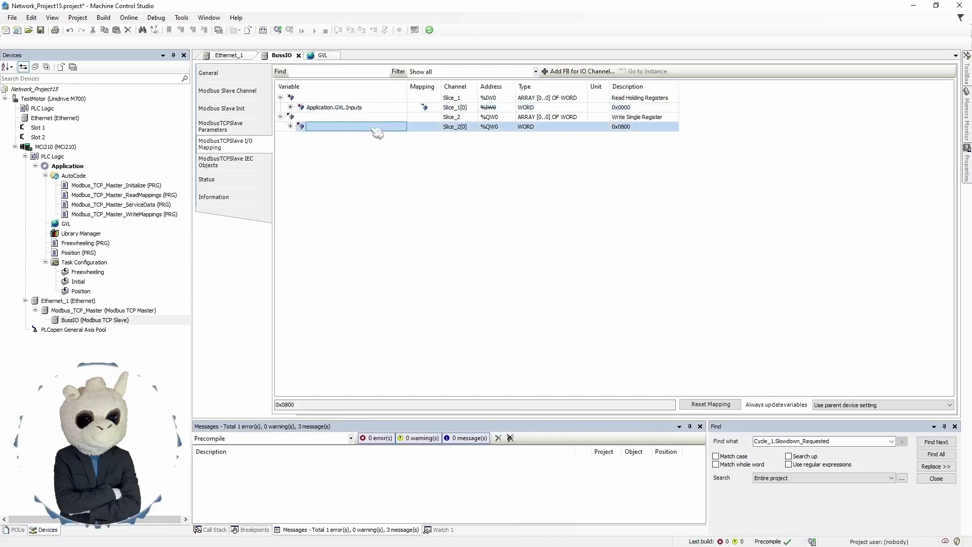
click(400, 127)
click(458, 180)
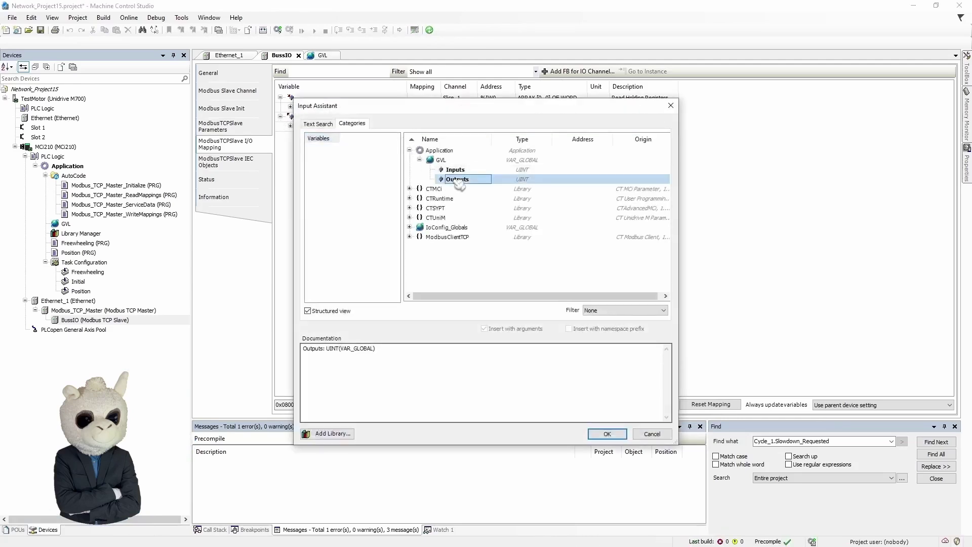
click(611, 435)
key(Return)
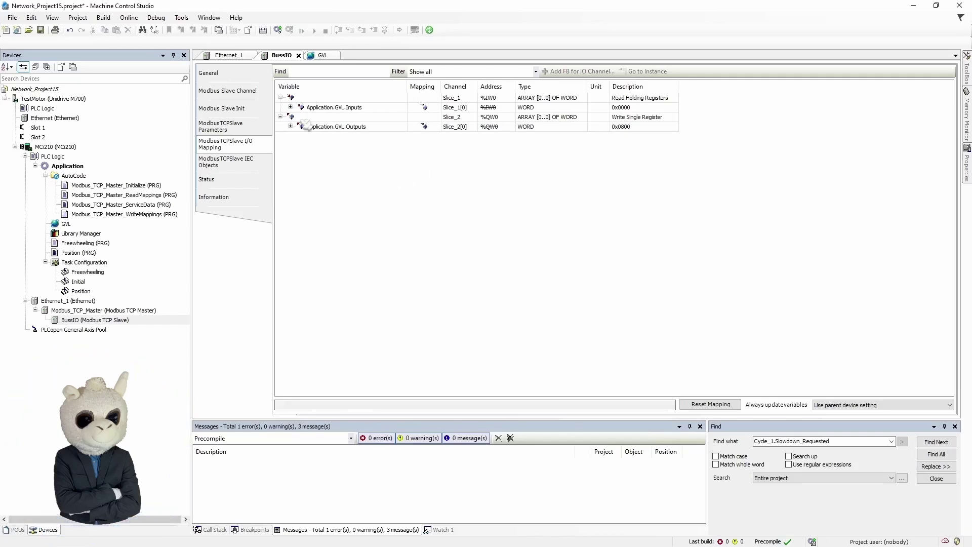
- Log in to the MCi210 and download the latest code, replacing the application running on the PLC
click(278, 30)
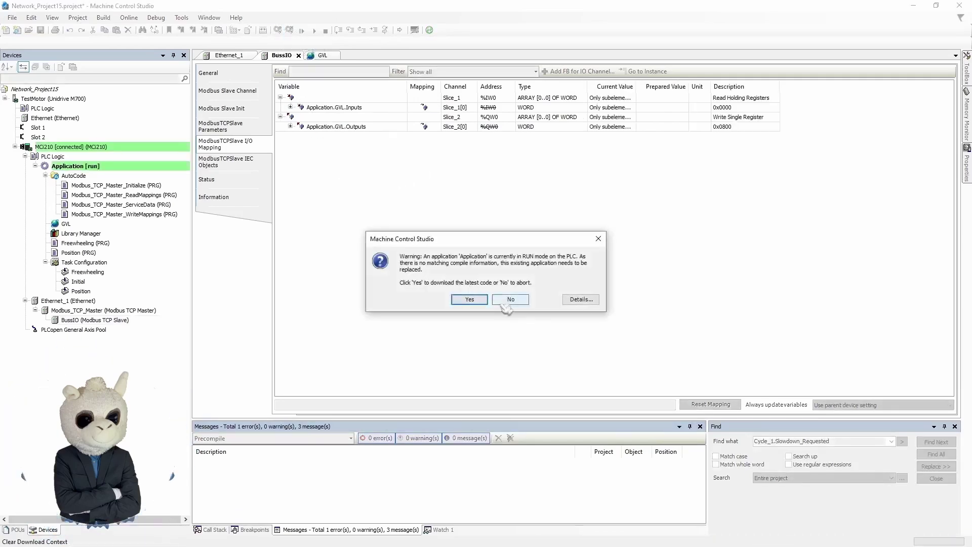
click(480, 299)
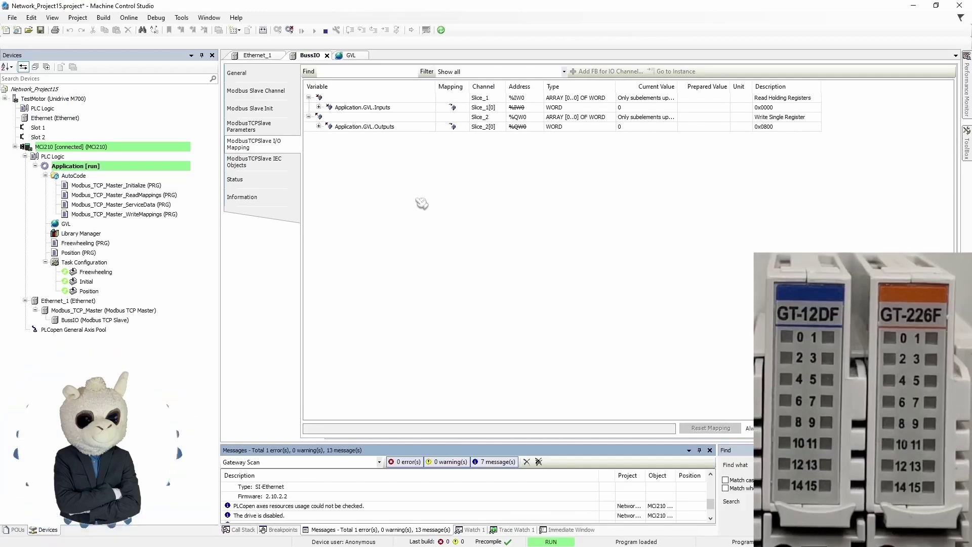
click(412, 178)
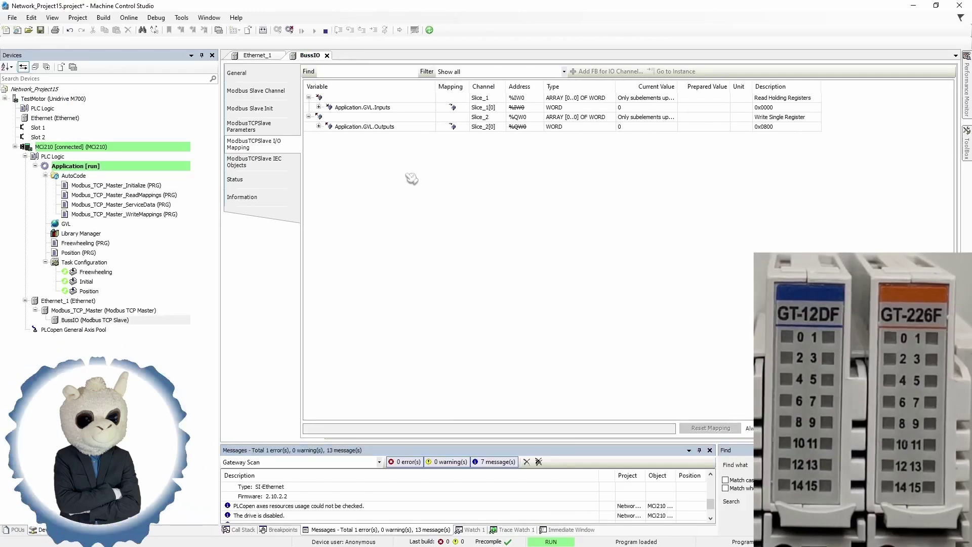
- Monitor Inputs in the online view of GVL and write the value 1 to Outputs
double_click(63, 224)
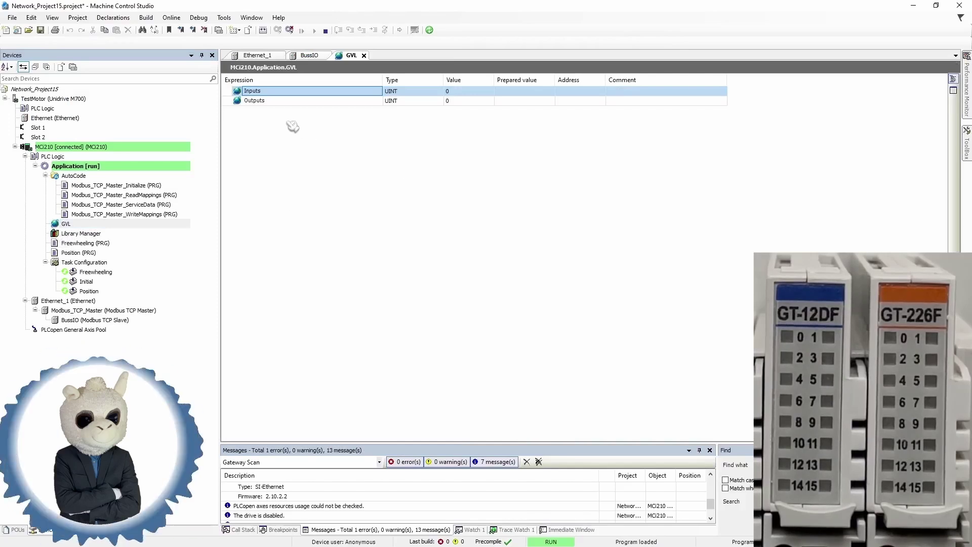
click(480, 93)
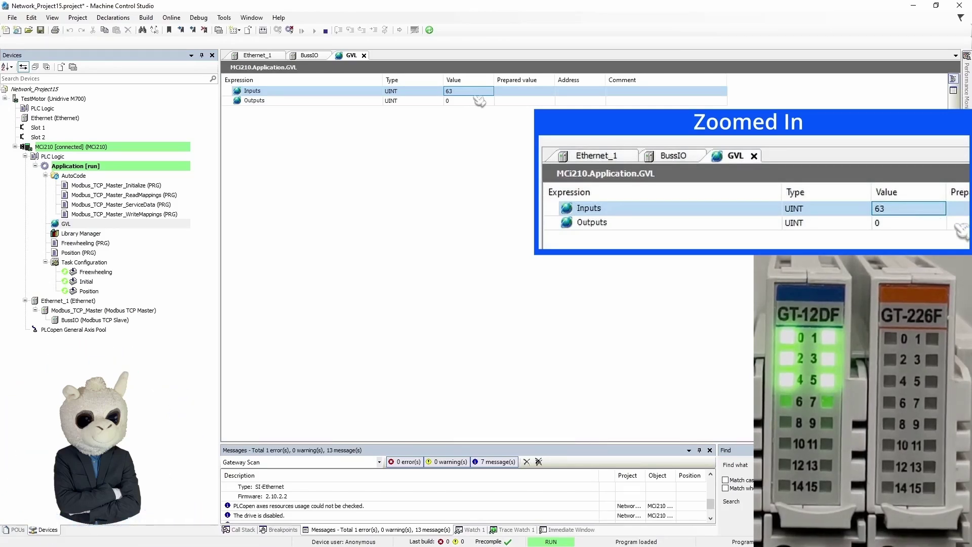
click(511, 104)
click(510, 103)
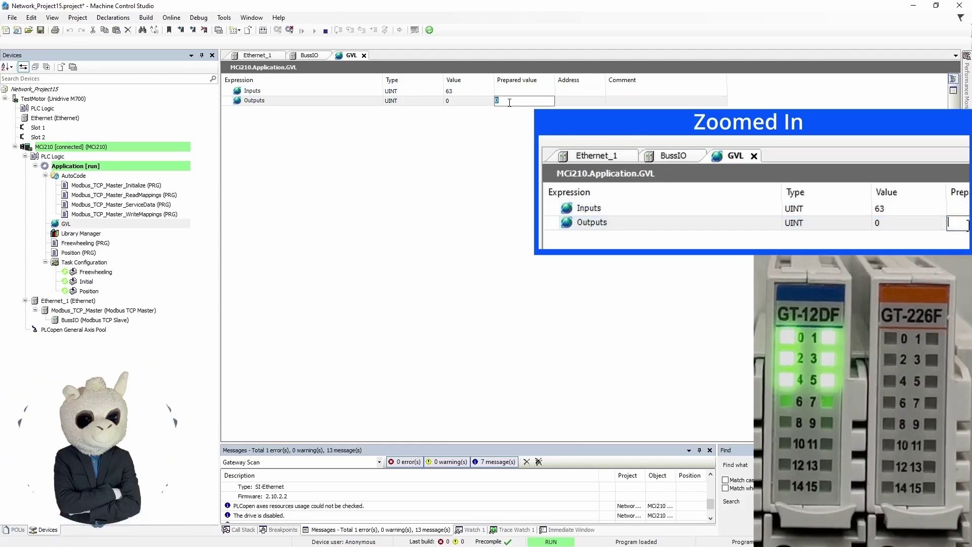
text(1)
key(Return)
key(ctrl+F7)
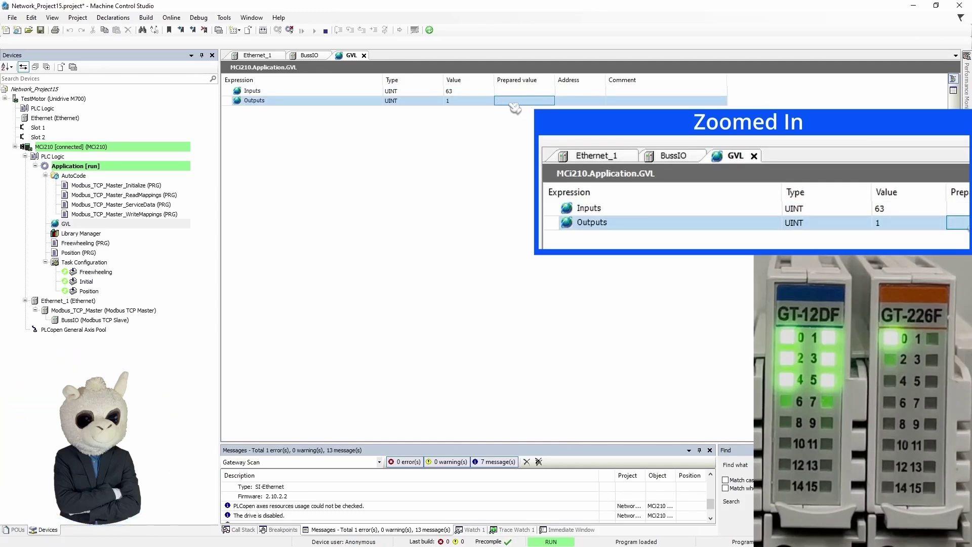
- Write the value 2 to Outputs in the online GVL and compare the Inputs and Outputs rows
click(510, 102)
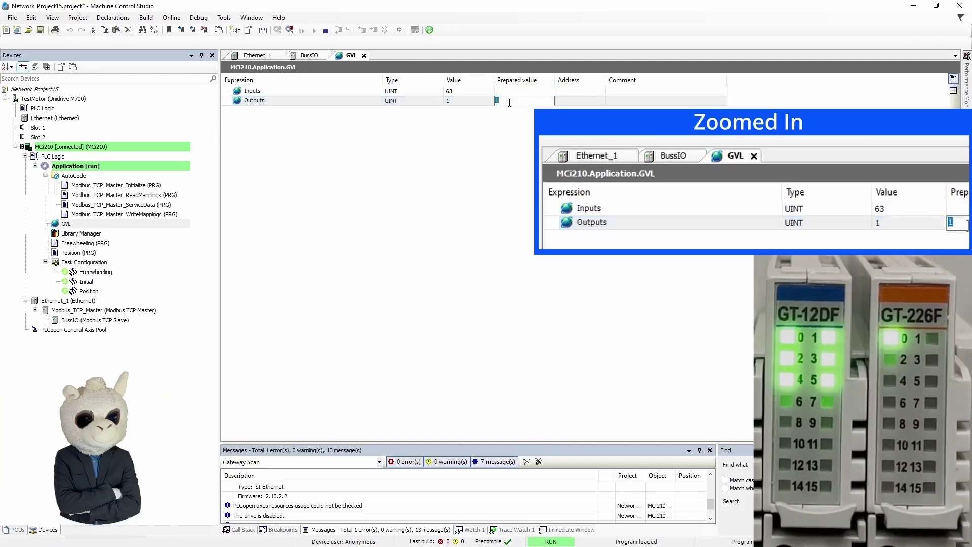
text(2)
key(Return)
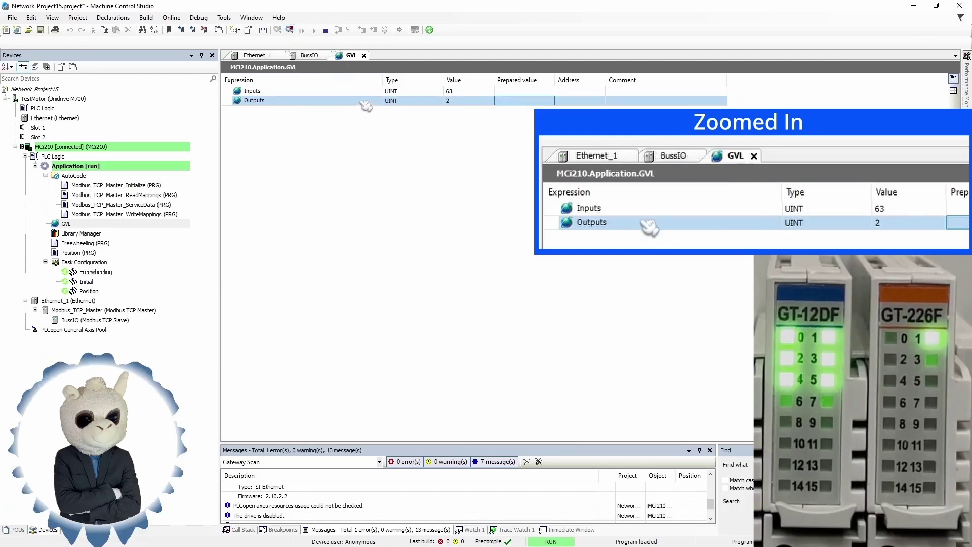
click(271, 92)
click(285, 103)
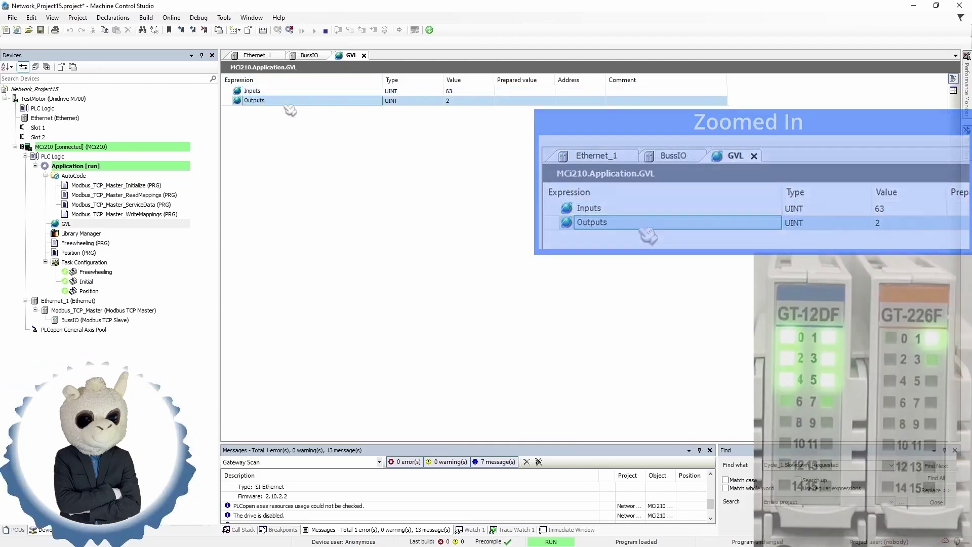
- Log out and replace GVL's UINT declarations with BOOL variables run, reset, HomeSystem under //inputs and Running, Cutting, Homming under //outputs
click(291, 29)
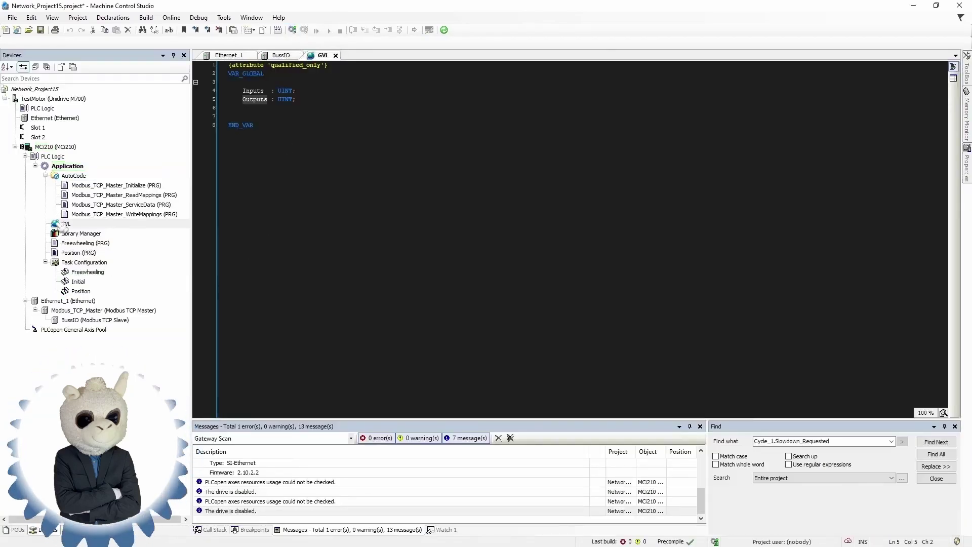
click(316, 102)
drag(316, 102, 228, 91)
key(Delete)
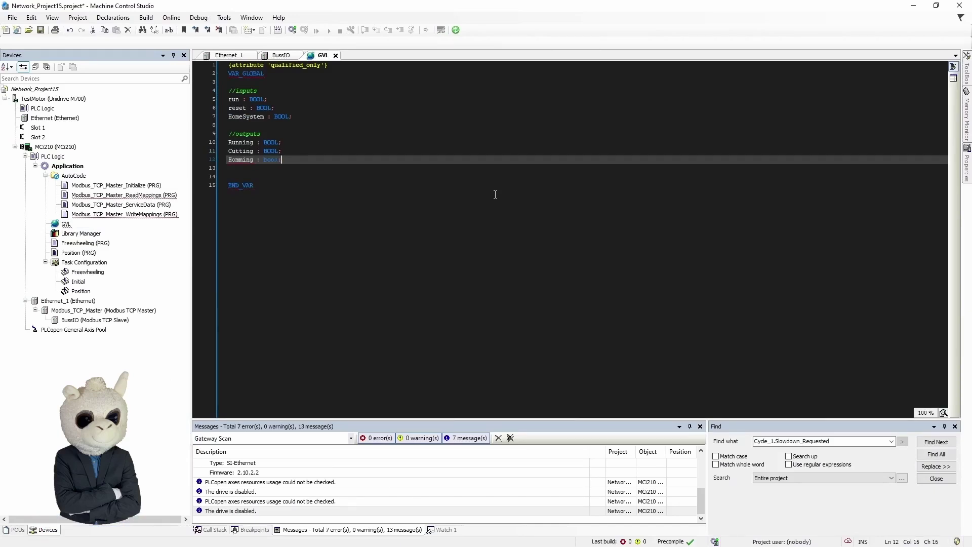
key(Return)
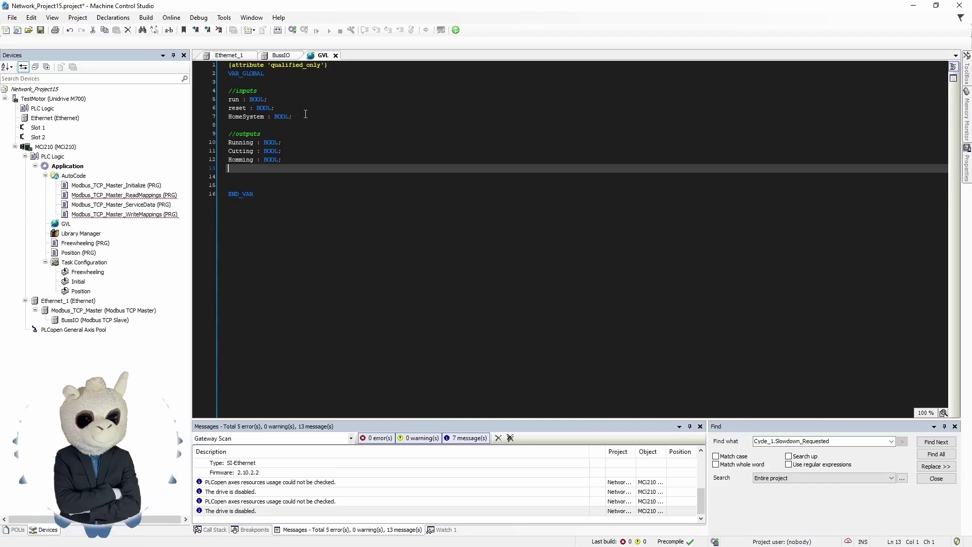
- In the BussIO I/O mapping, remove the Application.GVL.Inputs and Application.GVL.Outputs assignments from the Slice_1[0] and Slice_2[0] words
click(126, 319)
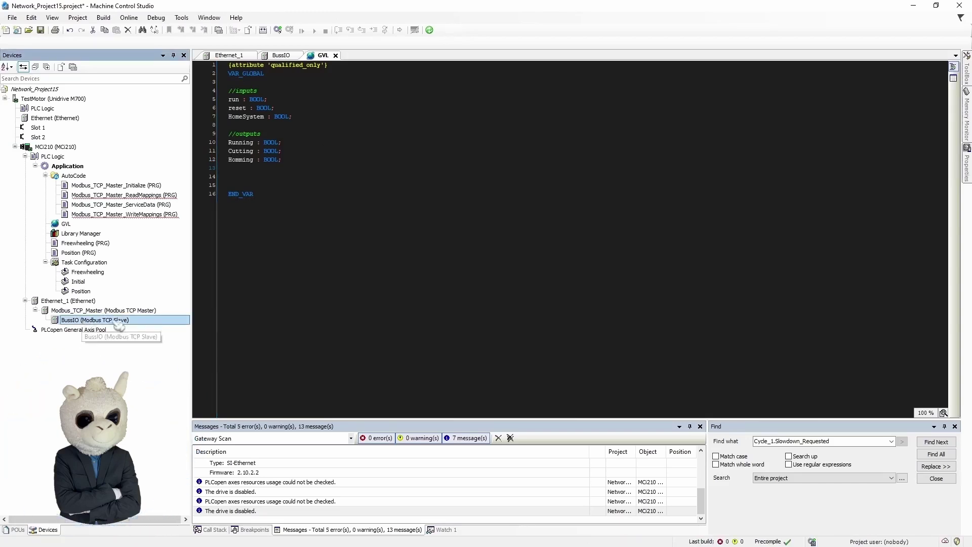
double_click(129, 322)
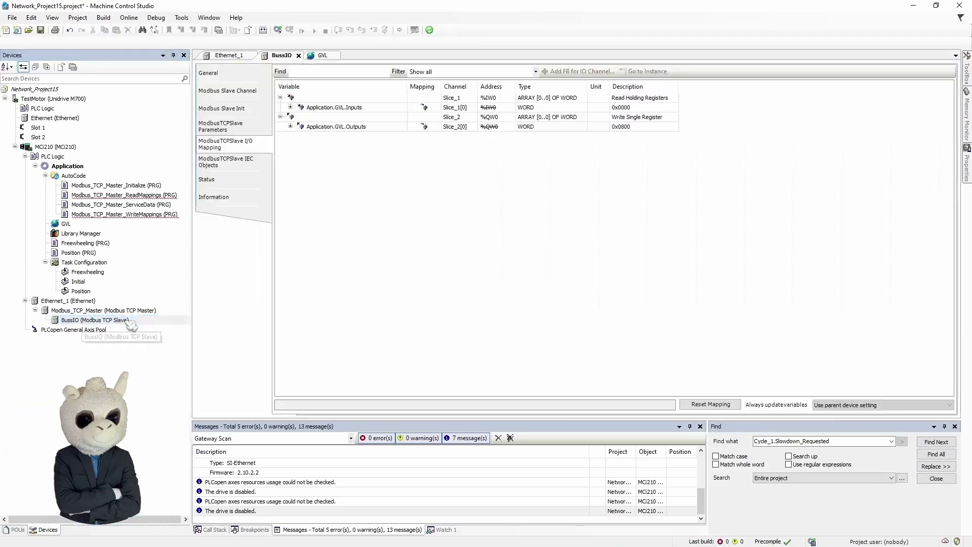
click(291, 126)
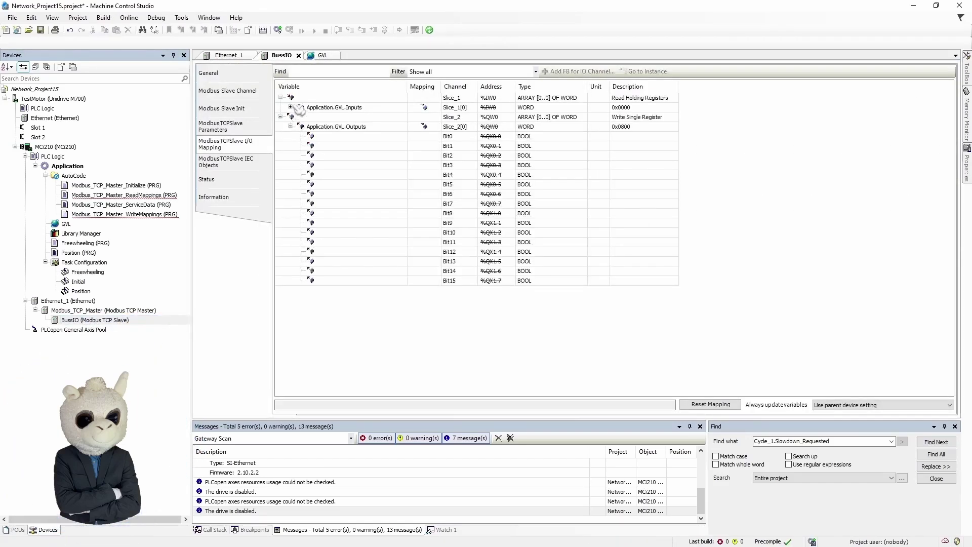
click(291, 108)
click(292, 107)
double_click(382, 106)
key(BackSpace)
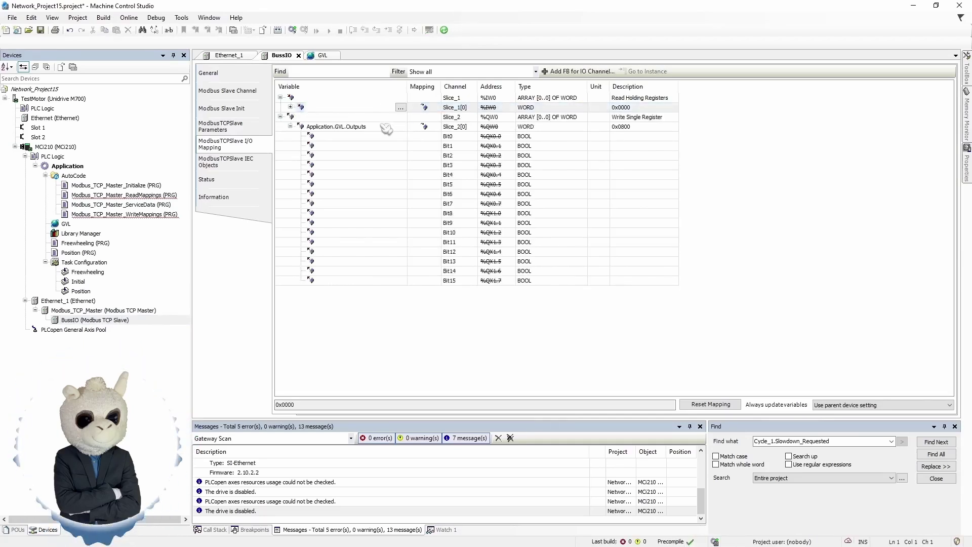
double_click(384, 126)
key(BackSpace)
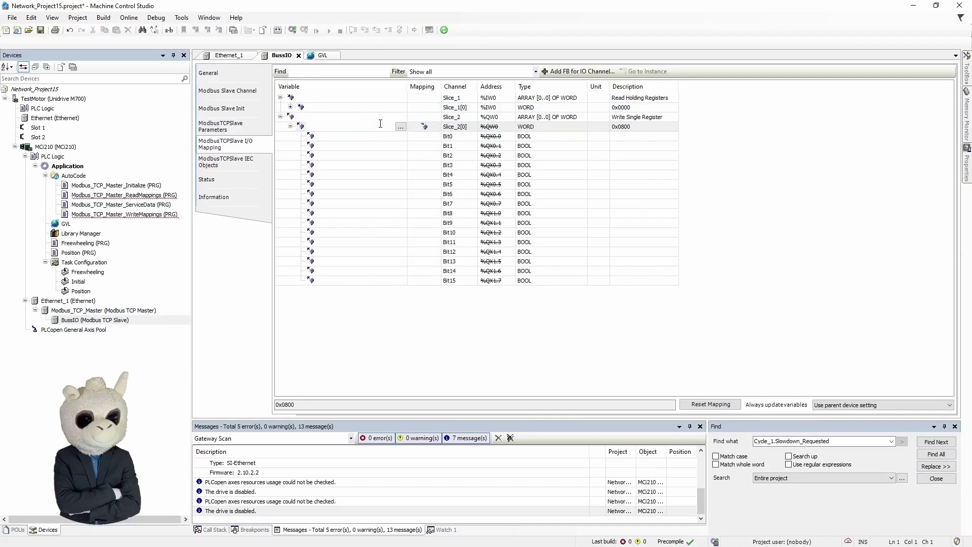
double_click(387, 108)
click(290, 126)
- Map Bit0 of input word Slice_1[0] to the global variable Application.GVL.run
click(290, 108)
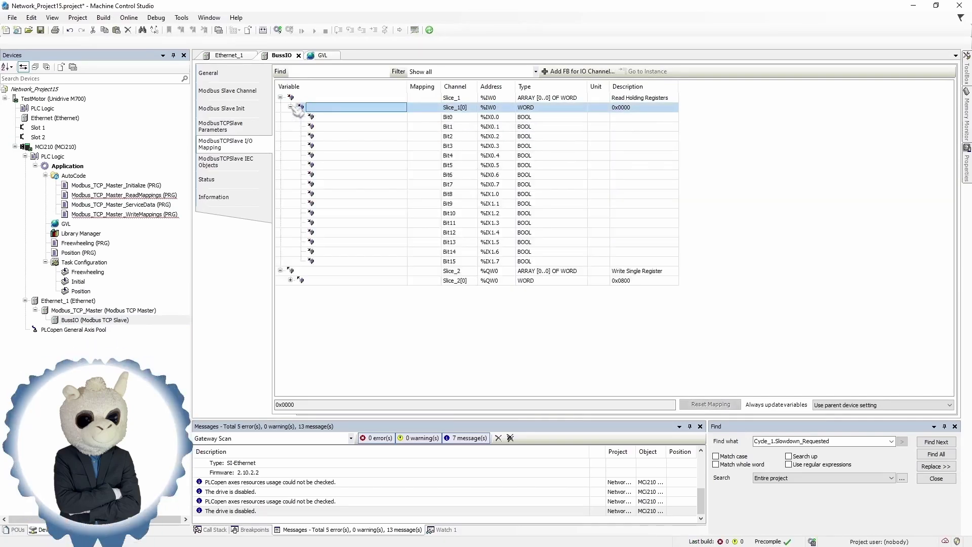
click(354, 120)
click(347, 128)
click(346, 137)
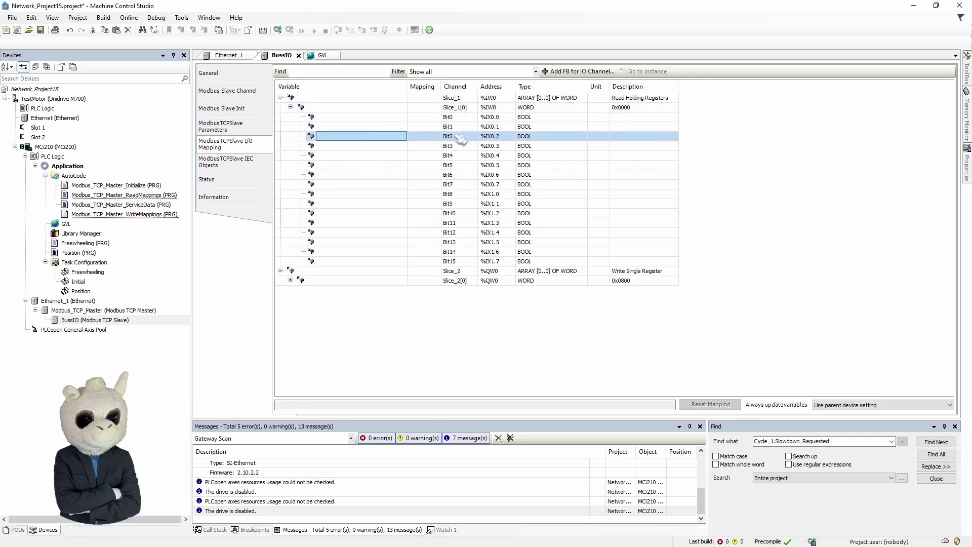
click(394, 121)
click(387, 121)
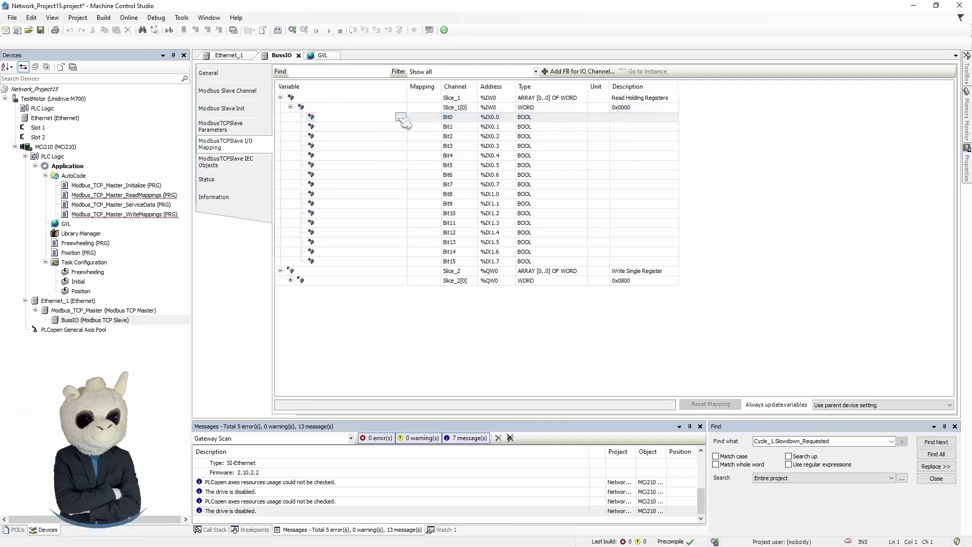
click(401, 118)
double_click(424, 160)
double_click(446, 208)
- Map Bit1 of Slice_1[0] to Application.GVL.HomeSystem and Bit2 to Application.GVL.reset
click(392, 126)
click(393, 126)
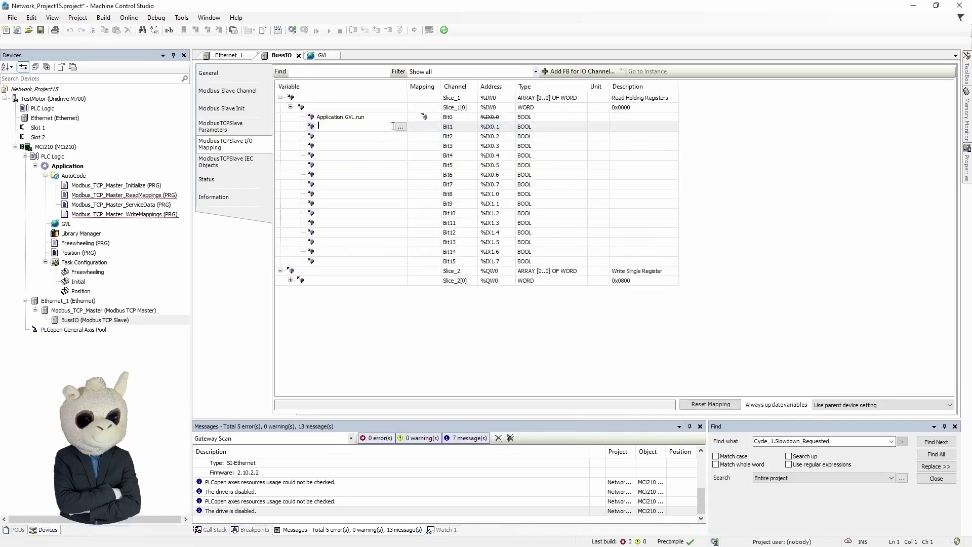
click(401, 126)
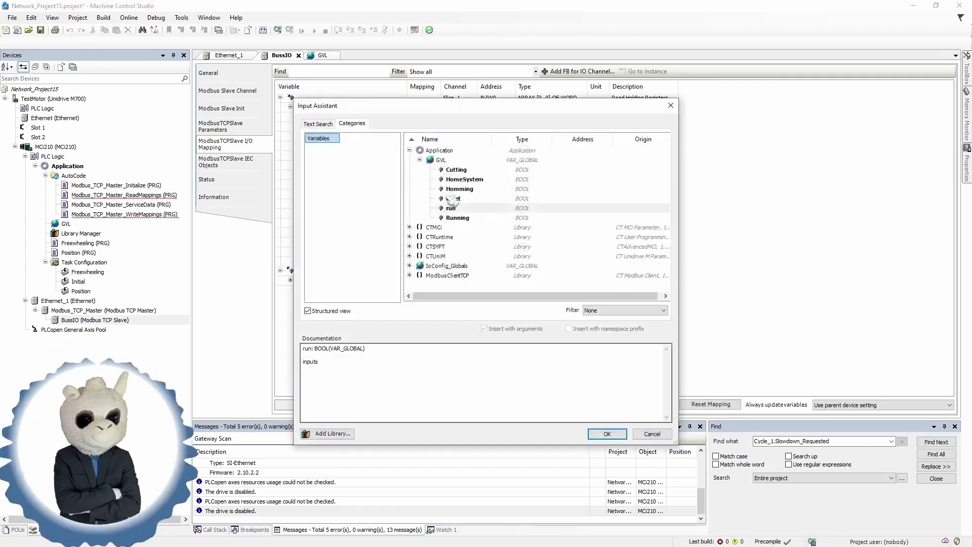
double_click(464, 179)
click(383, 136)
click(383, 136)
click(400, 136)
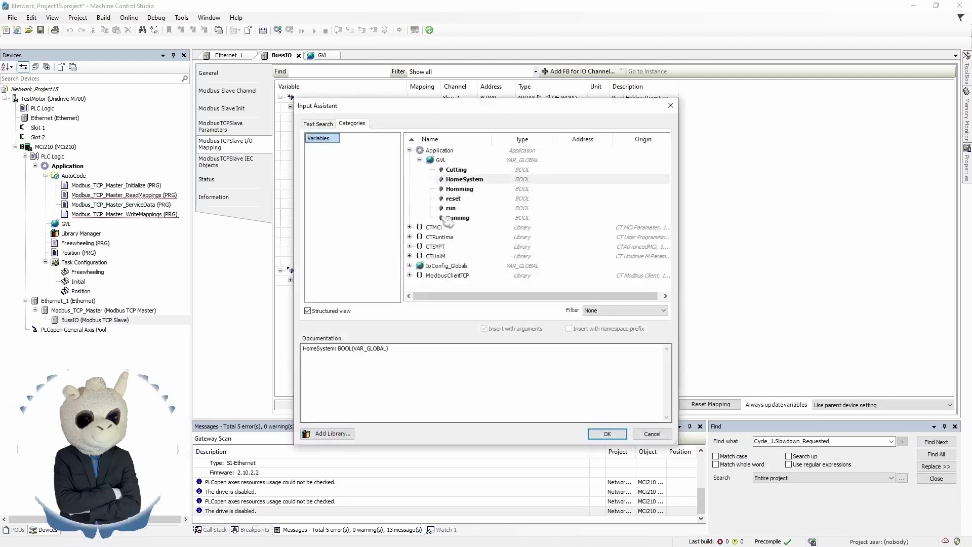
double_click(452, 199)
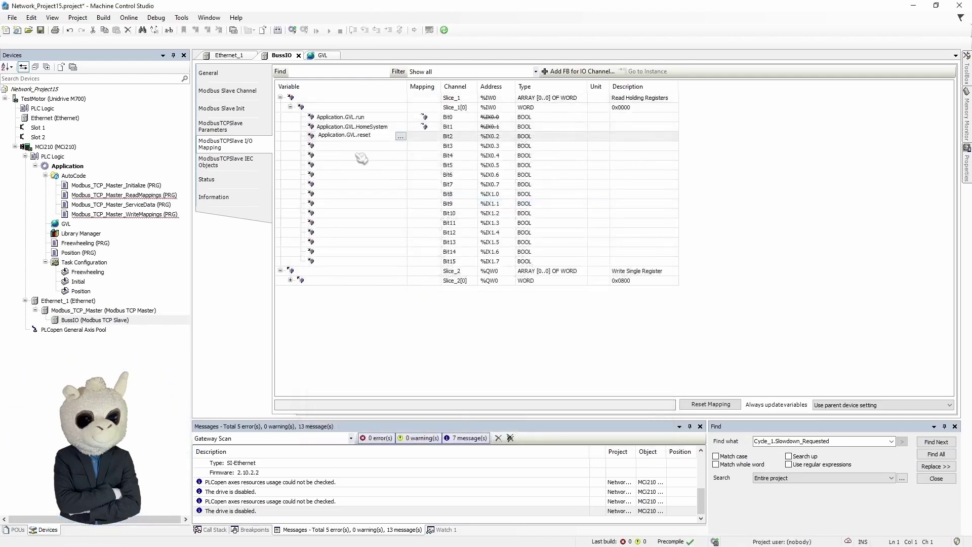
- Map Bit0 of output word Slice_2[0] to Application.GVL.Homming
click(291, 106)
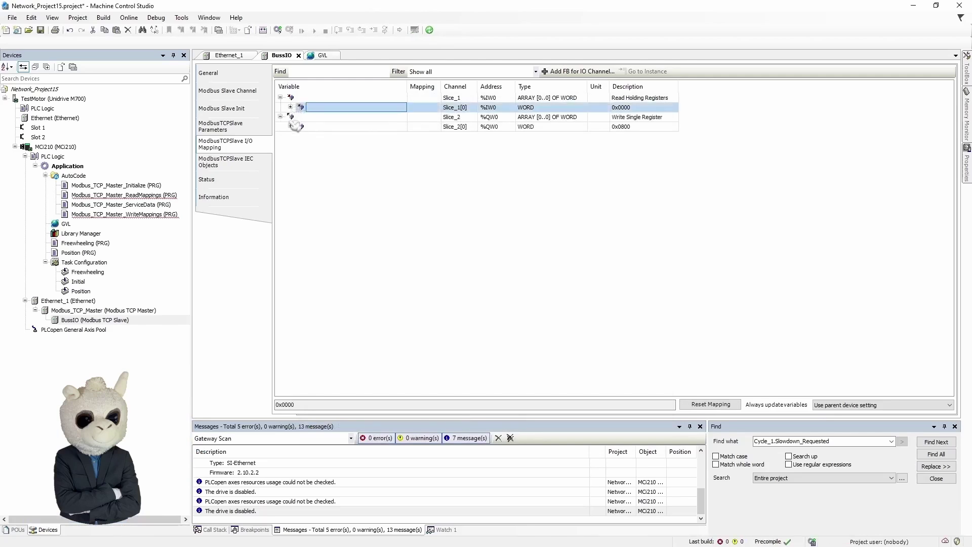
click(290, 126)
click(395, 137)
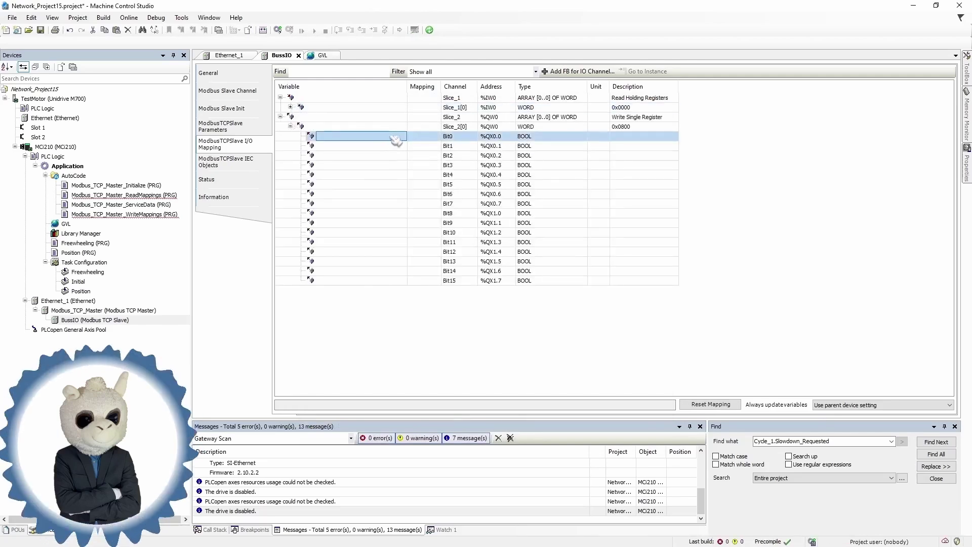
click(401, 136)
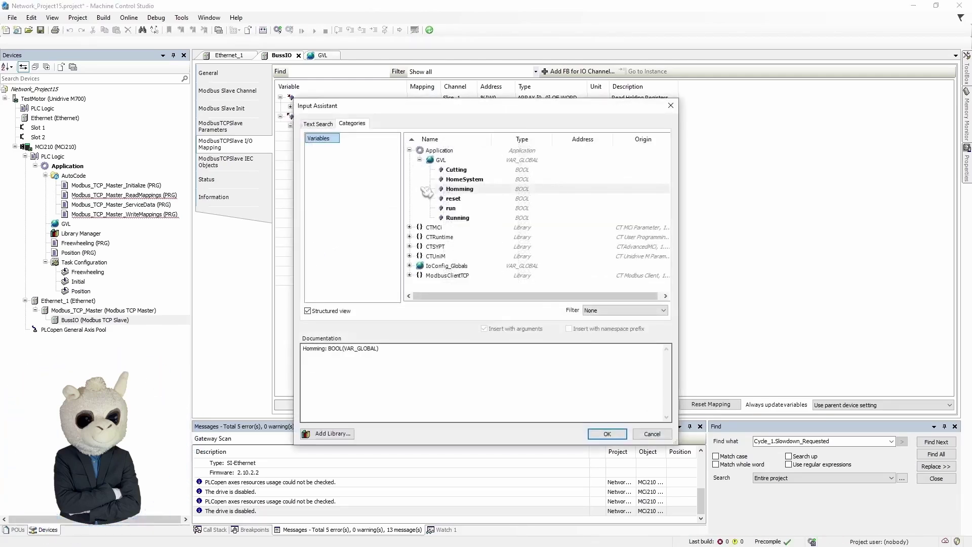
double_click(455, 189)
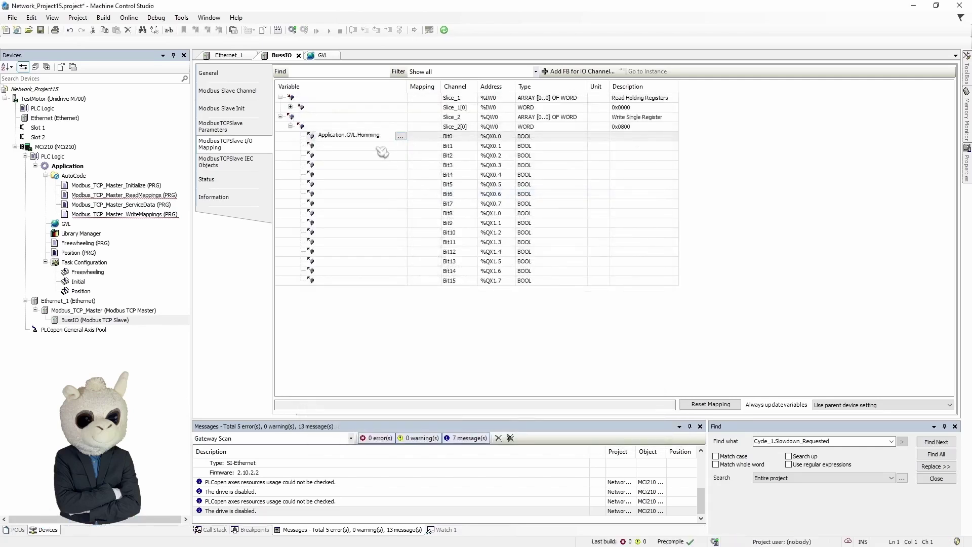
- Map Bit1 of Slice_2[0] to Application.GVL.Running and Bit2 to Application.GVL.Cutting
click(382, 147)
click(401, 146)
click(452, 208)
double_click(456, 217)
click(387, 155)
click(387, 155)
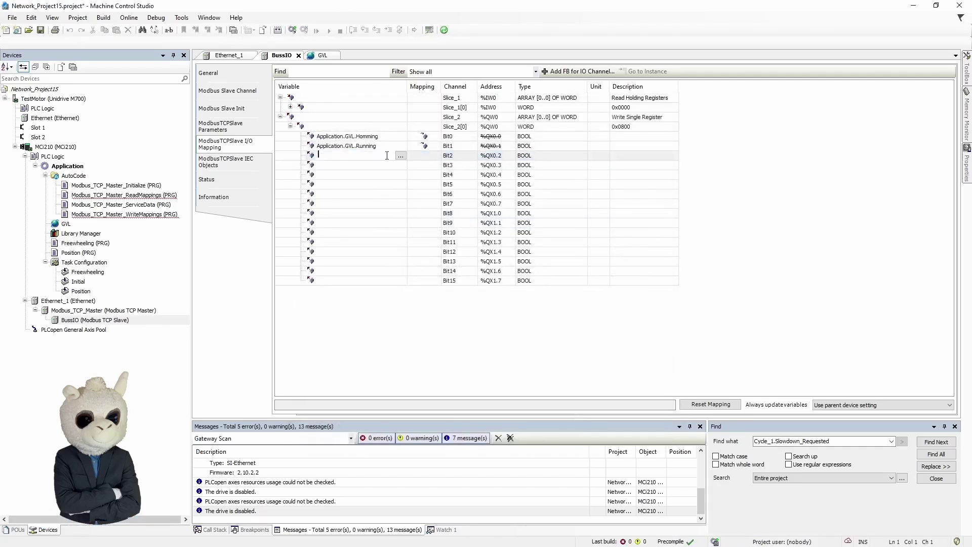
click(401, 156)
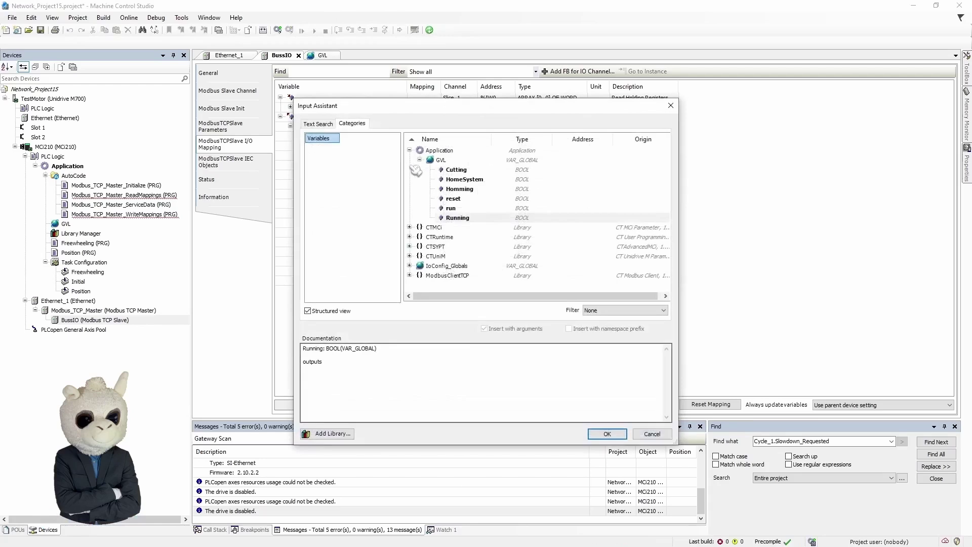
double_click(457, 170)
click(382, 185)
- Log in to the MCi210, download the latest code over the running application, and start it with the input and output bits expanded
click(290, 107)
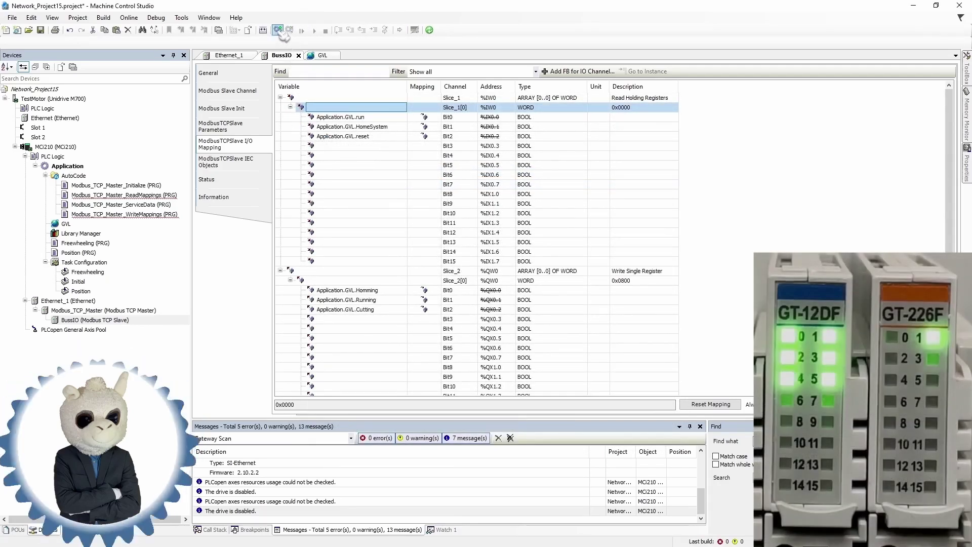
click(279, 31)
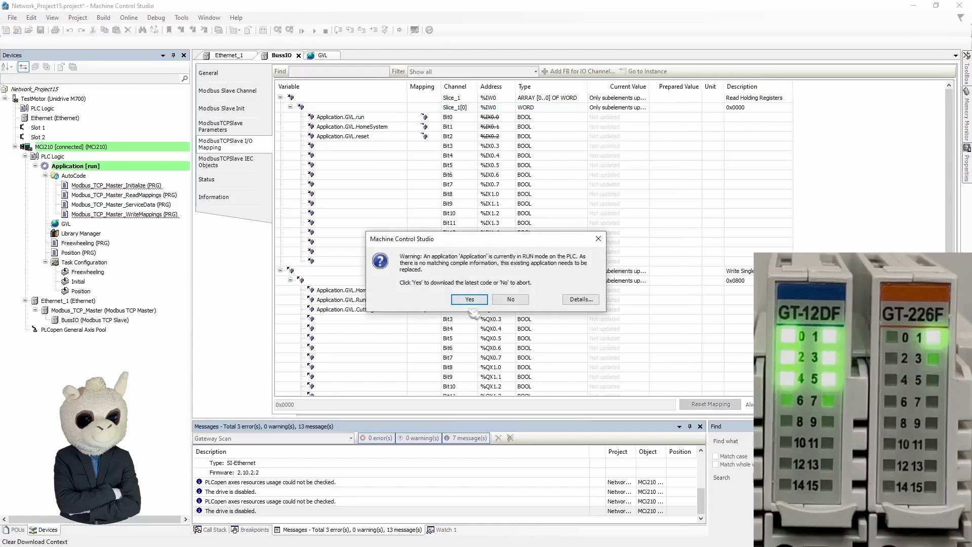
click(469, 299)
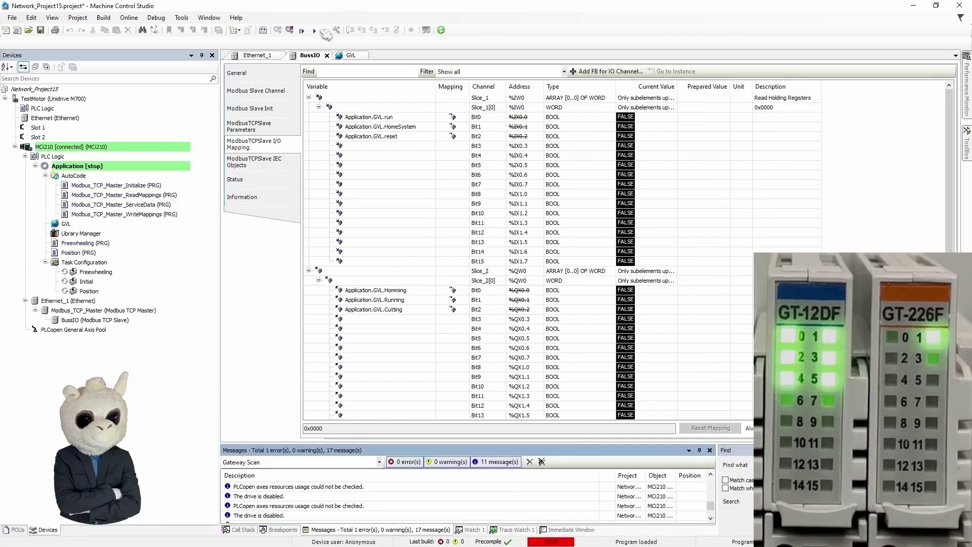
click(315, 31)
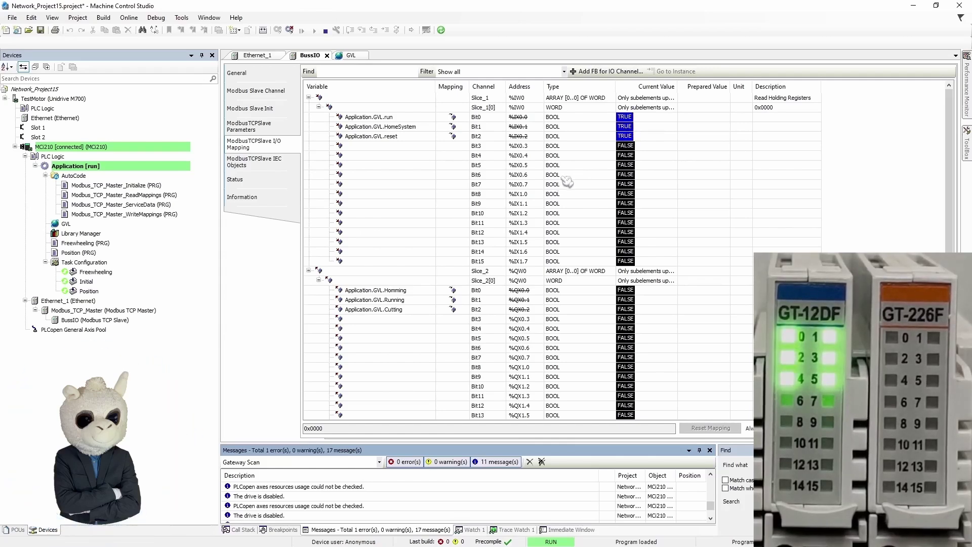
- In the online view of GVL, write TRUE to Running, Cutting and Homming one after another
click(360, 57)
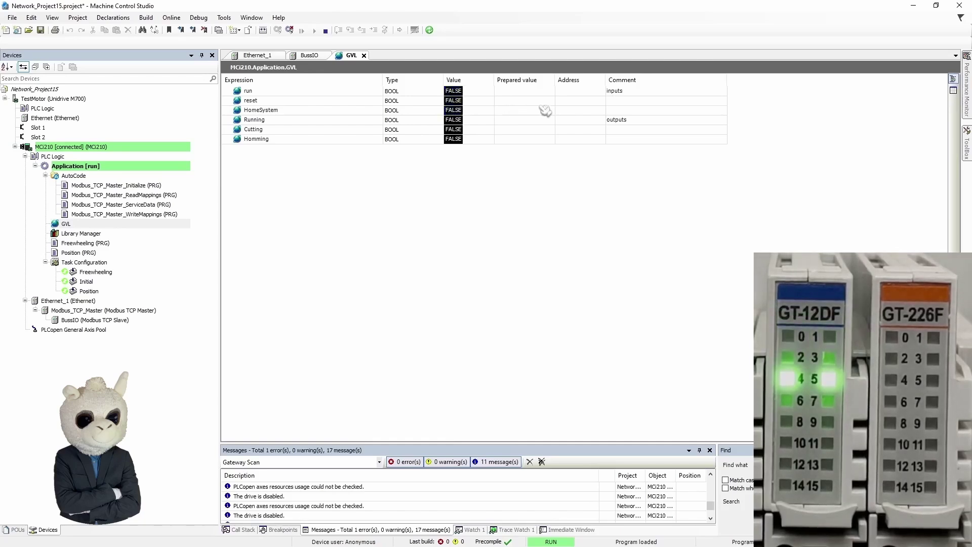
click(526, 120)
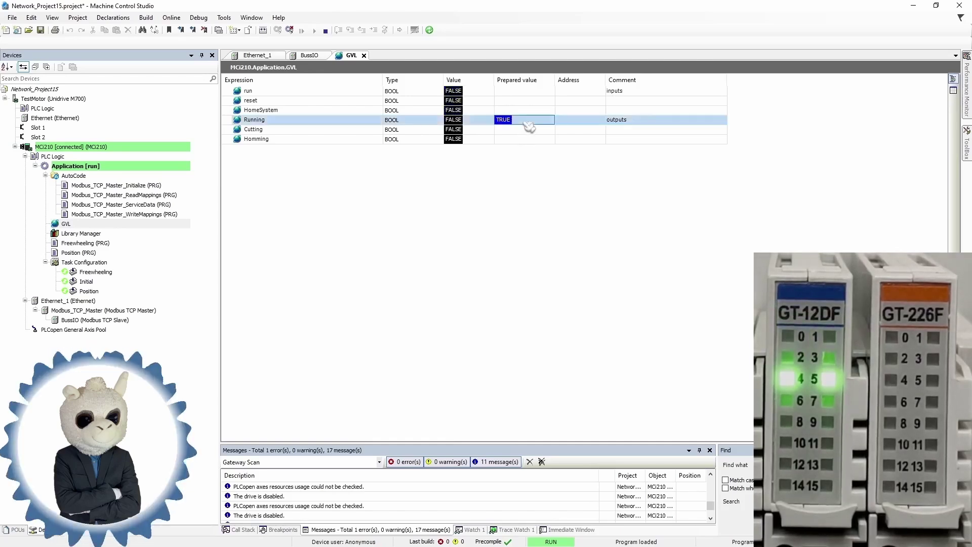
click(527, 123)
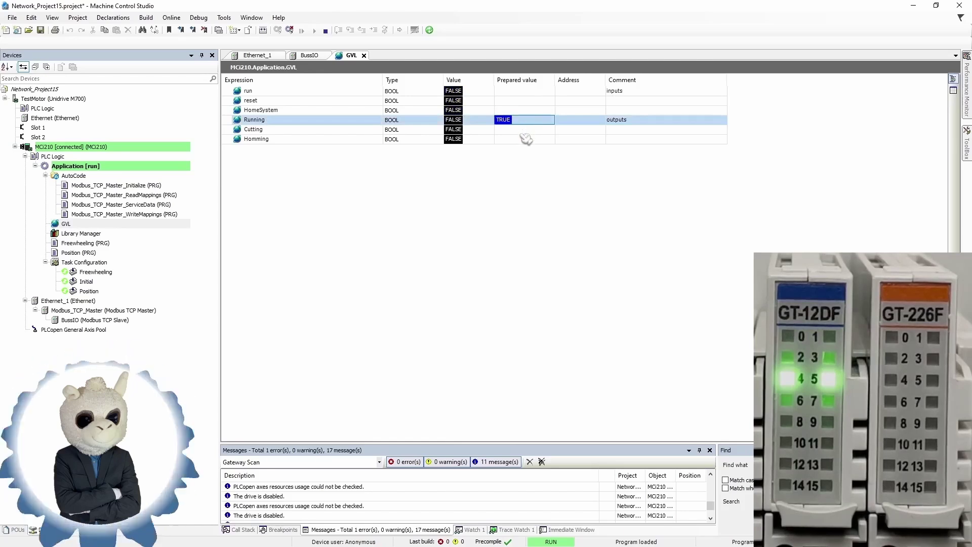
key(ctrl+F7)
click(526, 131)
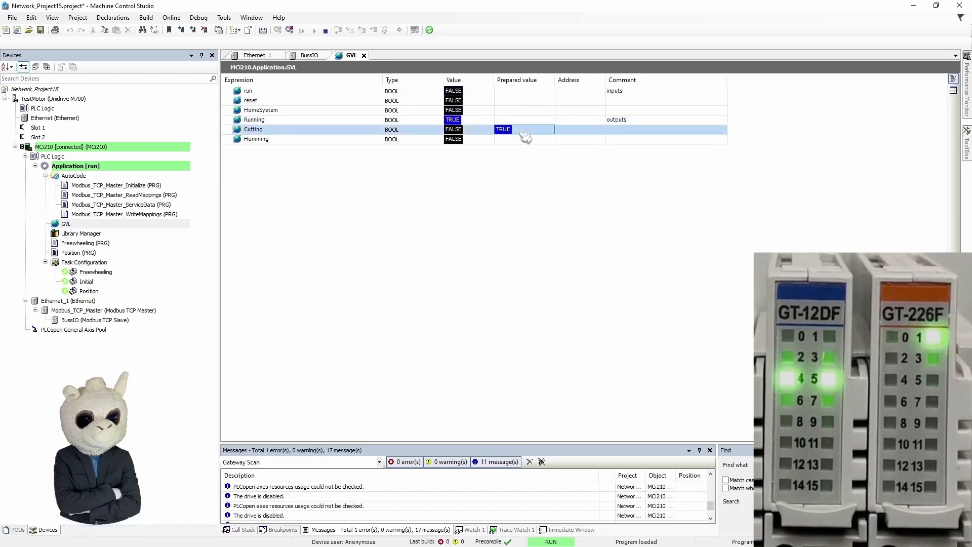
key(ctrl+F7)
click(521, 140)
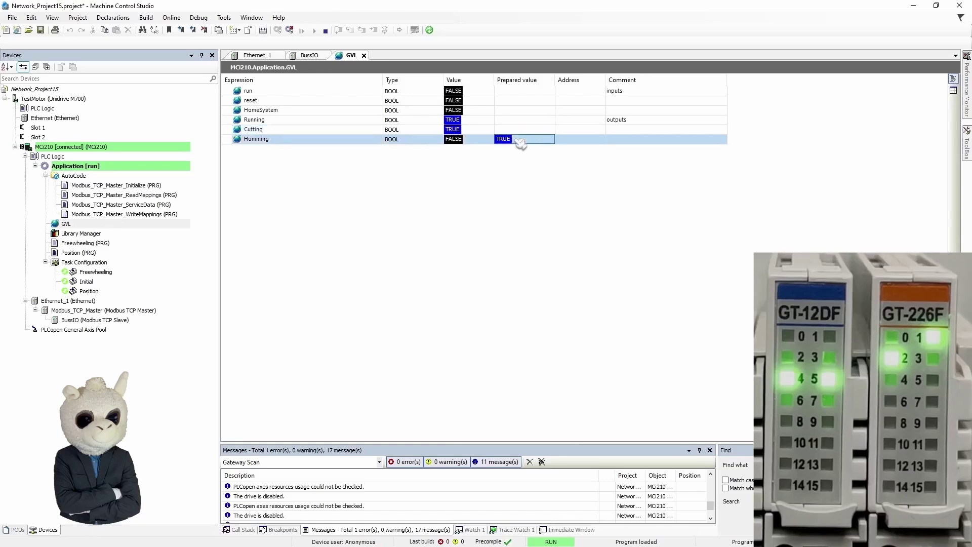
key(ctrl+F7)
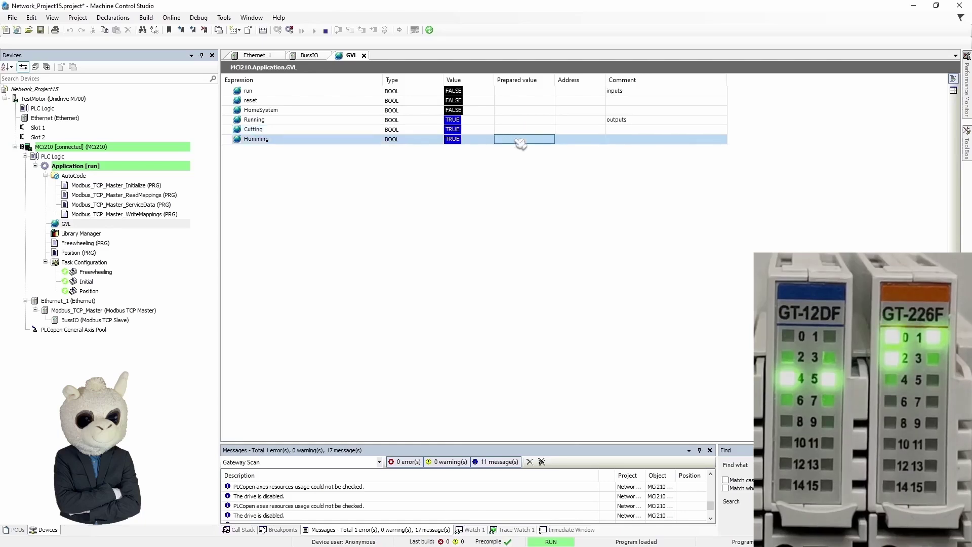
- Write FALSE to Homming, Cutting and Running together in the online GVL
click(521, 142)
click(522, 130)
click(523, 121)
key(ctrl+F7)
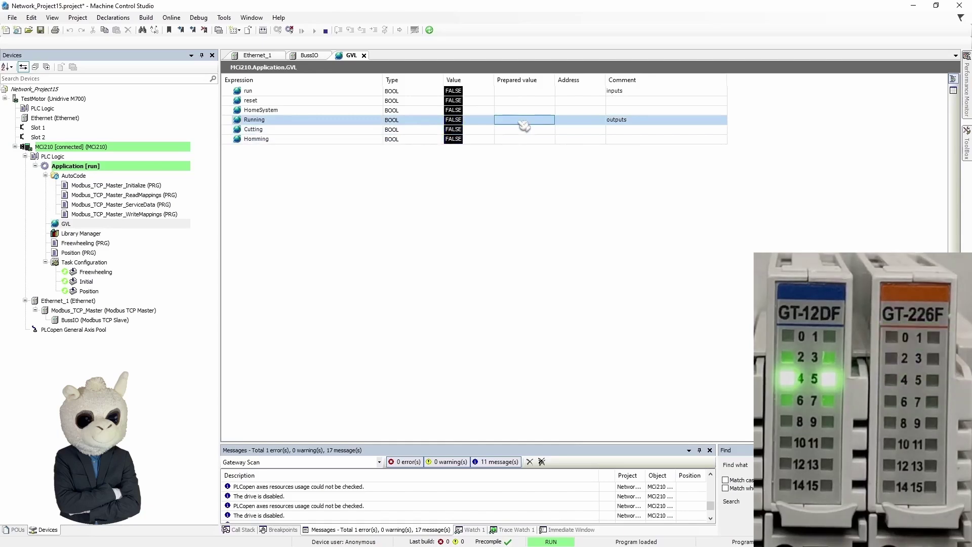
- From the online BussIO I/O mapping, write TRUE to the Homming, Running and Cutting output bits
click(308, 56)
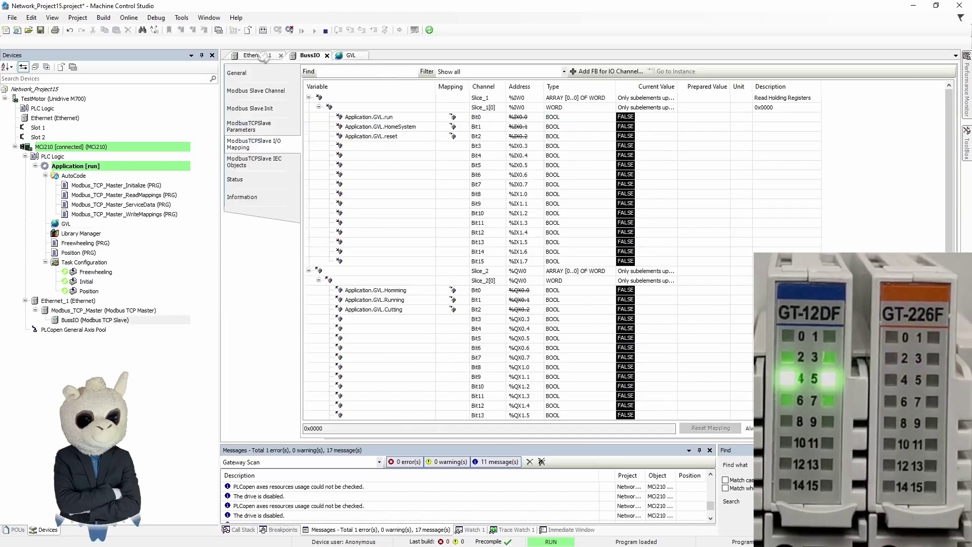
click(707, 292)
click(706, 291)
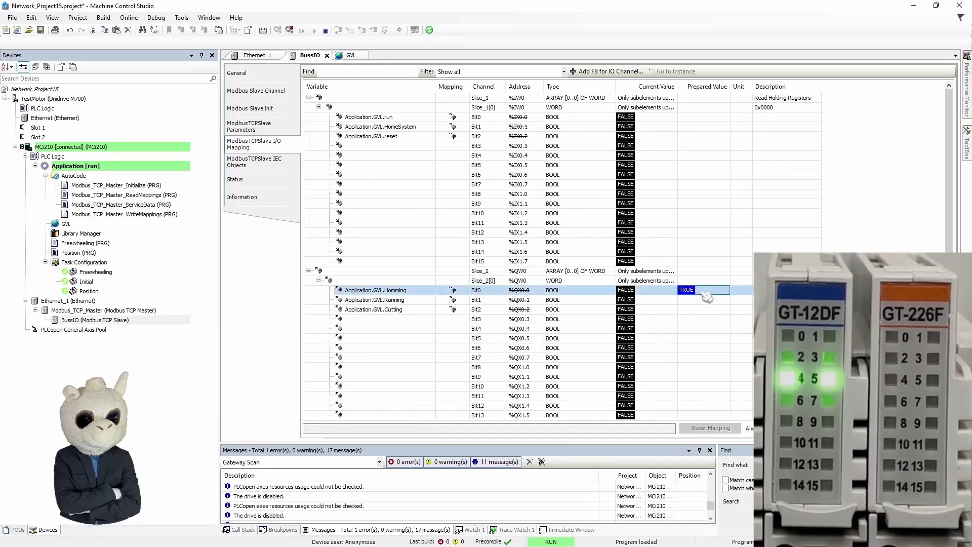
click(703, 300)
click(700, 309)
key(ctrl+F7)
click(700, 302)
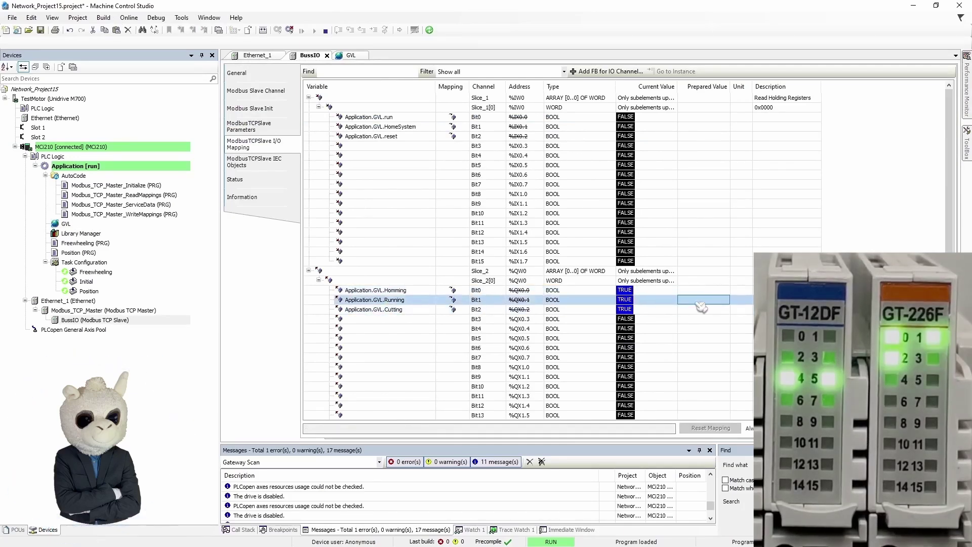
click(669, 194)
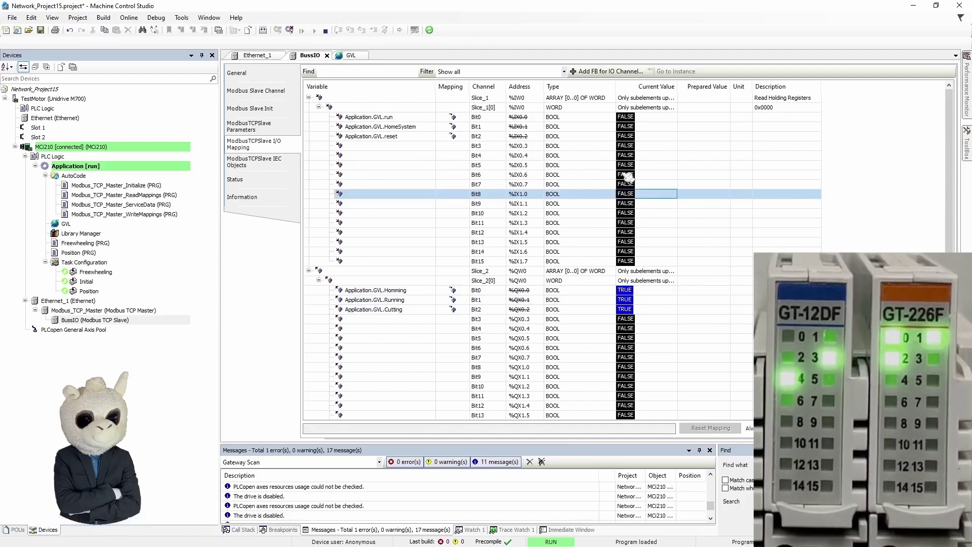
click(424, 155)
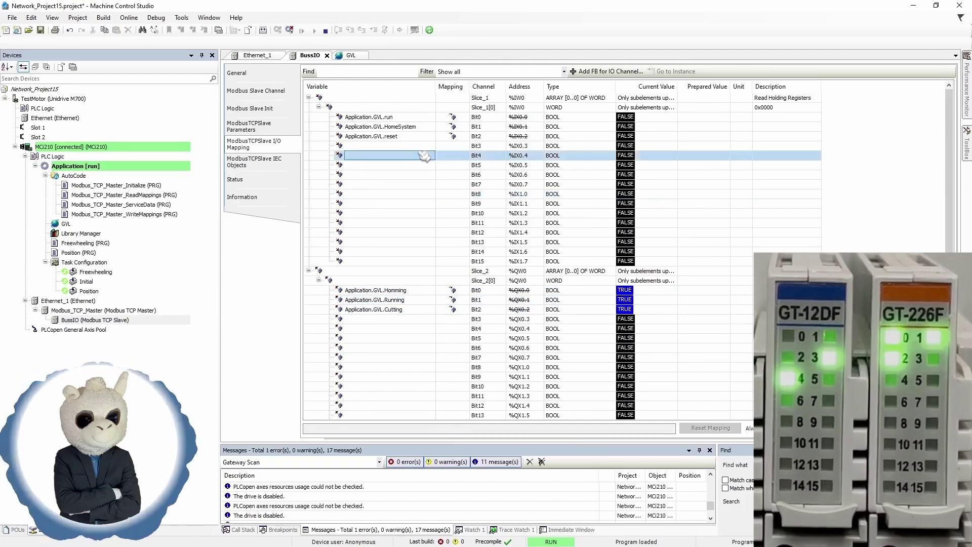
click(420, 166)
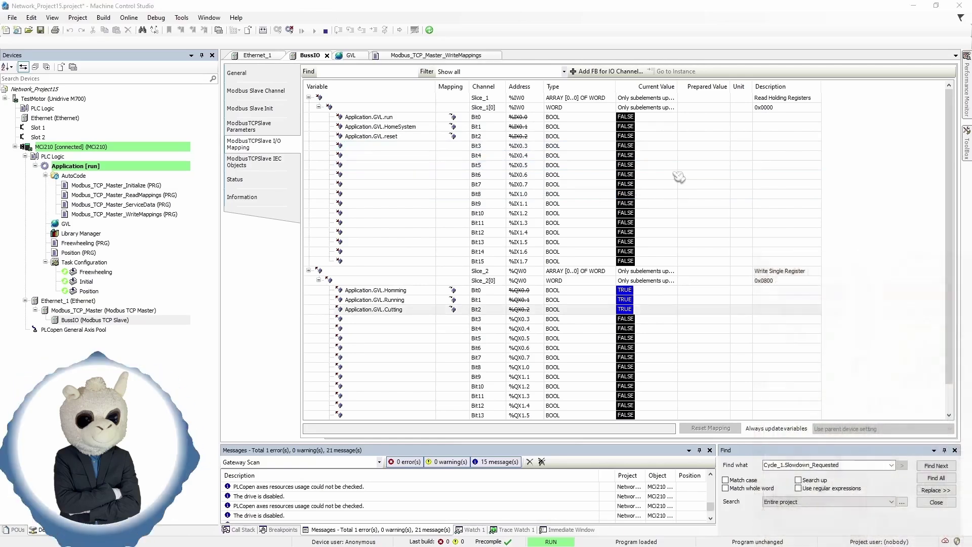
- Select the BussIO slave in the device tree and log out of the MCi210
click(87, 320)
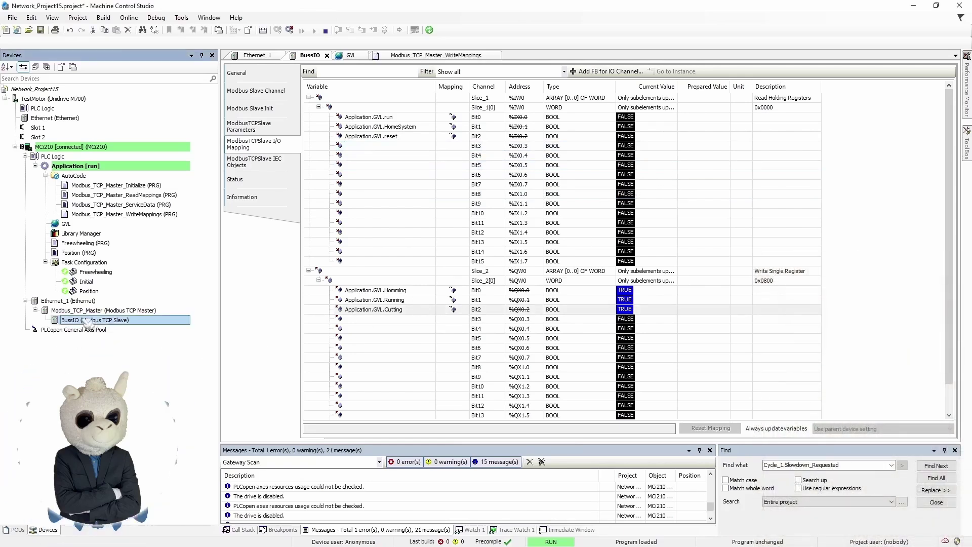
click(289, 30)
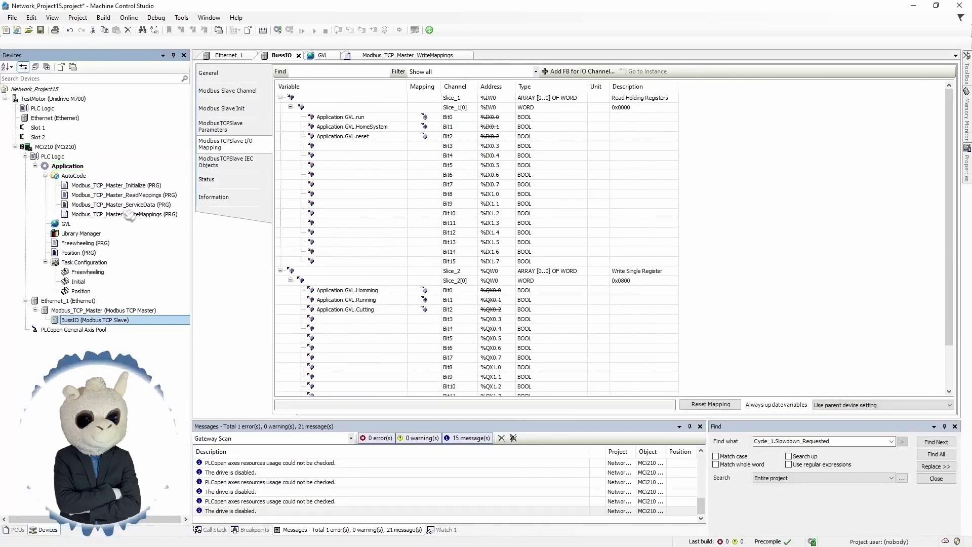
- Examine the auto-generated Modbus_TCP_Master_Initialize, Modbus_TCP_Master_ReadMappings and Modbus_TCP_Master_ServiceData programs under AutoCode
double_click(119, 185)
scroll(585, 229, down, 5)
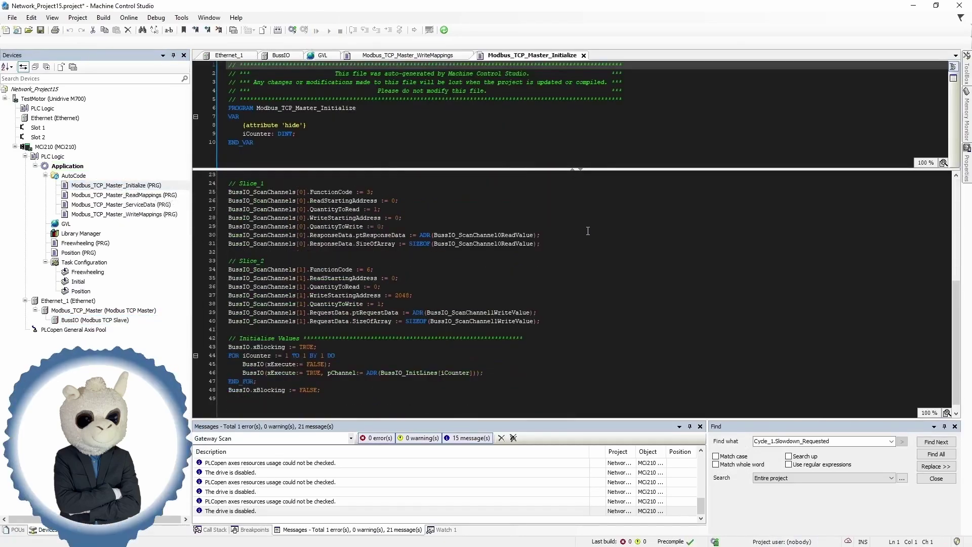
scroll(600, 257, up, 7)
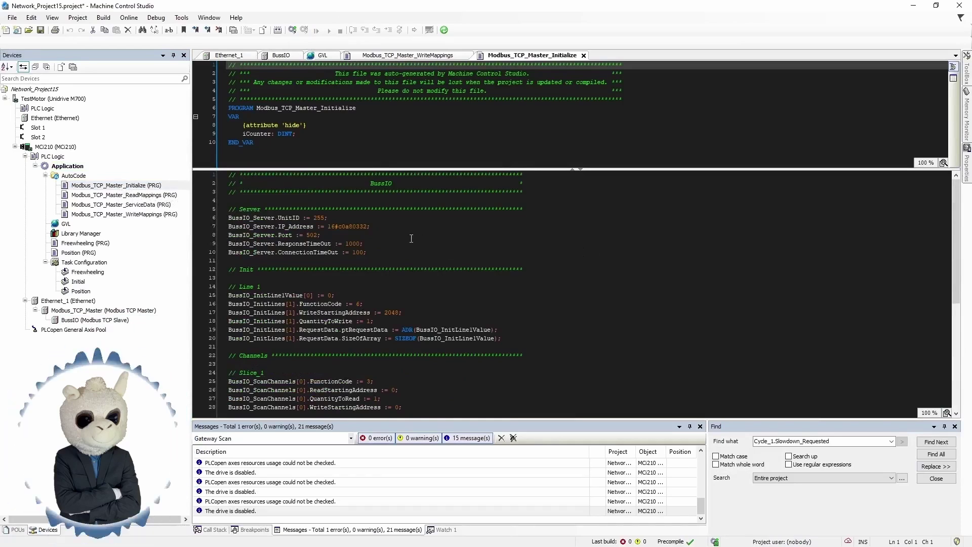
scroll(581, 297, down, 7)
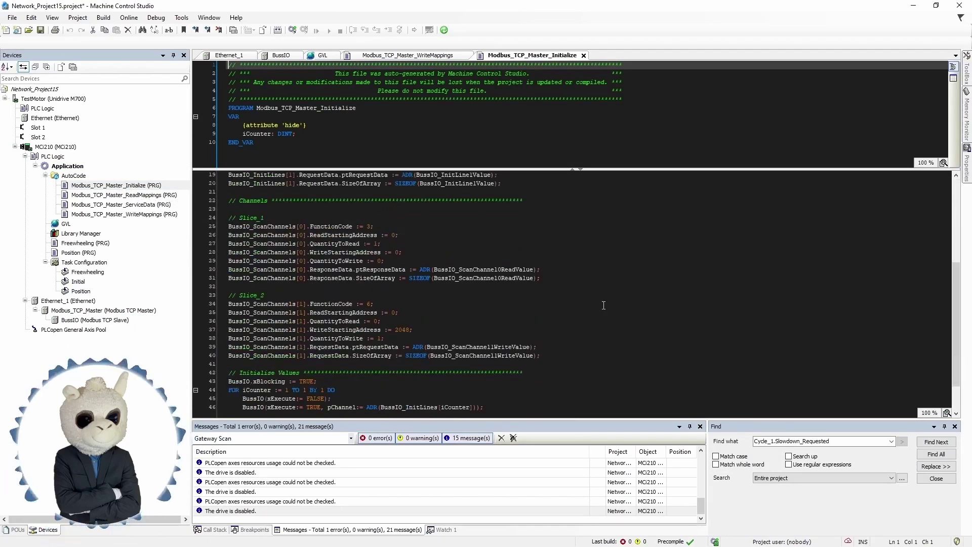
double_click(179, 195)
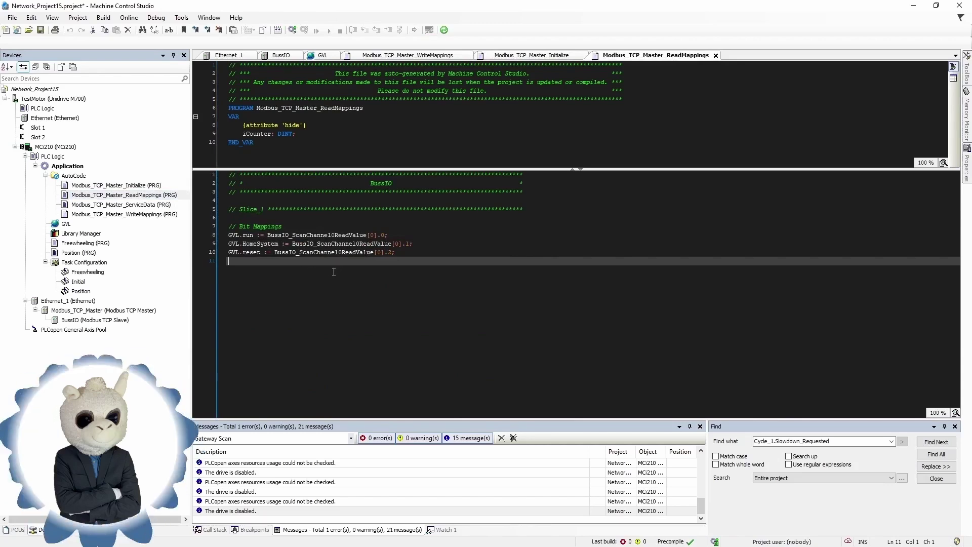
double_click(178, 214)
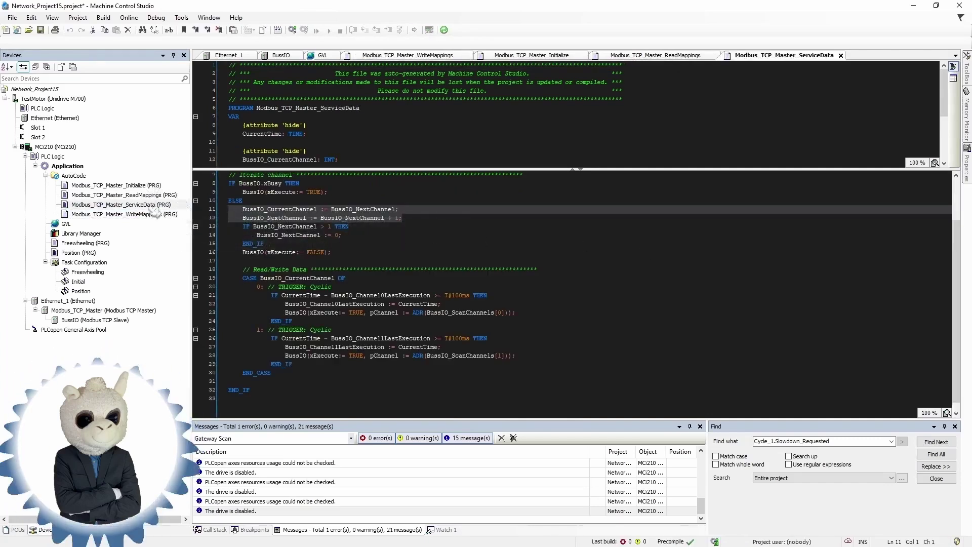
- Review the order of the POUs scheduled in the Freewheeling task with their full names readable, then close all open editors
double_click(87, 272)
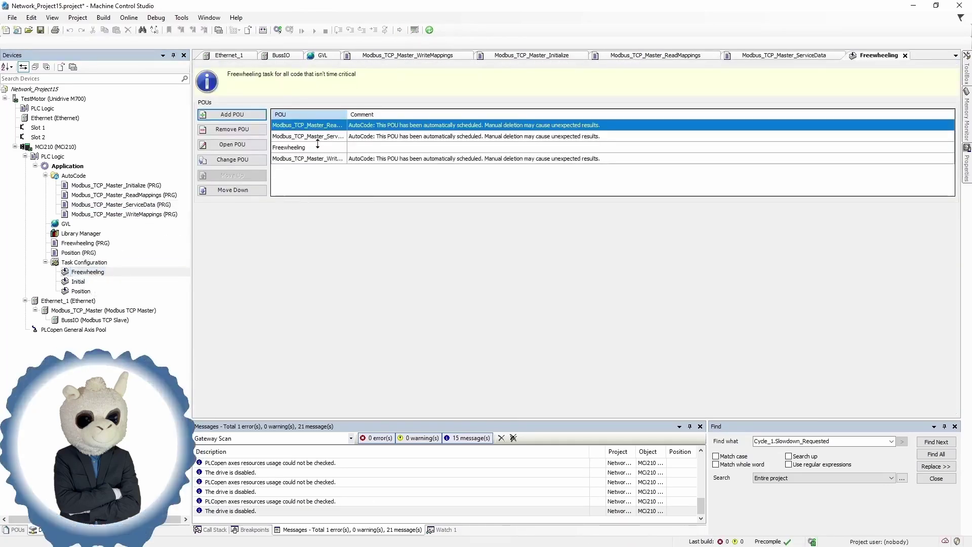
drag(346, 115, 386, 115)
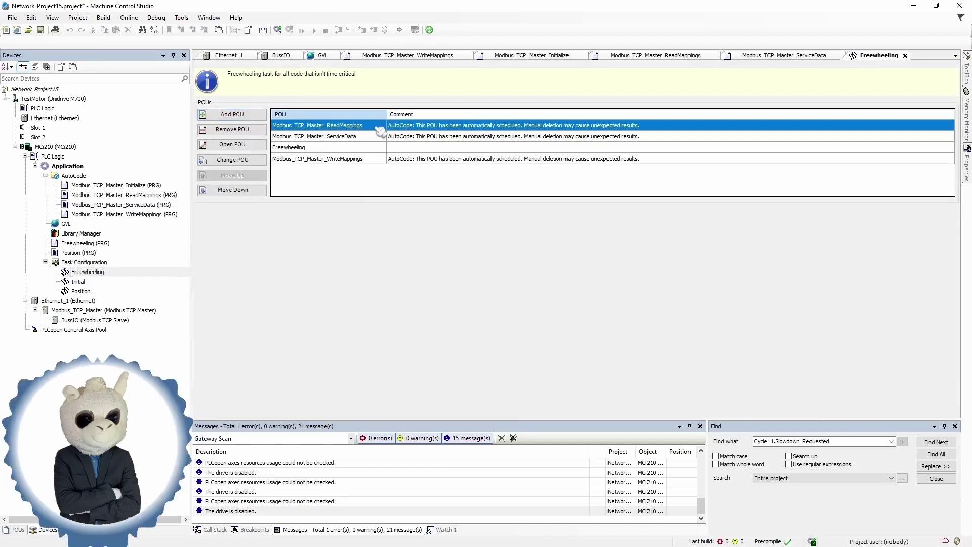
click(374, 137)
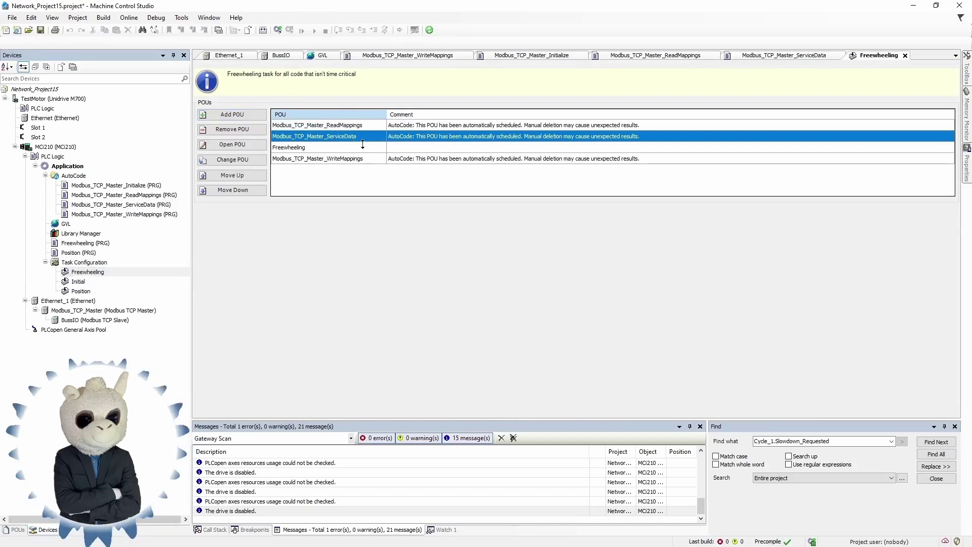
click(365, 148)
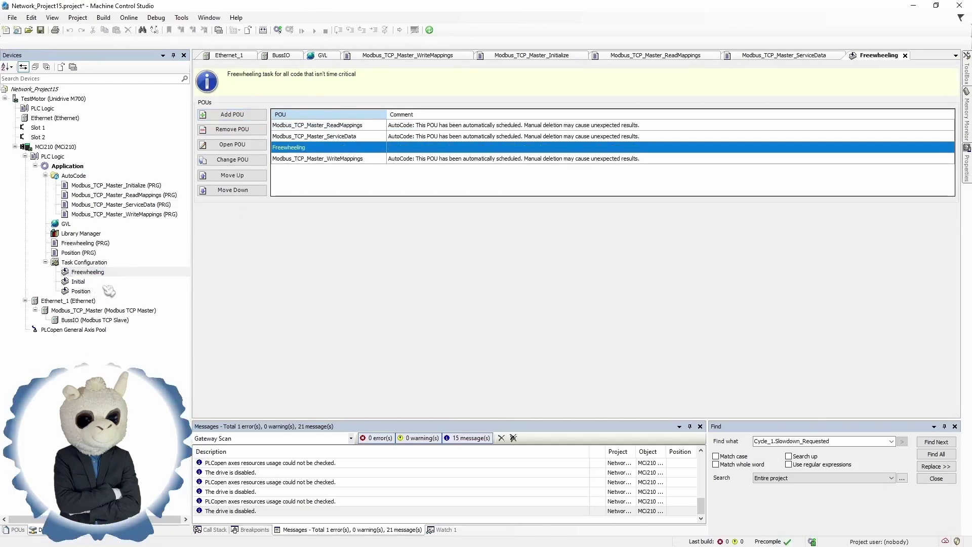
click(373, 159)
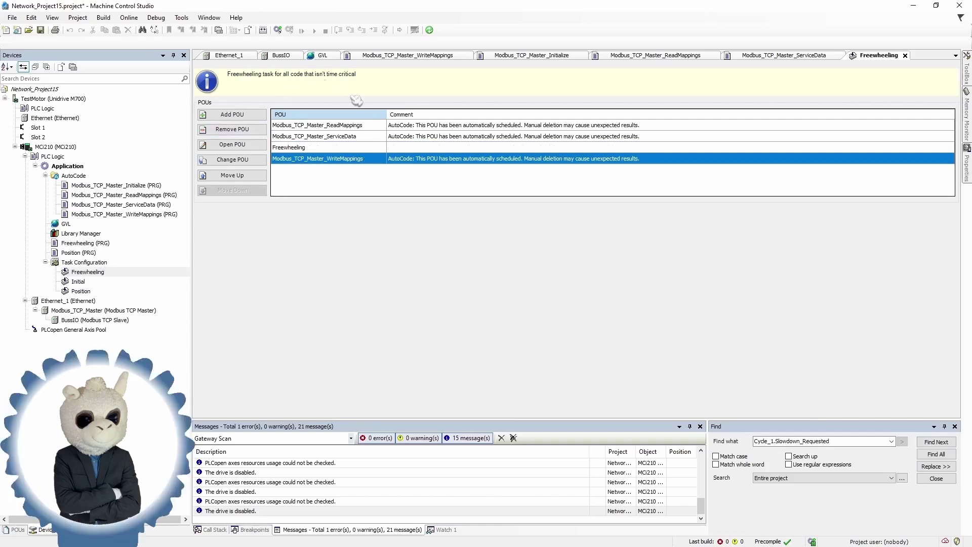
click(263, 30)
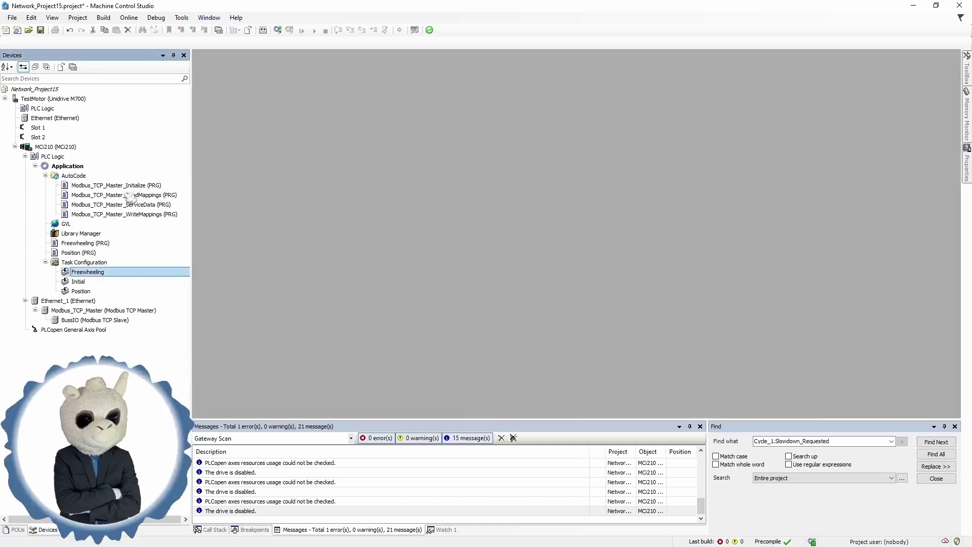